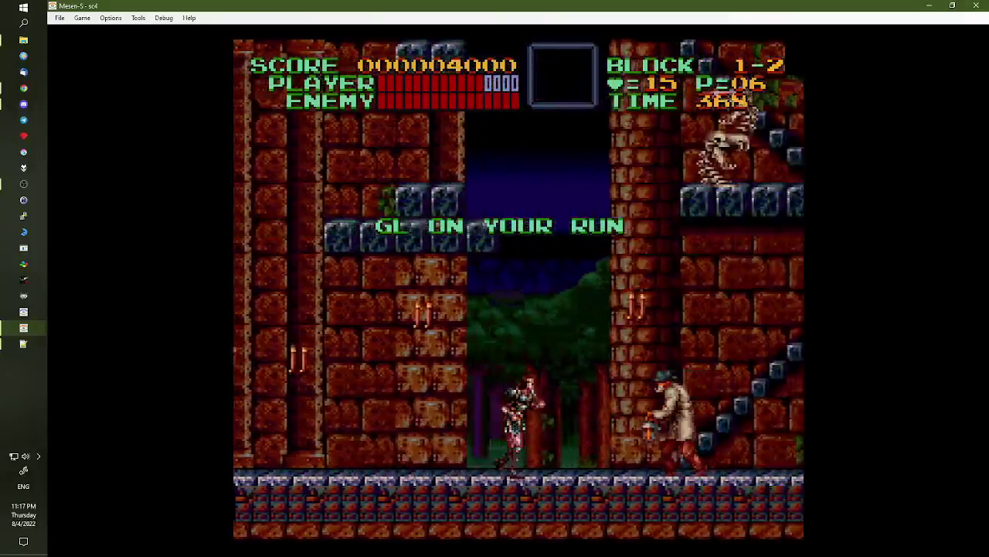
Playtest the character around the staircase in block 1-2, and close the emulator
key(Right)
key(Up)
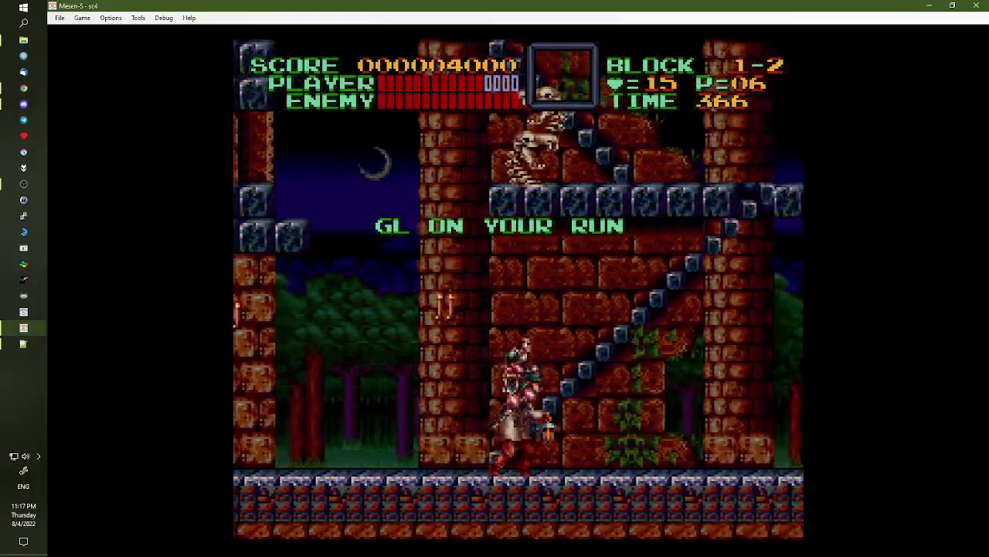
key(Right)
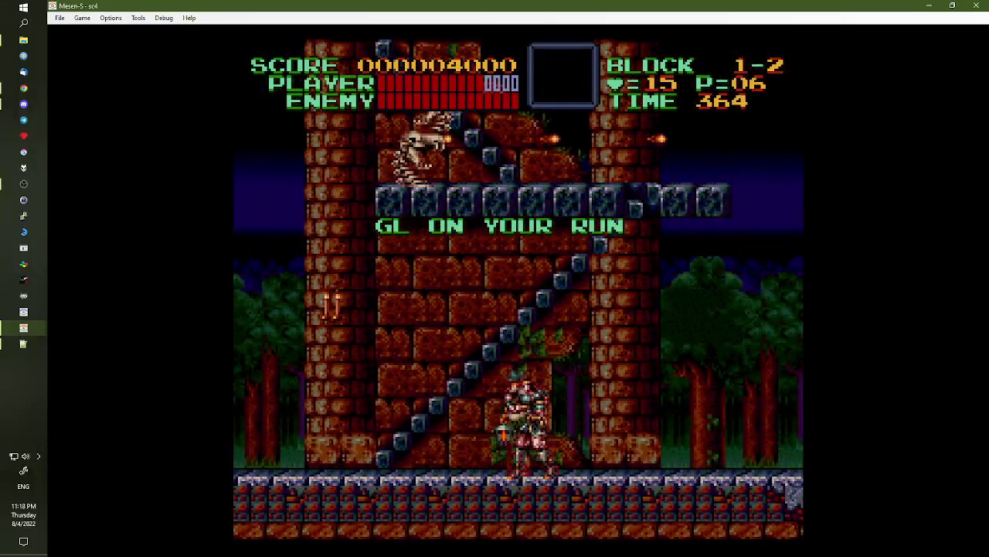
key(Left)
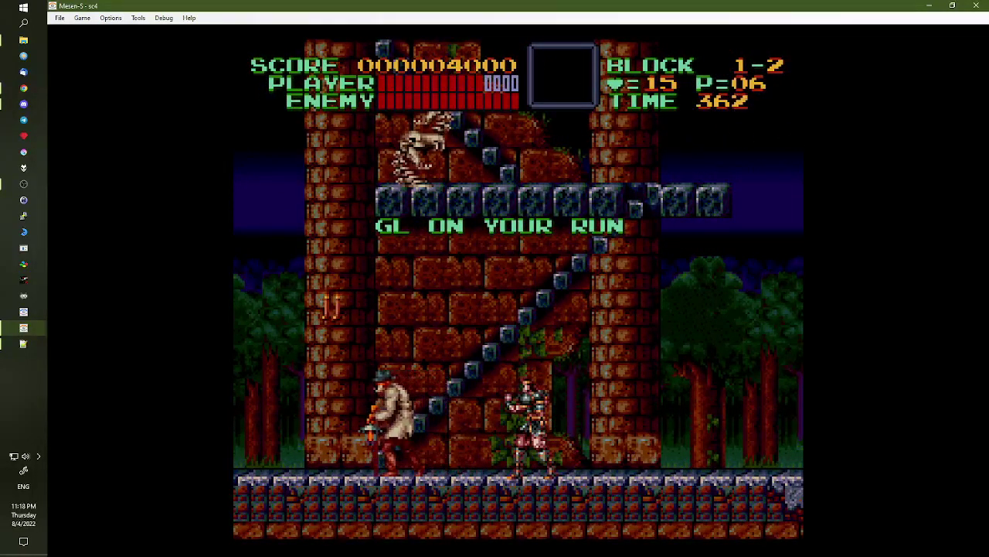
key(Right)
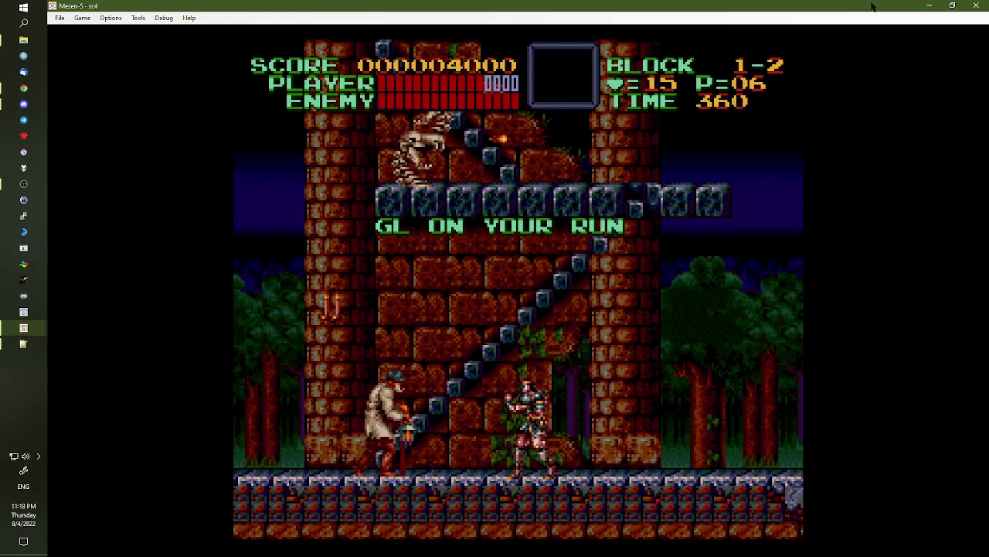
click(984, 4)
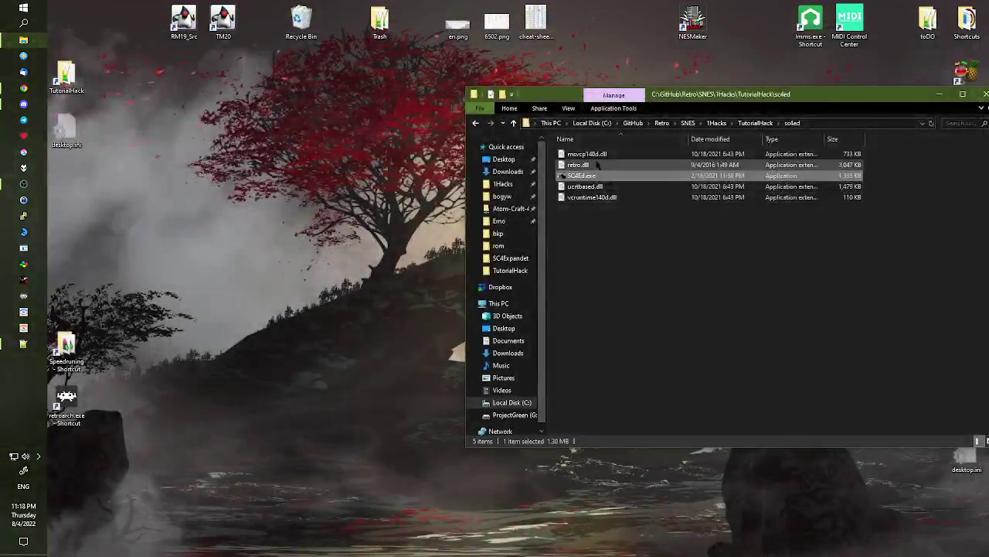
Launch SC4Ed.exe and open the sc4.sfc ROM from the OtherCastleRework folder
double_click(581, 175)
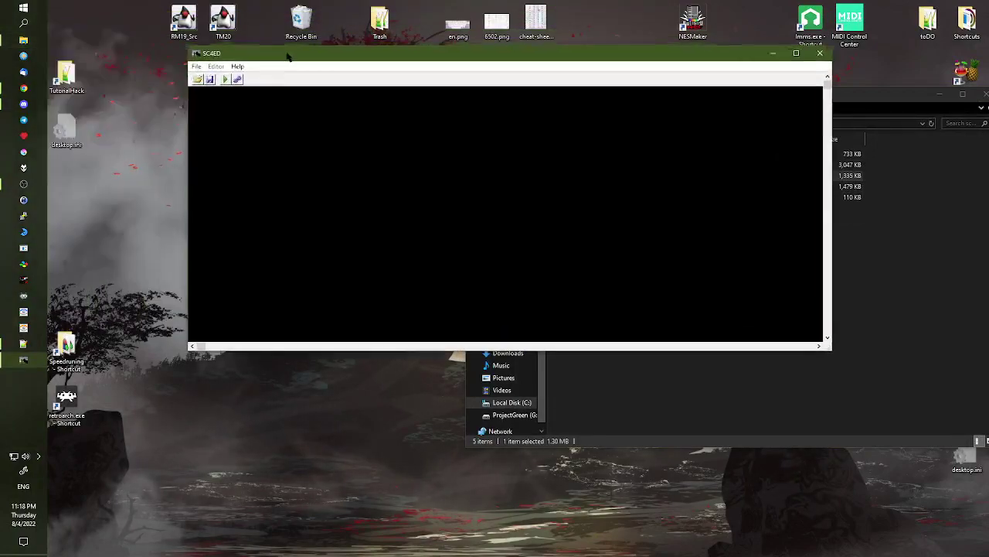
click(198, 66)
click(209, 79)
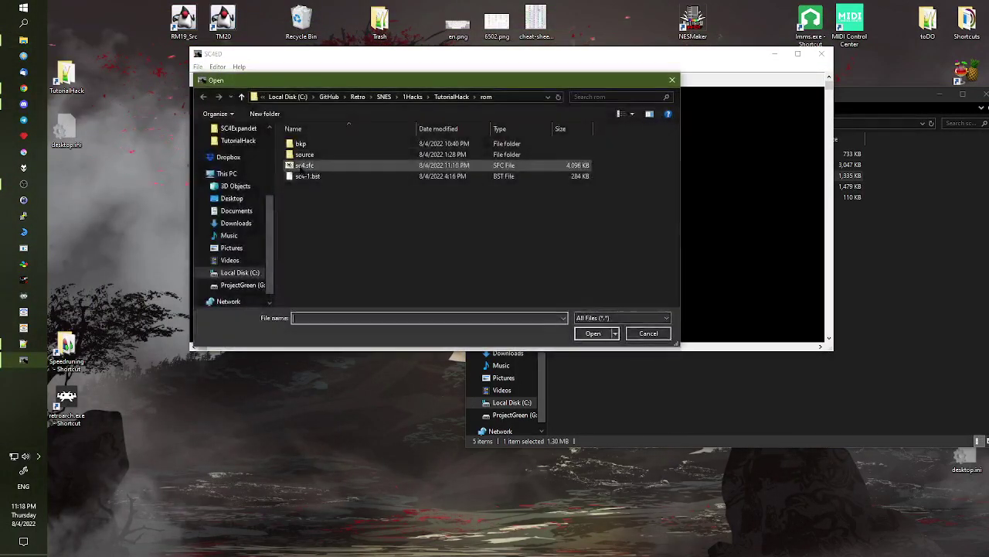
click(450, 97)
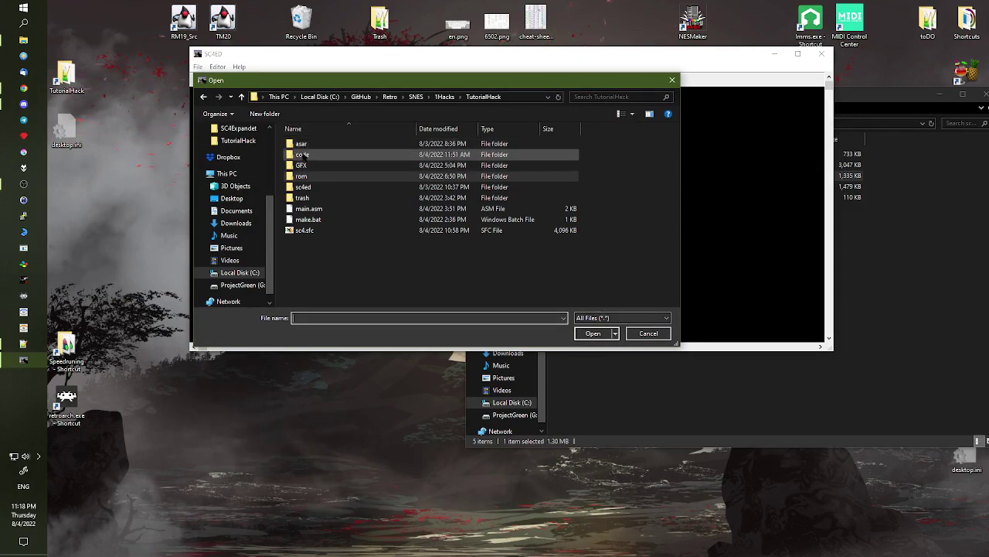
click(444, 97)
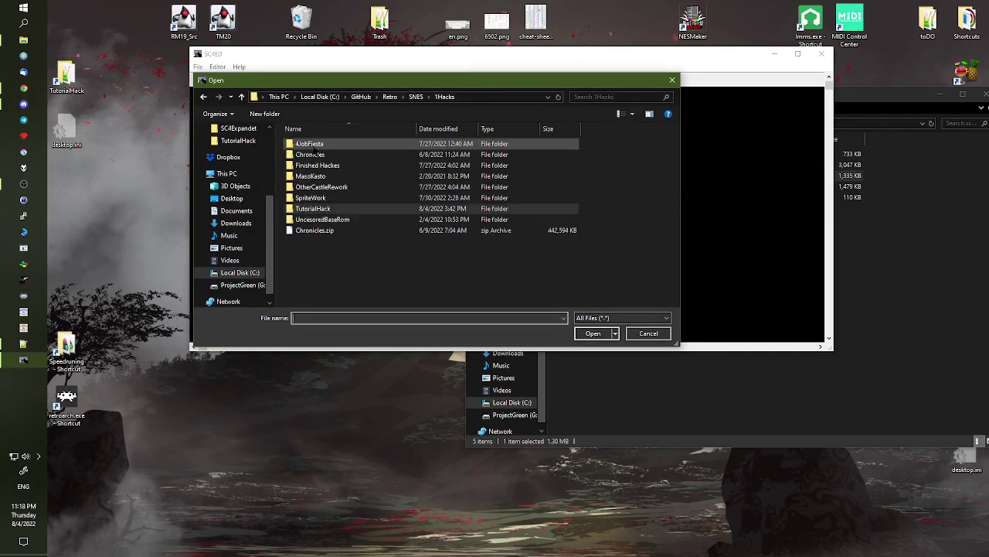
double_click(313, 187)
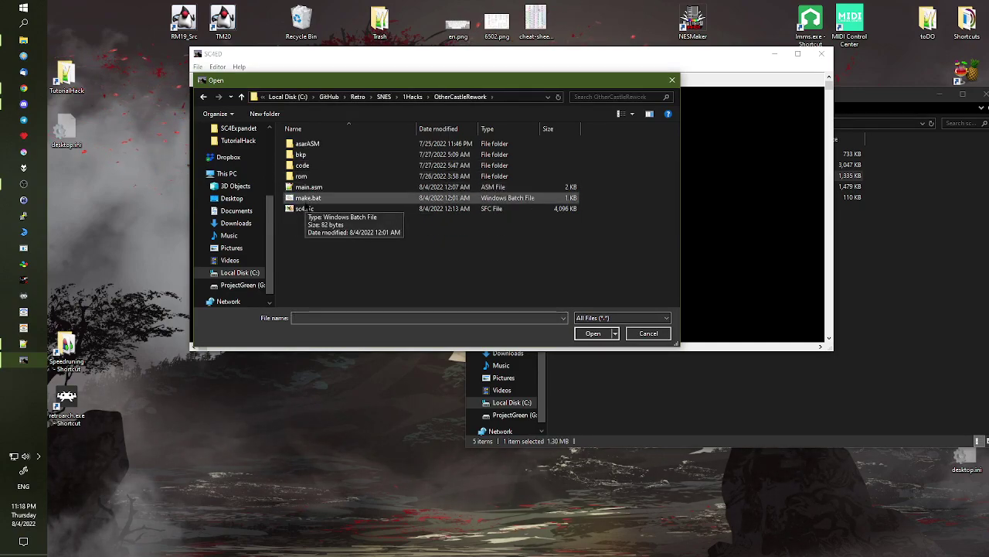
double_click(304, 209)
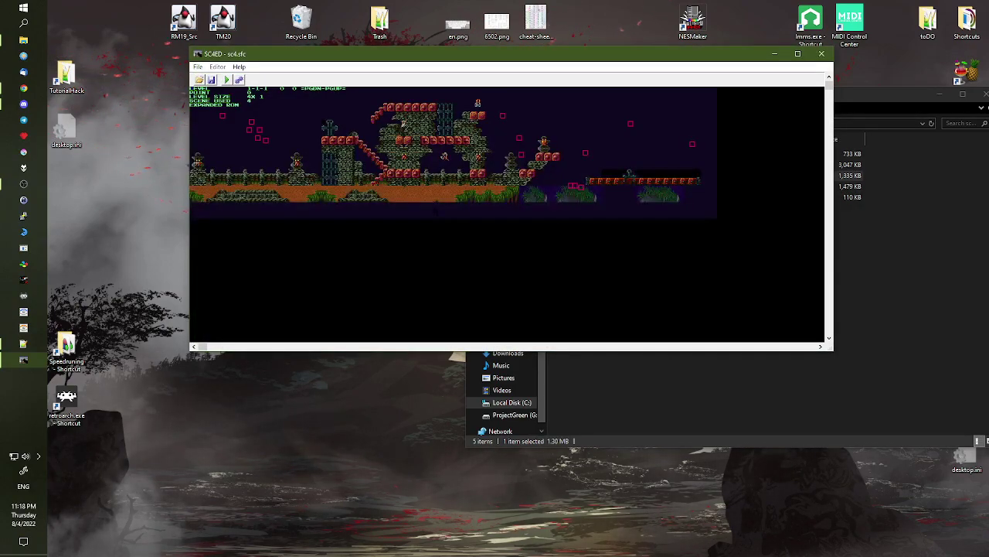
Browse the ROM's level layouts from 1-1-1 through 1-2-1 and 1-2-2 to level 2-1-1
key(Page_Up)
key(Page_Up)
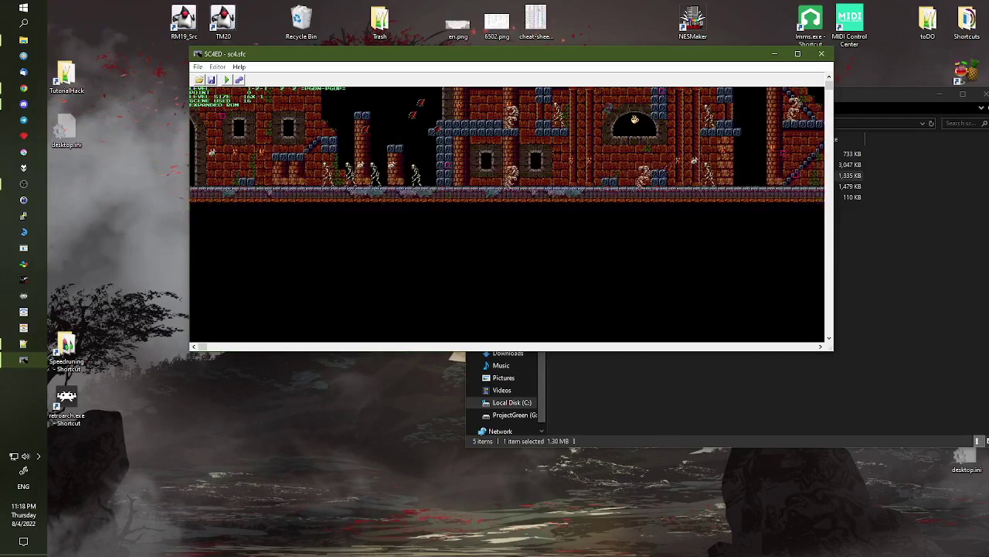
drag(202, 346, 303, 346)
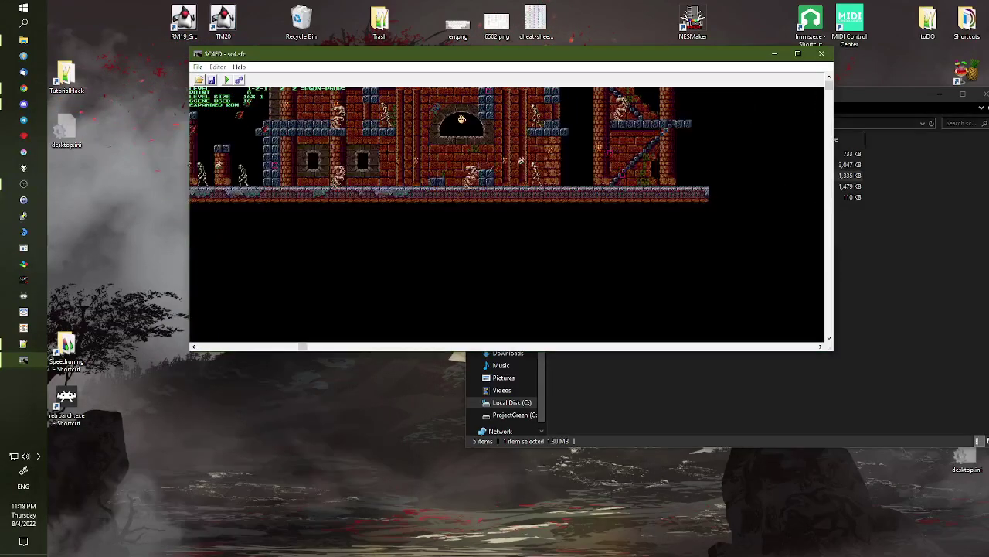
key(Page_Down)
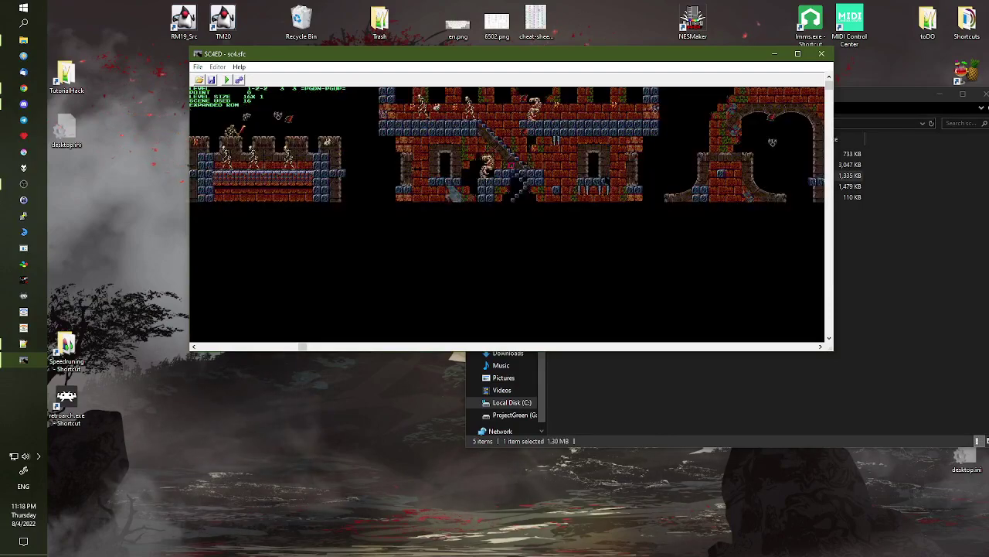
key(Page_Down)
key(Page_Down)
key(Page_Down)
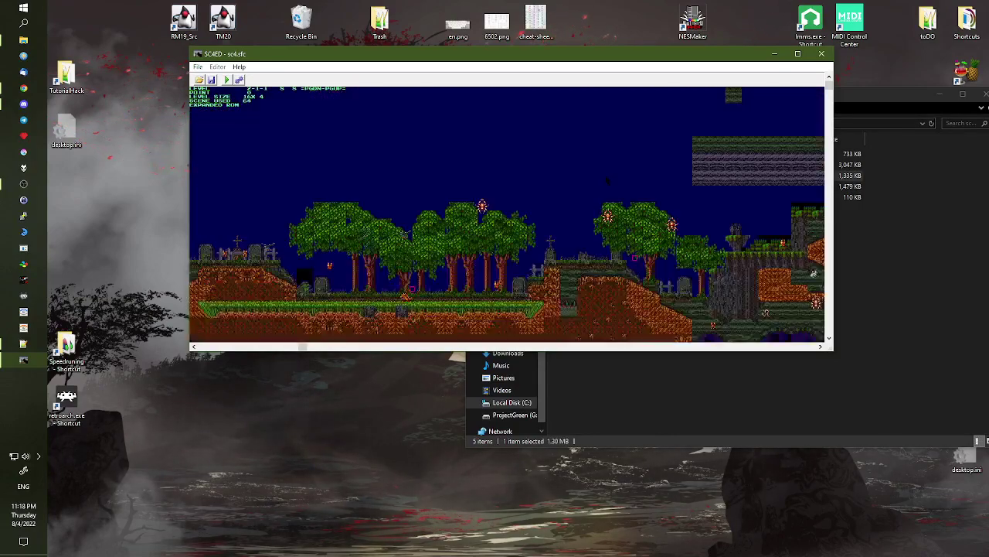
Examine the layout of level 2-1-1, from the graveyard forest to the underground caves and the far end
key(Left)
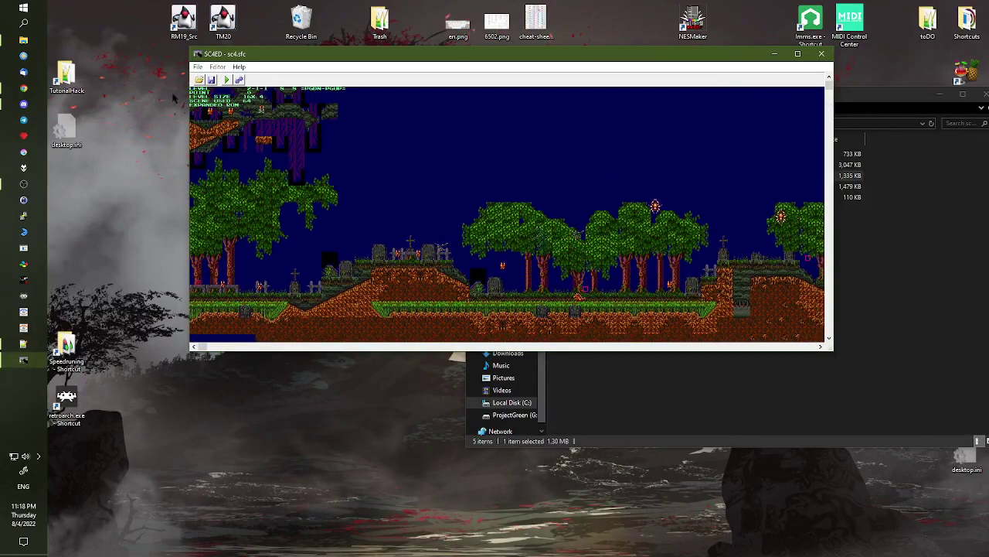
key(Right)
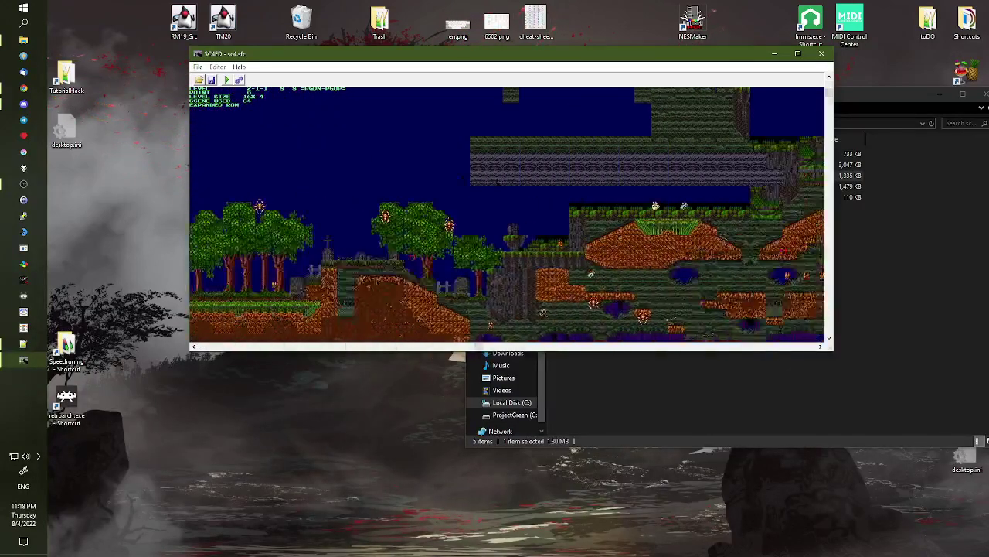
key(Down)
drag(331, 210, 365, 236)
key(Page_Down)
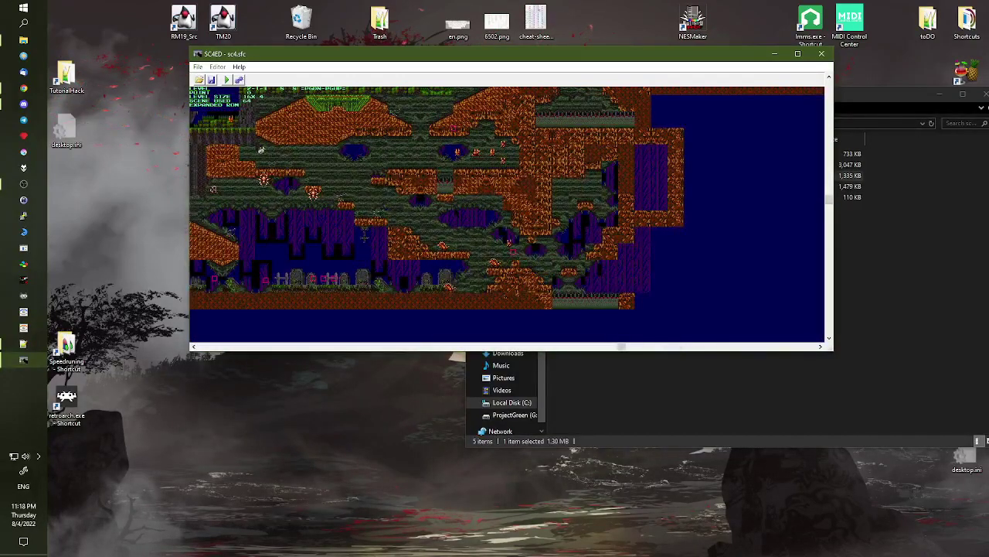
key(Page_Down)
drag(545, 311, 570, 319)
key(Page_Down)
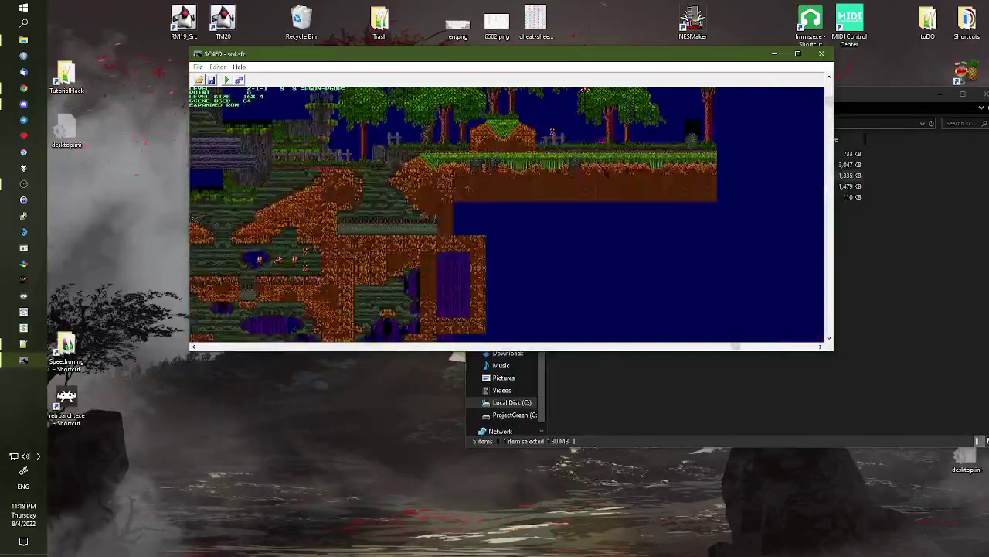
Go on to level 2-2-1 and view its layout back to the beginning of the stage
key(Page_Down)
key(Page_Down)
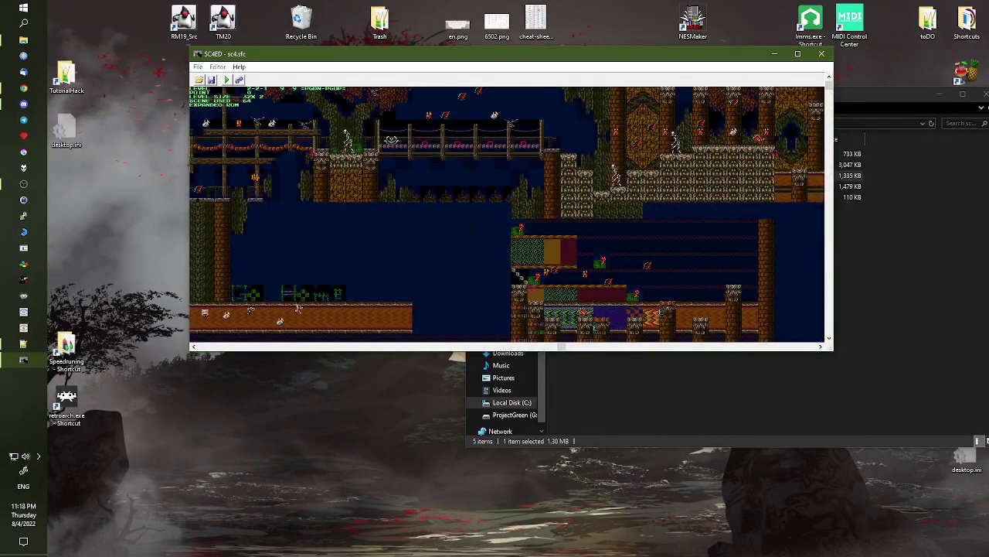
key(Page_Down)
key(Page_Down)
key(Page_Down)
key(Page_Down)
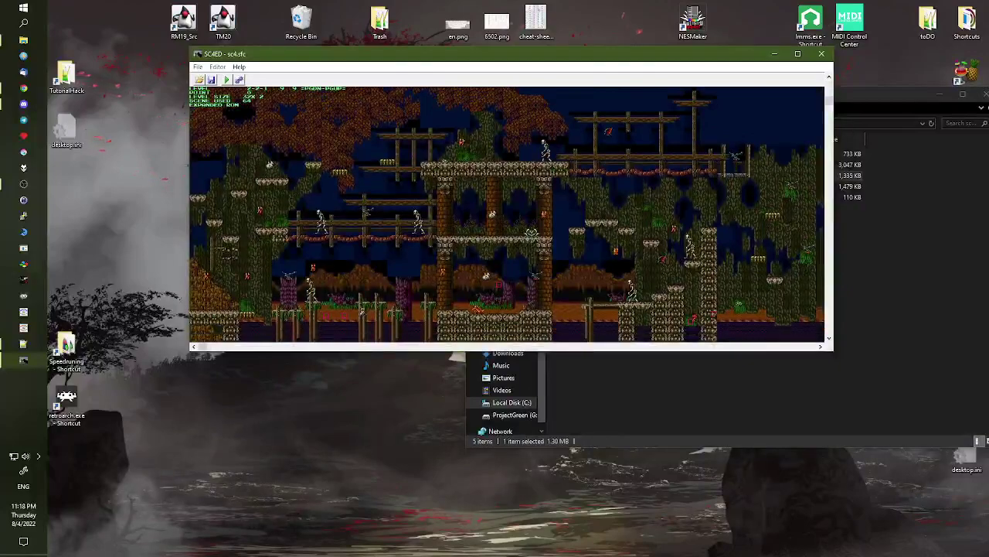
click(217, 66)
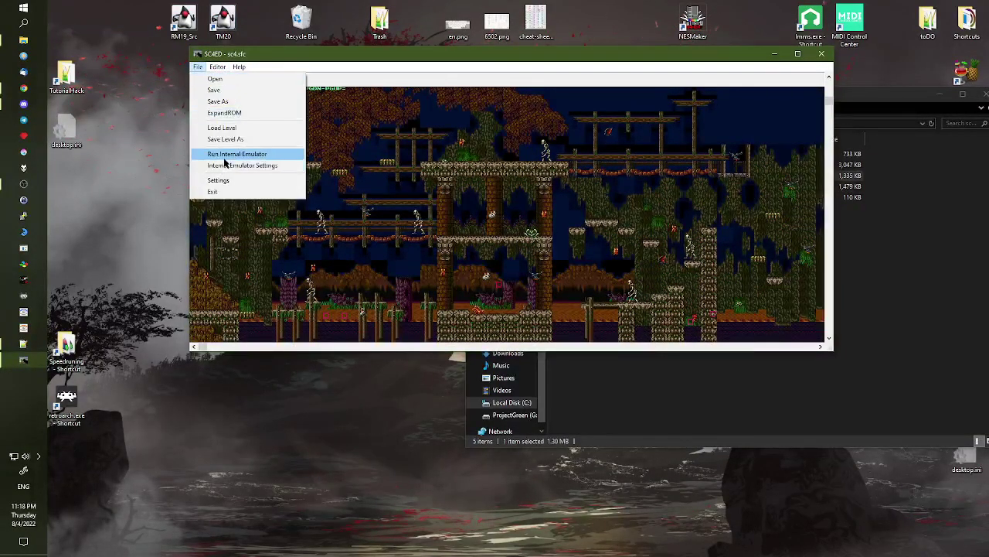
click(229, 158)
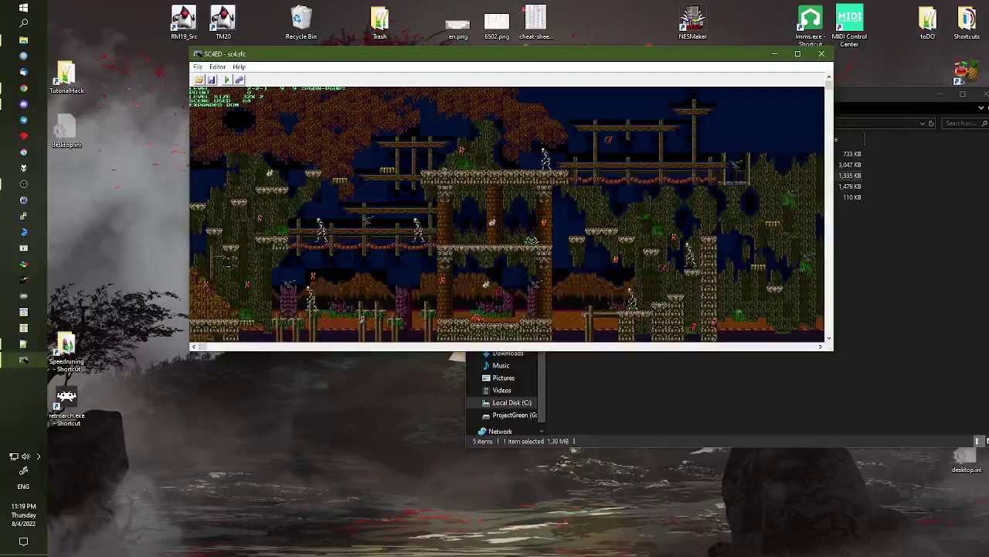
Examine the middle and end sections of level 2-2-1, including the bridges, the long lower corridor and the detached lower room
drag(202, 347, 326, 347)
scroll(507, 216, right, 5)
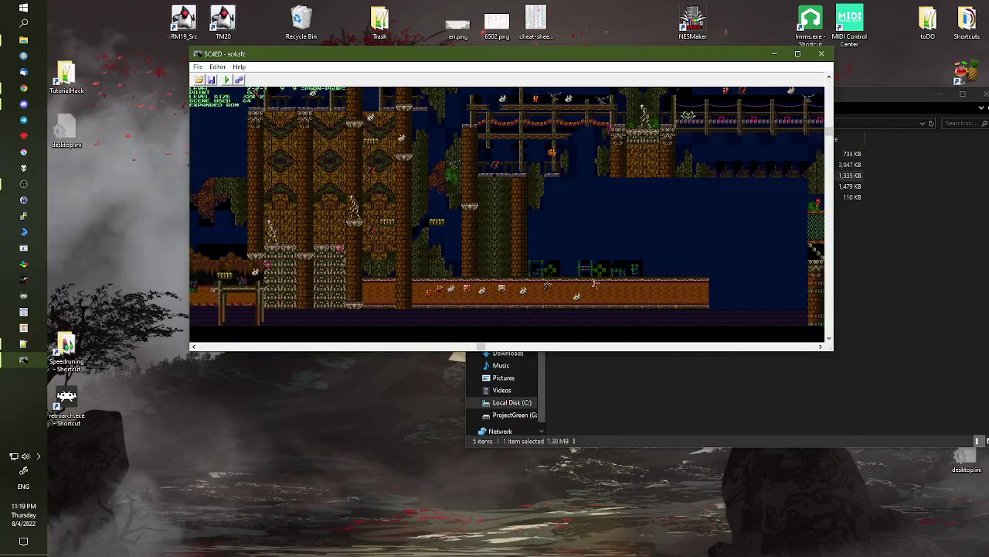
middle_drag(679, 287, 745, 279)
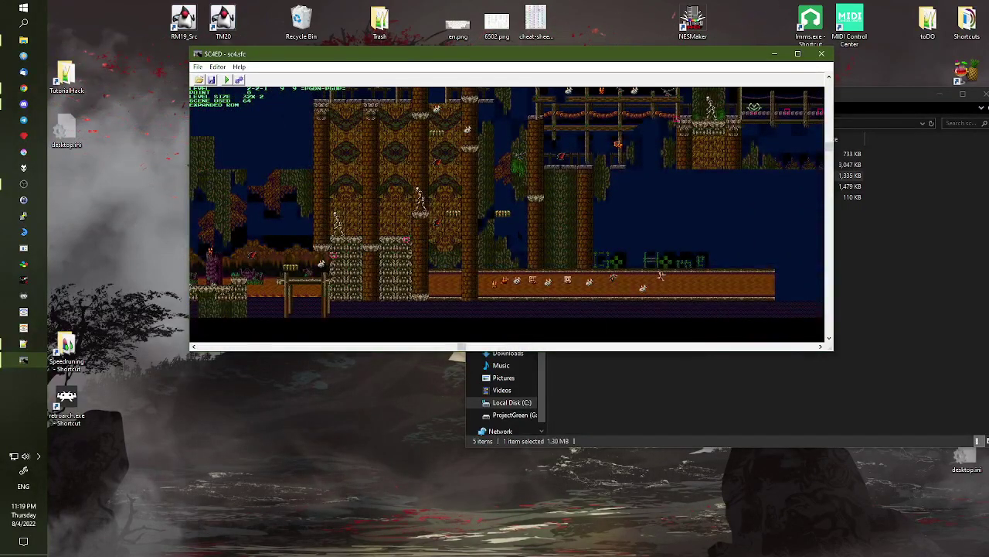
middle_drag(662, 276, 685, 309)
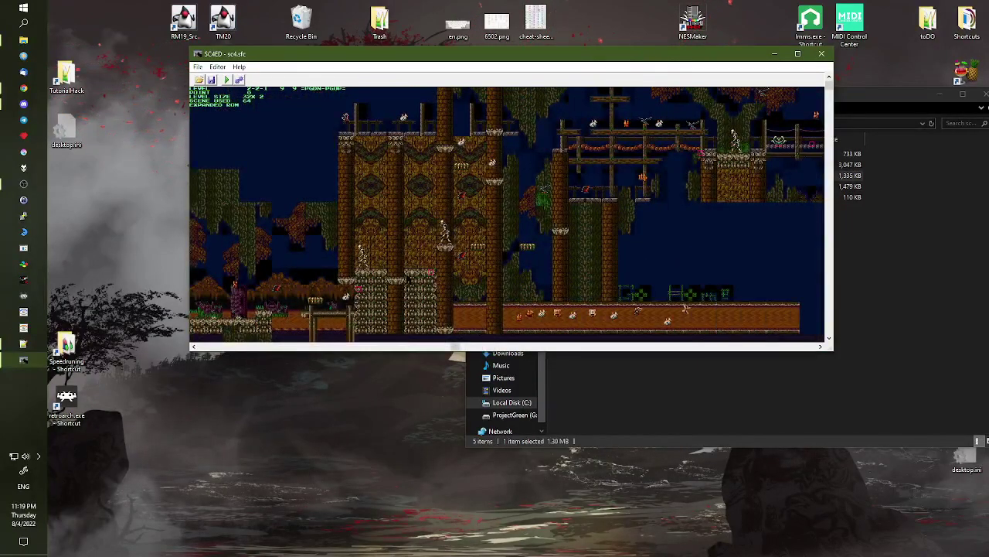
scroll(507, 213, right, 4)
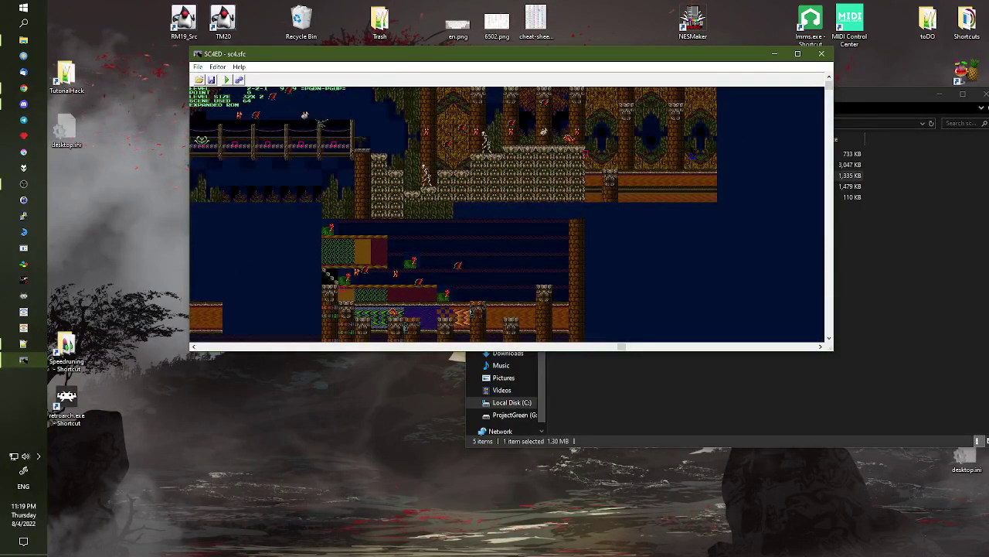
scroll(507, 214, left, 3)
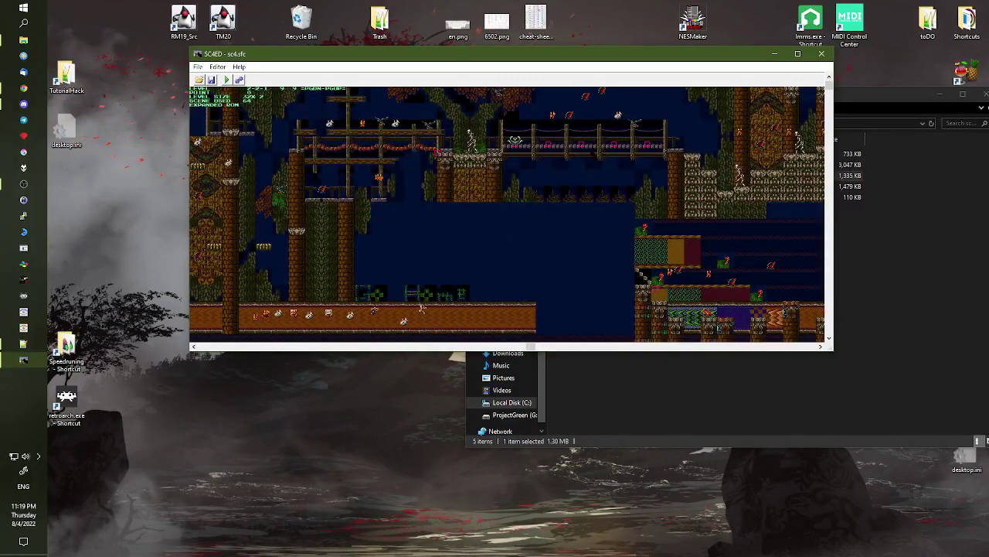
scroll(507, 213, left, 1)
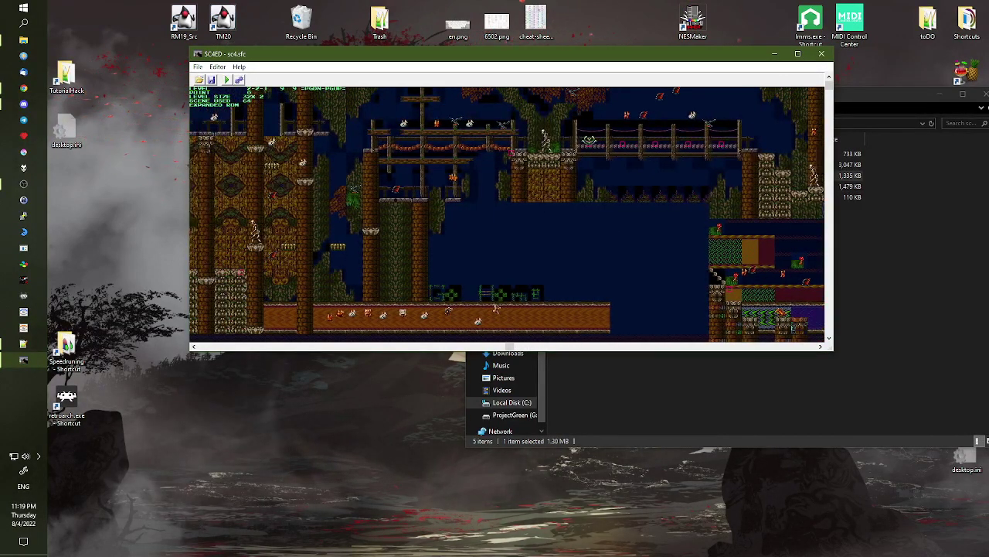
scroll(507, 213, right, 2)
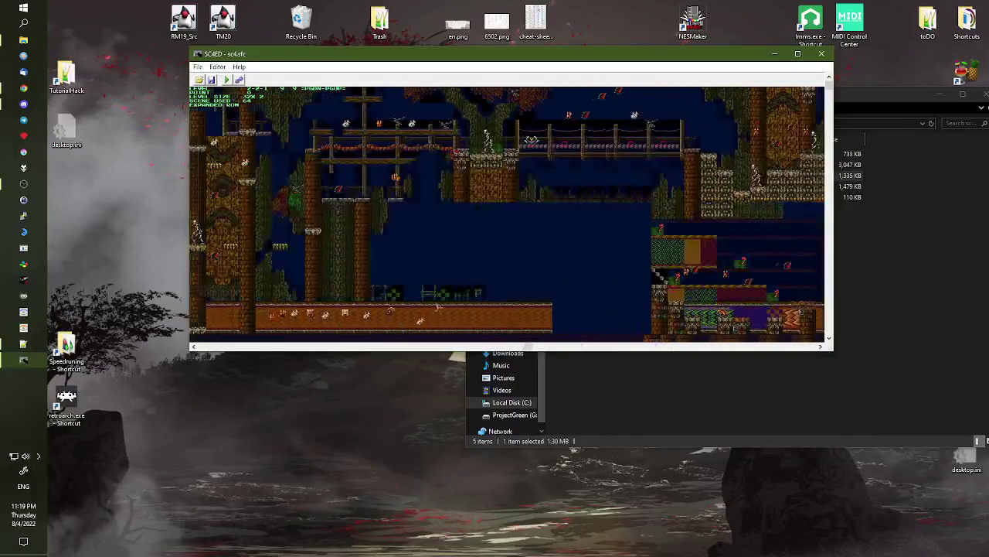
scroll(507, 214, right, 3)
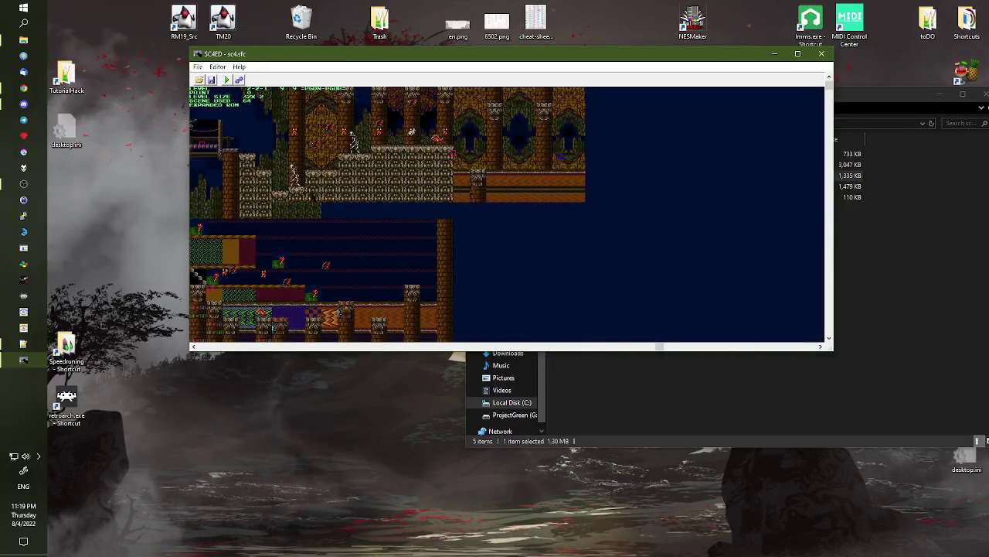
scroll(507, 214, left, 3)
scroll(508, 213, left, 1)
scroll(507, 213, right, 3)
Inspect the lower edge of level 2-2-1 from the detached room back to the swamp platforms
scroll(507, 213, down, 2)
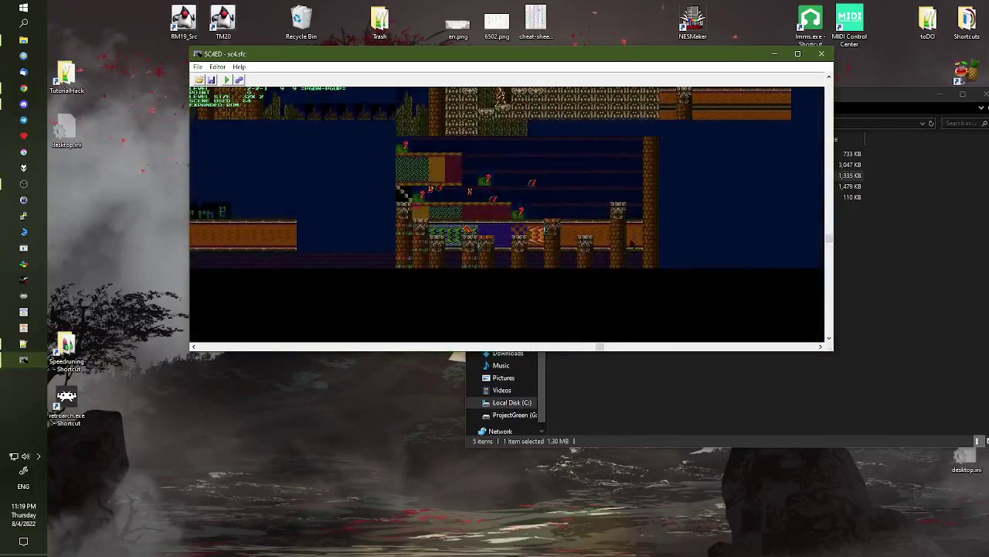
scroll(507, 214, left, 5)
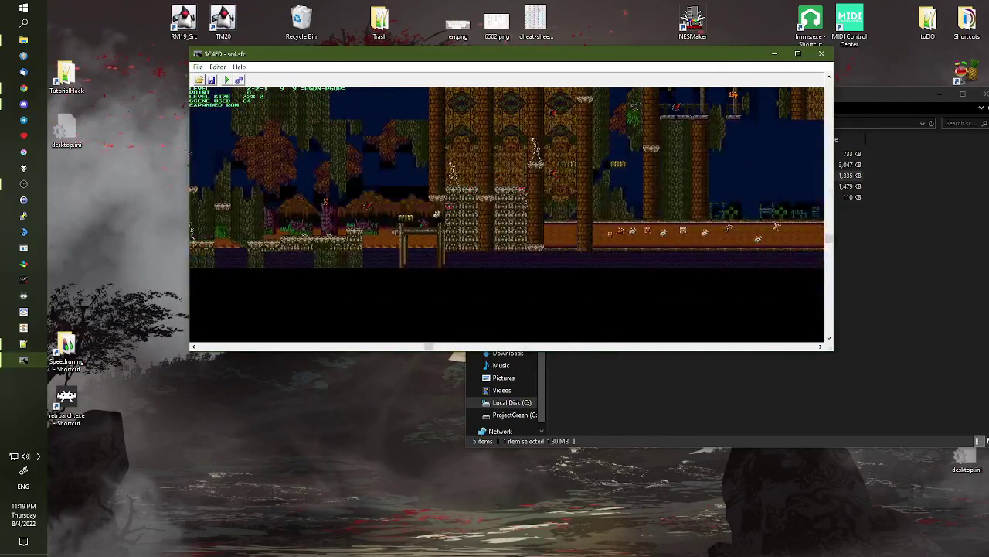
scroll(507, 185, left, 4)
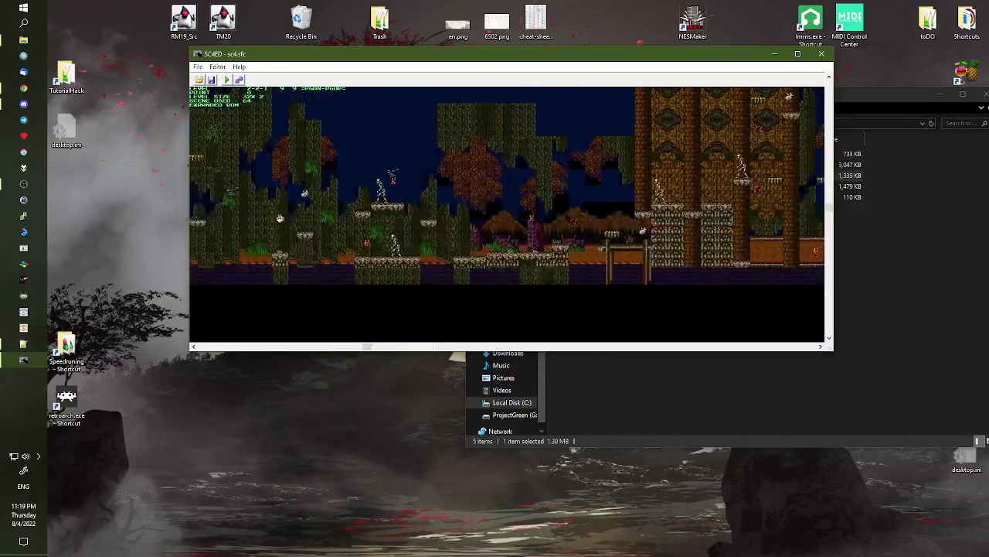
scroll(507, 186, left, 1)
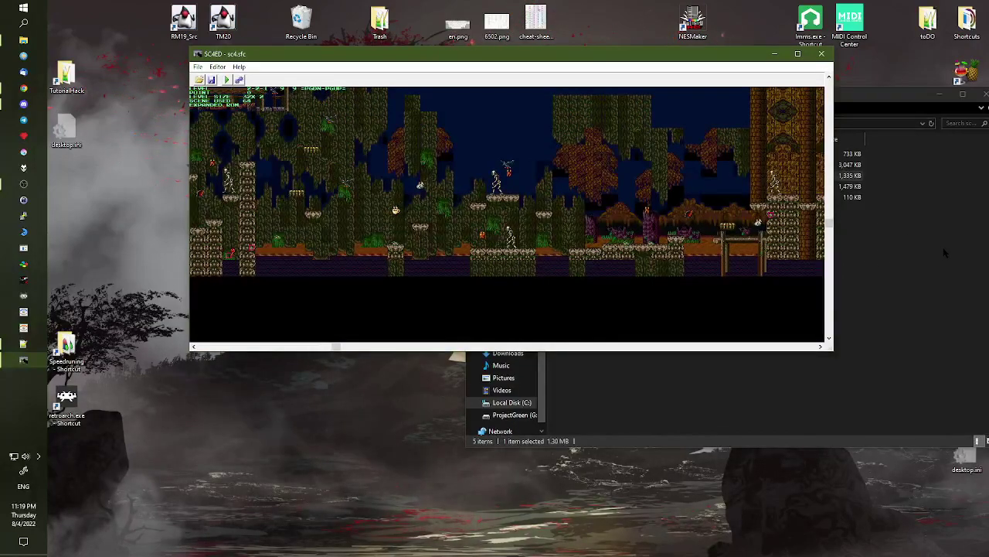
Examine level 2-2-1 from the swamp platforms past the pillared building and the bridge to the far end
middle_drag(507, 186, 400, 219)
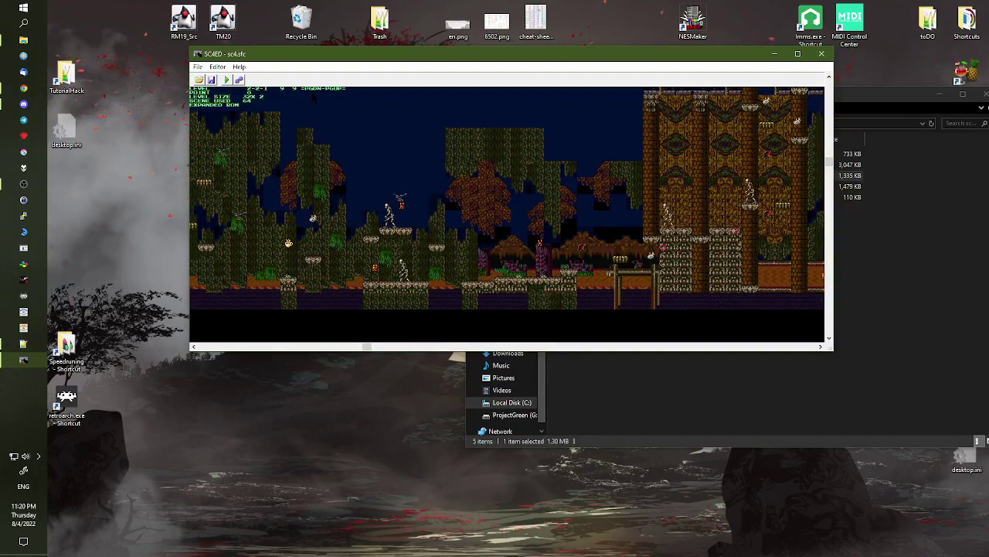
key(Right)
key(Up)
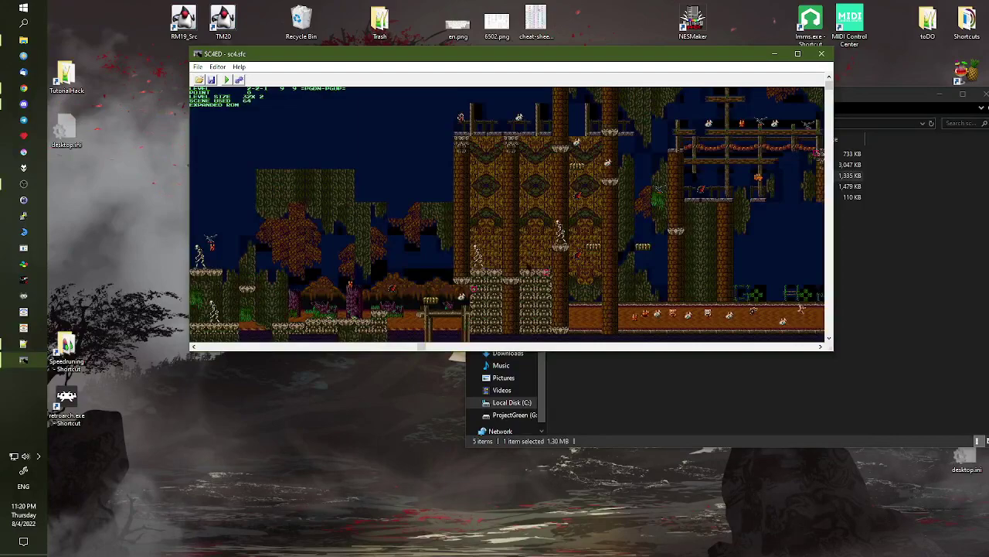
drag(422, 346, 490, 346)
scroll(506, 213, right, 1)
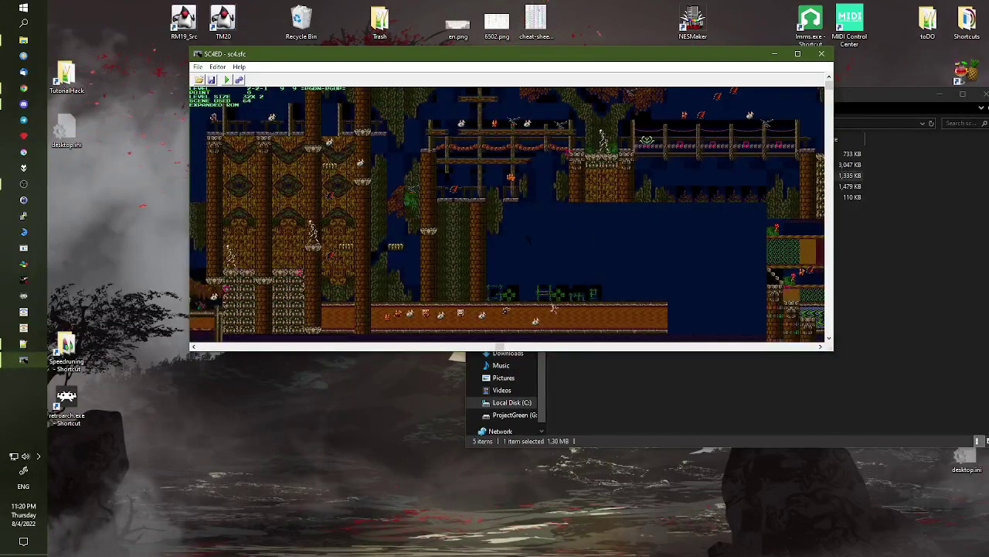
scroll(506, 213, right, 18)
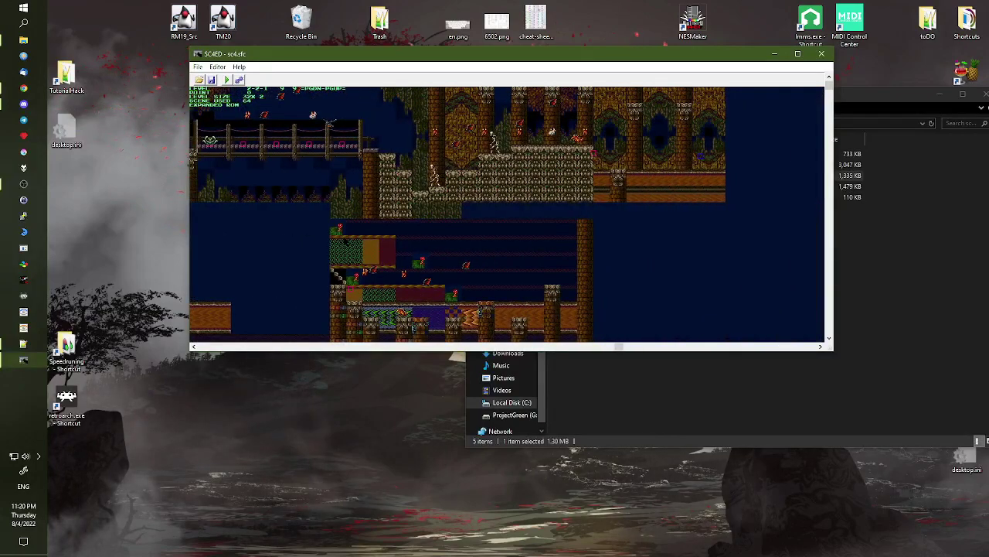
scroll(506, 212, left, 1)
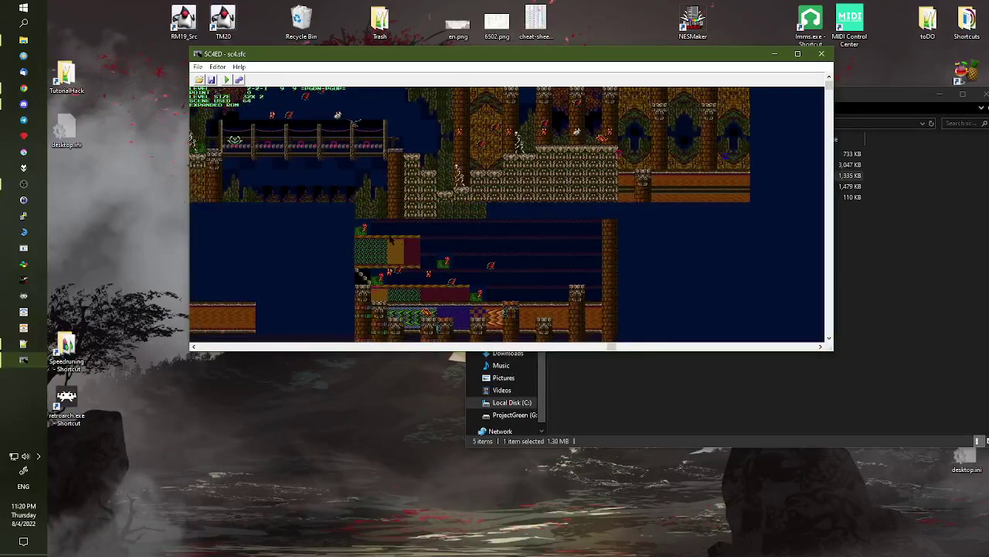
Look over the forest and descending slope of level 2-3-1, and go on to cave level 3-1-1
key(Page_Up)
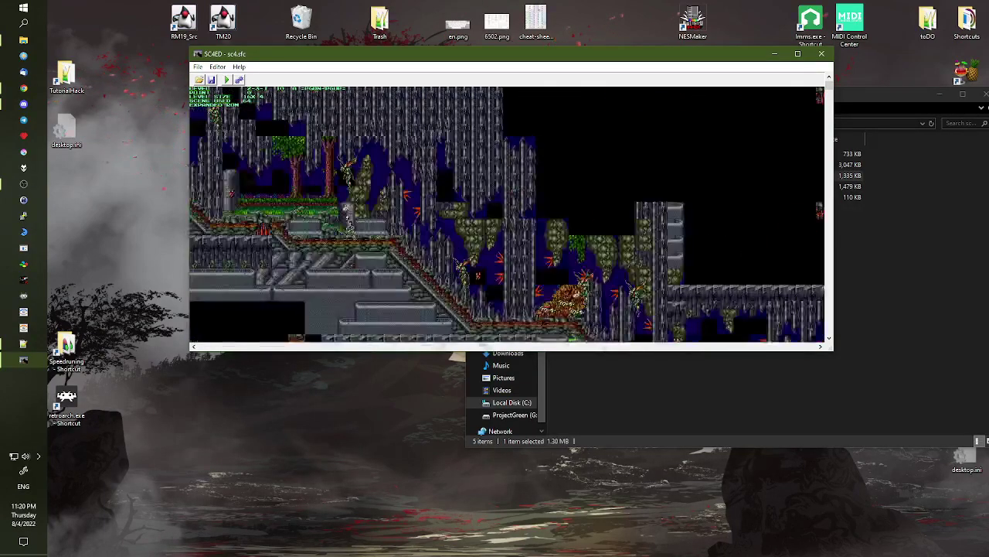
middle_drag(318, 155, 473, 231)
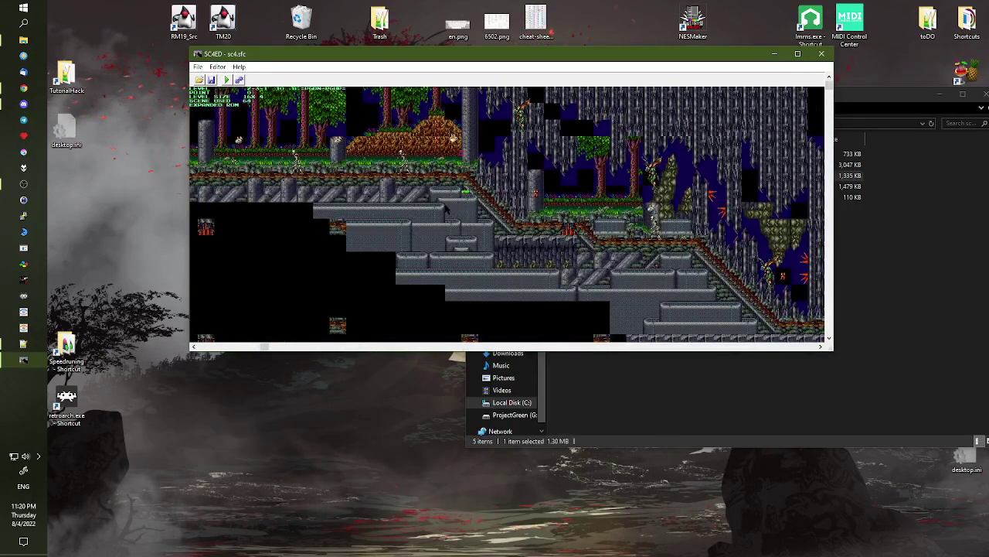
key(Page_Down)
key(Page_Down)
key(Page_Down)
key(Page_Down)
key(Page_Down)
key(Left)
key(Left)
key(Left)
key(Left)
key(Left)
key(Left)
key(Left)
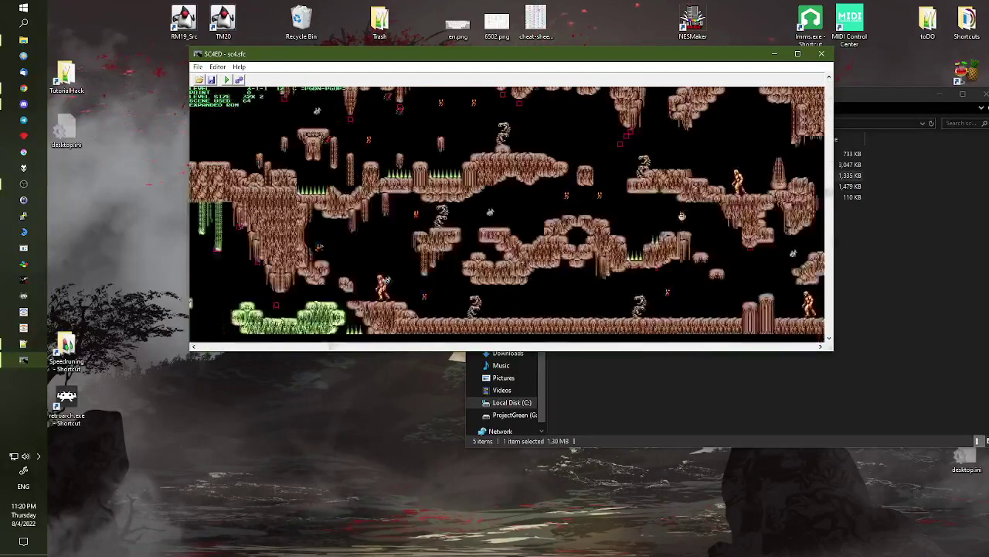
Examine the cave layout of level 3-1-1 all the way to its far end
key(Right)
key(Right)
key(Right)
key(Right)
key(Right)
key(Right)
key(Right)
key(Down)
key(Down)
key(Down)
key(Up)
key(Up)
key(Up)
key(Up)
key(Right)
key(Right)
key(Right)
key(Right)
key(Right)
key(Right)
key(Right)
key(Right)
key(Right)
key(Right)
key(Right)
key(Right)
key(Right)
key(Right)
key(Right)
key(Right)
key(Right)
key(Right)
key(Right)
key(Right)
key(Right)
key(Right)
key(Right)
key(Right)
key(Right)
key(Right)
key(Right)
key(Right)
key(Right)
key(Right)
key(Right)
key(Right)
key(Right)
key(Right)
key(Right)
key(Right)
key(Right)
key(Right)
key(Right)
key(Right)
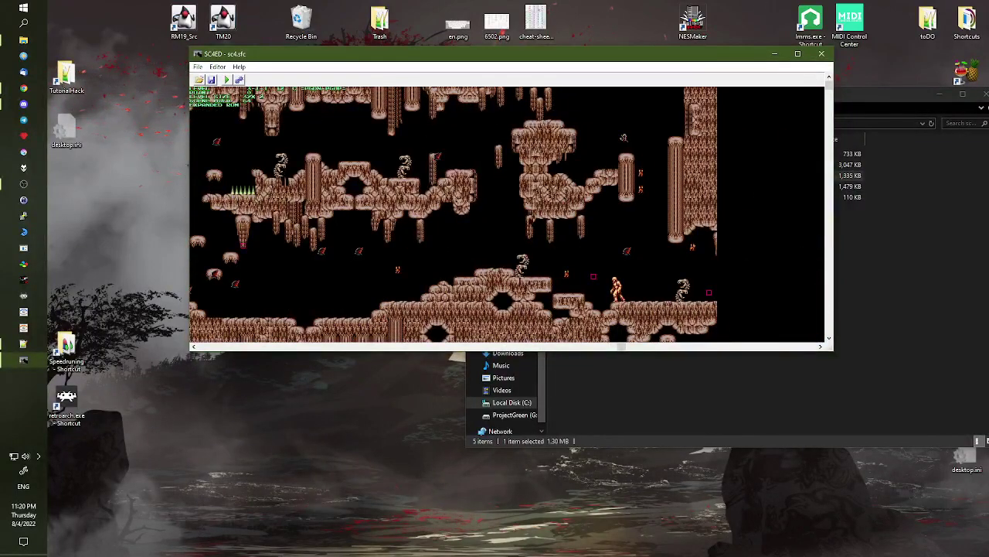
Go on to level 3-2-1 and examine its vertical layout down to the lower end
key(Page_Up)
key(Left)
key(Left)
key(Left)
key(Left)
key(Left)
key(Left)
key(Left)
key(Left)
key(Left)
key(Left)
key(Left)
key(Left)
key(Left)
key(Left)
key(Left)
key(Left)
key(Left)
key(Left)
key(Left)
key(Left)
key(Down)
key(Down)
key(Down)
key(Down)
key(Down)
key(Down)
scroll(321, 214, down, 5)
scroll(321, 214, down, 2)
key(Down)
key(Down)
key(Down)
key(Down)
key(Down)
key(Down)
key(Down)
key(Down)
key(Down)
key(Down)
key(Down)
key(Down)
key(Down)
key(Down)
key(Down)
key(Down)
key(Down)
key(Down)
key(Down)
key(Down)
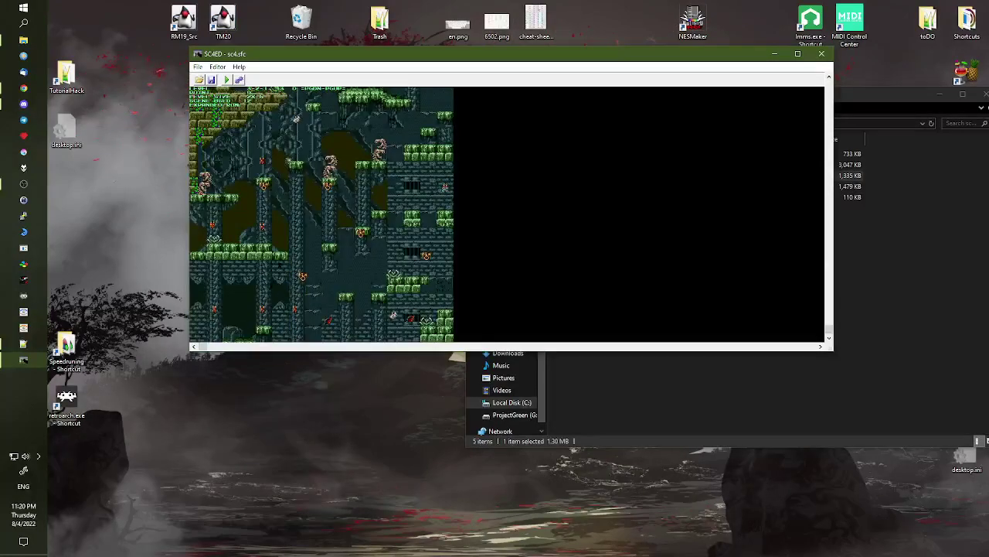
Inspect the mossy platforms of level 3-2-1 from the lower end back upward
key(Right)
key(Right)
key(Up)
key(Up)
key(Up)
key(Up)
key(Up)
key(Up)
key(Up)
key(Up)
key(Up)
key(Up)
key(Right)
key(Right)
Go on to level 3-3-1 and view its layout from the lower edge upward
key(Page_Down)
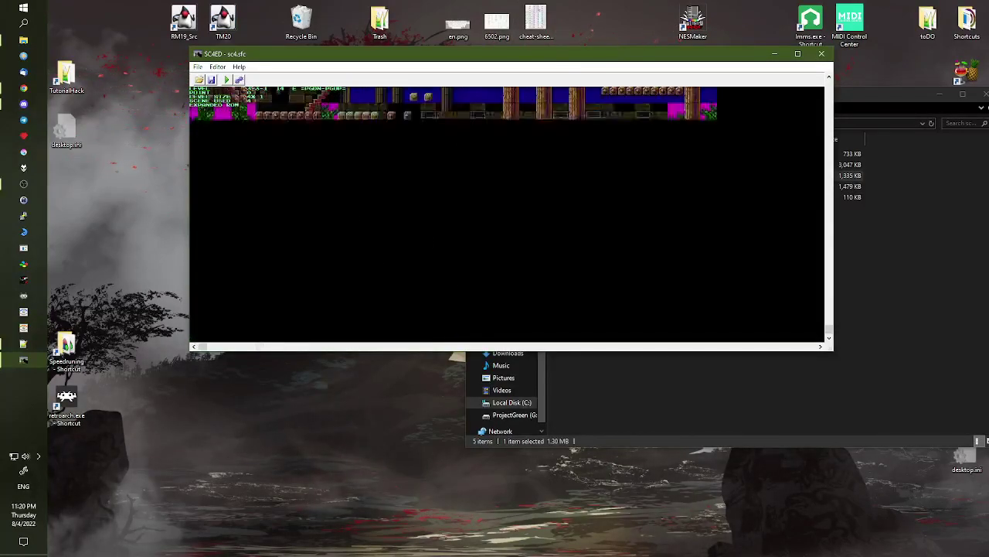
key(Up)
key(Up)
key(Up)
key(Up)
key(Up)
key(Up)
key(Up)
key(Up)
key(Up)
key(Up)
key(Up)
key(Up)
Look over level 3-3-3, and go on to level 4-1-1 to examine its layout
key(Page_Down)
key(Page_Down)
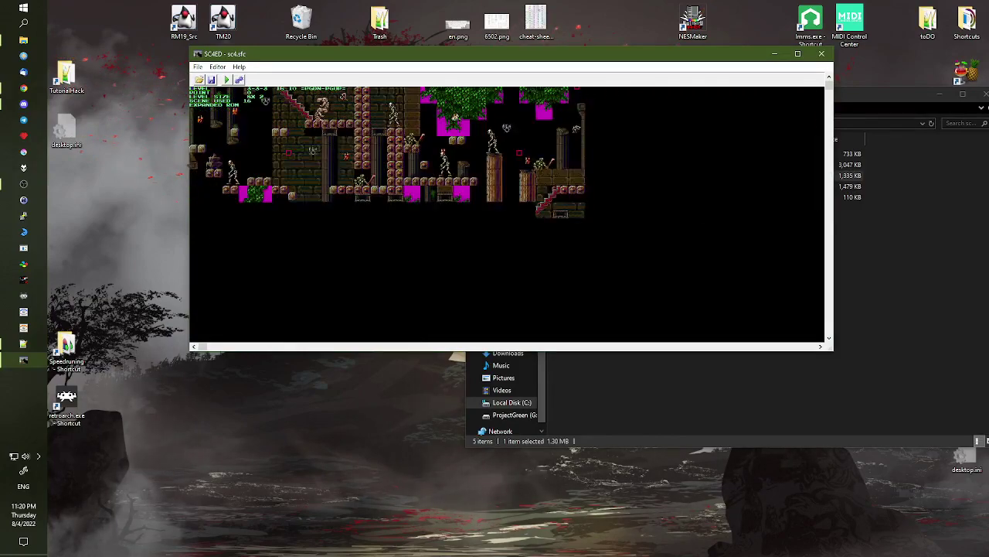
key(Page_Down)
key(Page_Down)
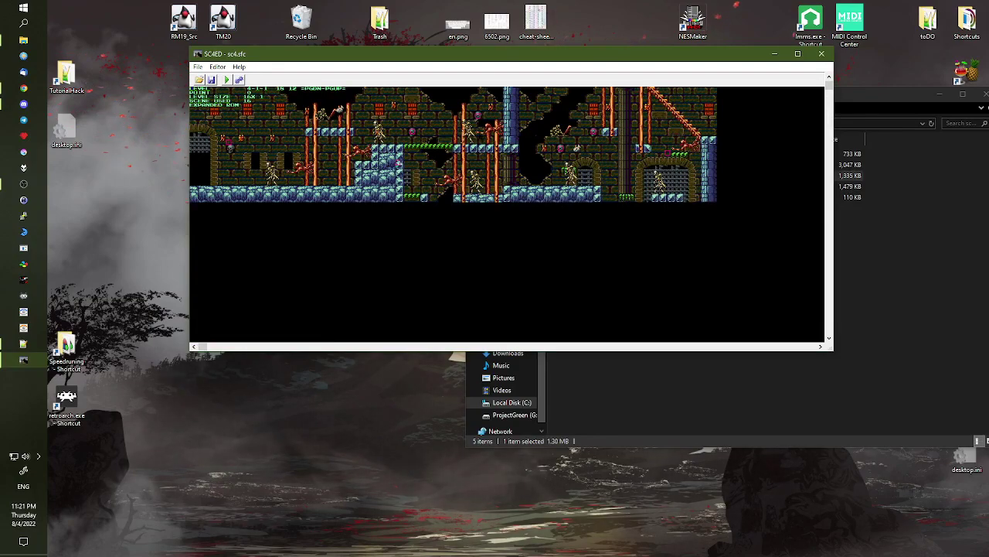
drag(202, 346, 360, 346)
scroll(453, 144, left, 3)
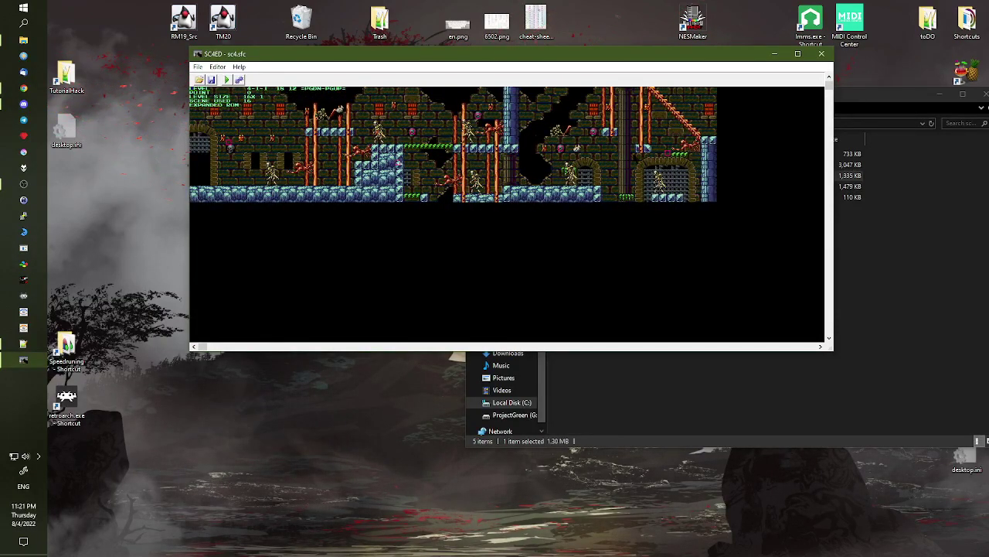
scroll(453, 144, right, 1)
scroll(452, 144, left, 1)
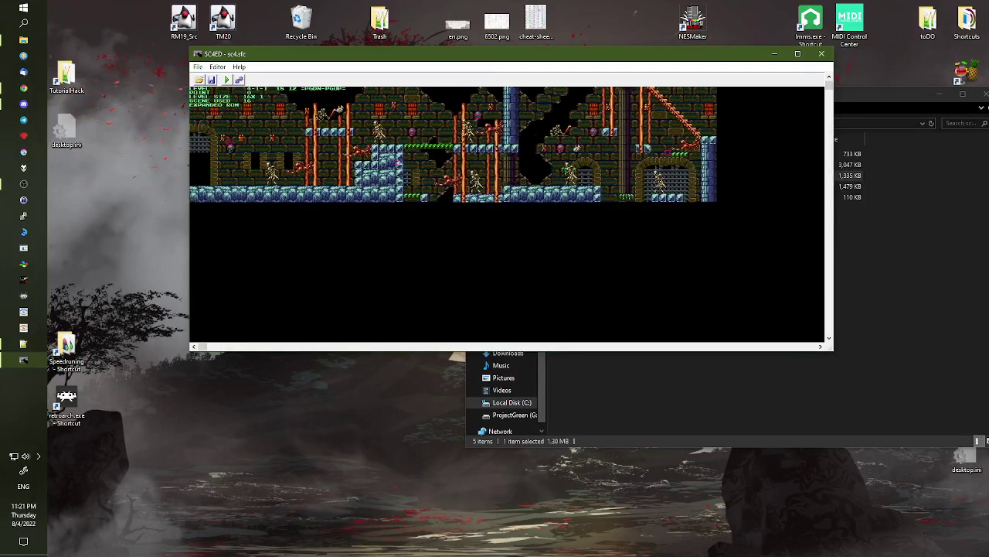
Look over level 4-1-1, and go on to level 4-1-3 to examine its layout
scroll(453, 145, right, 3)
key(Page_Up)
scroll(453, 144, left, 3)
key(Page_Down)
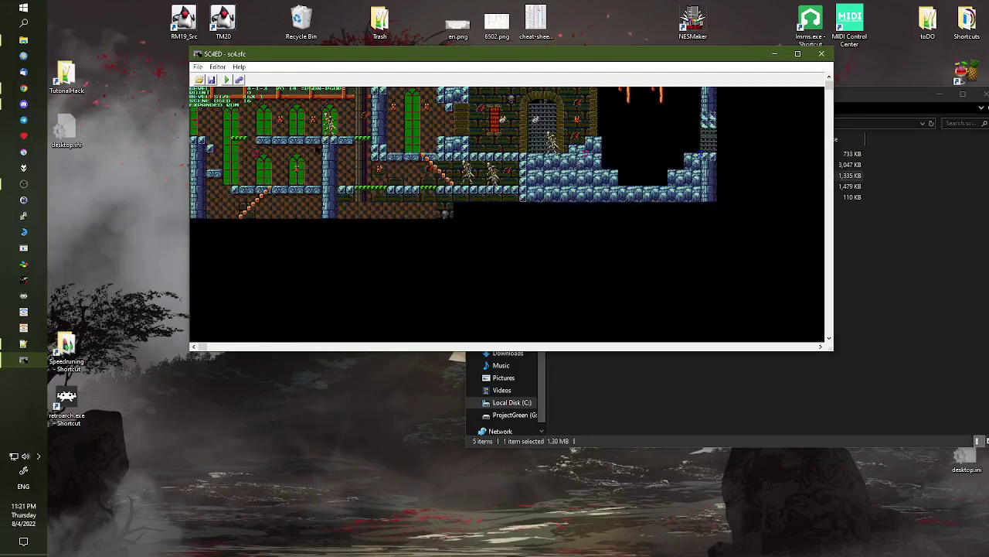
key(Page_Down)
key(Page_Down)
key(Page_Down)
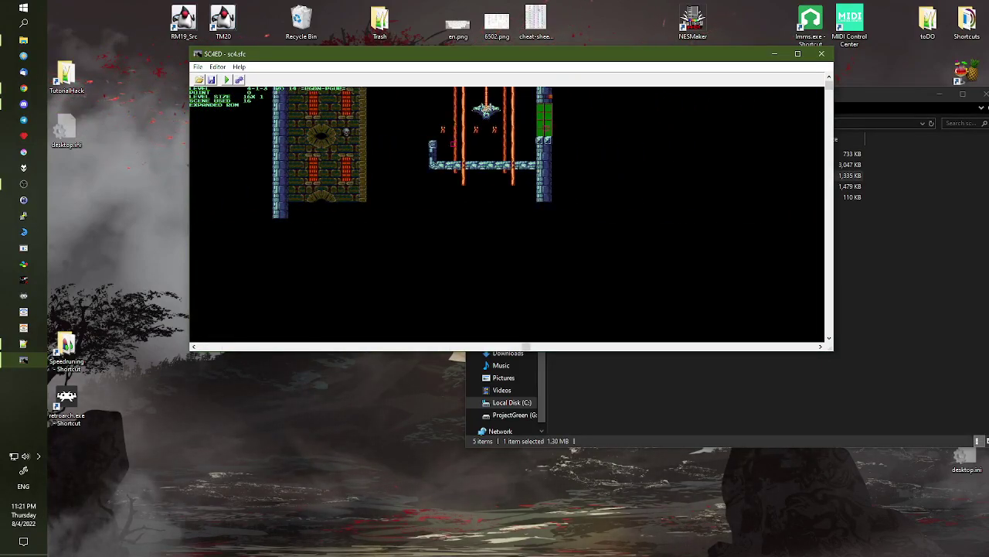
Inspect the separate rooms in the second half of level 4-1-3, panning back and forth between them
key(Left)
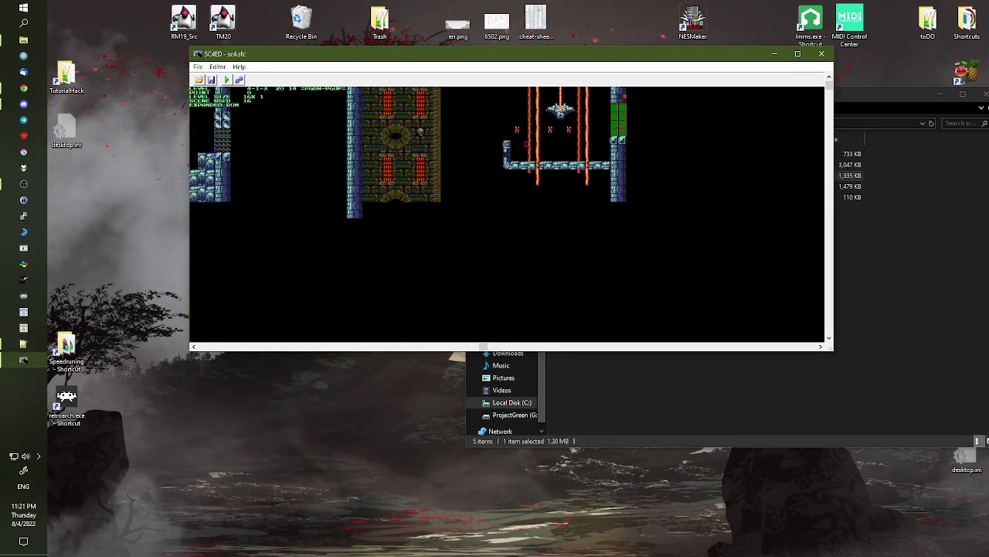
drag(483, 346, 440, 346)
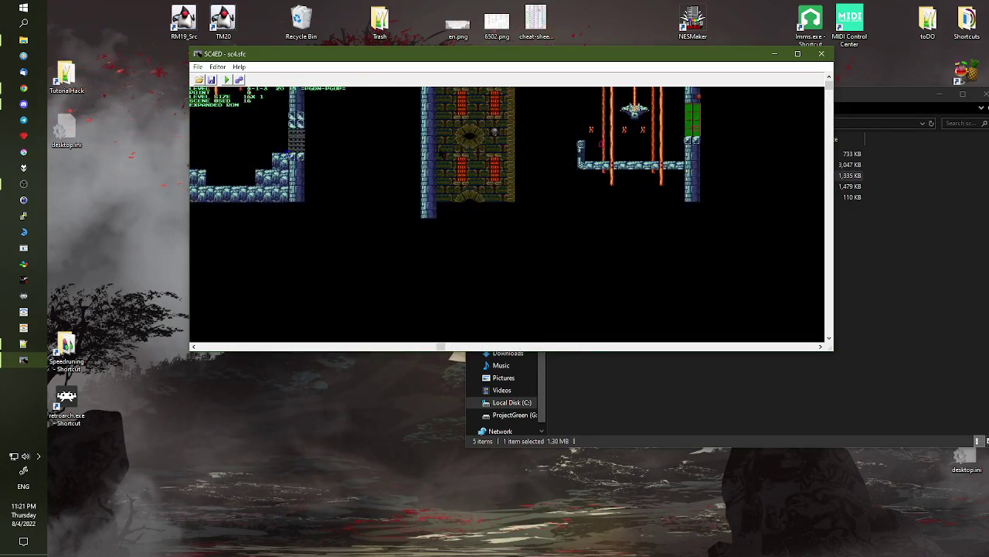
drag(441, 347, 392, 346)
key(Right)
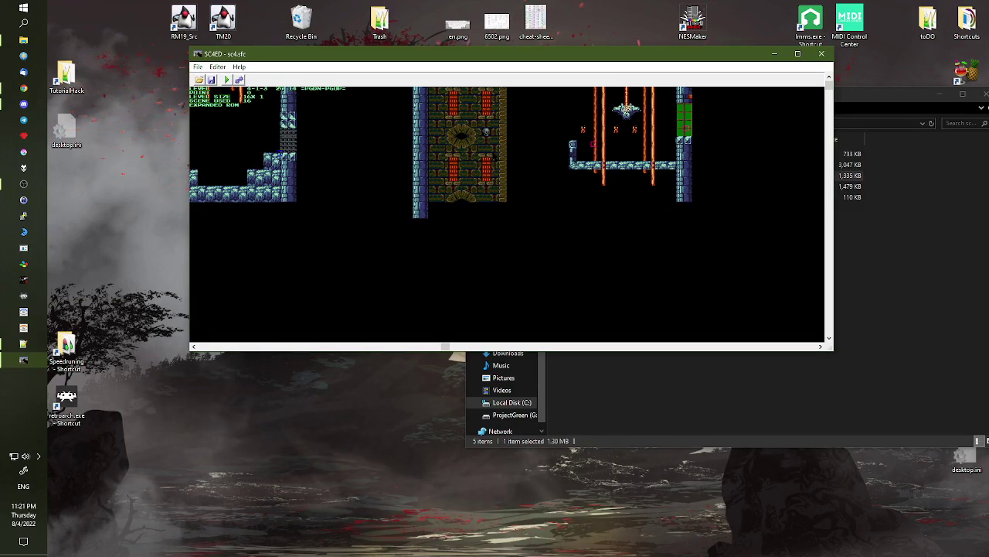
key(Right)
key(Right)
key(Right)
key(Right)
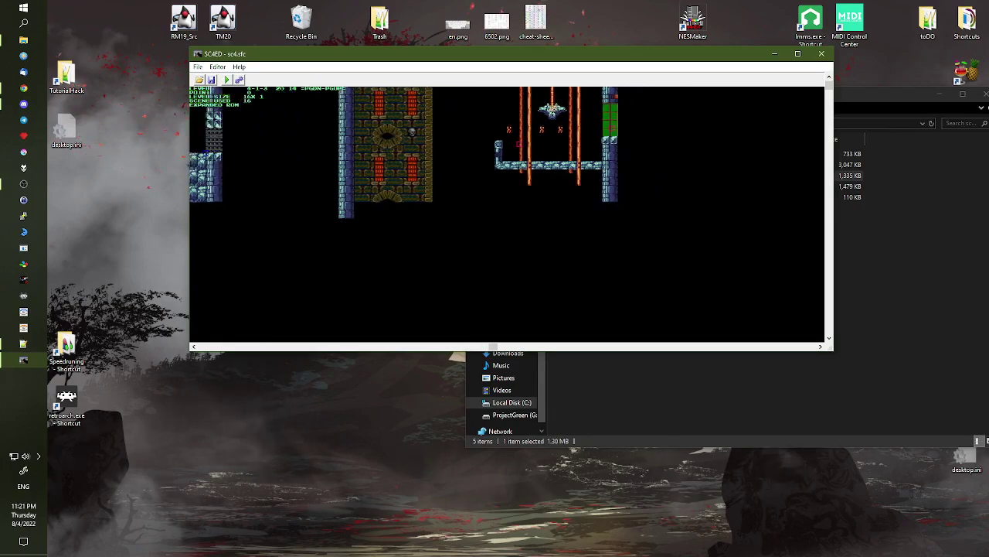
Look over level 4-2-1, and go on to the stone wall level with the brick walkway
key(Page_Up)
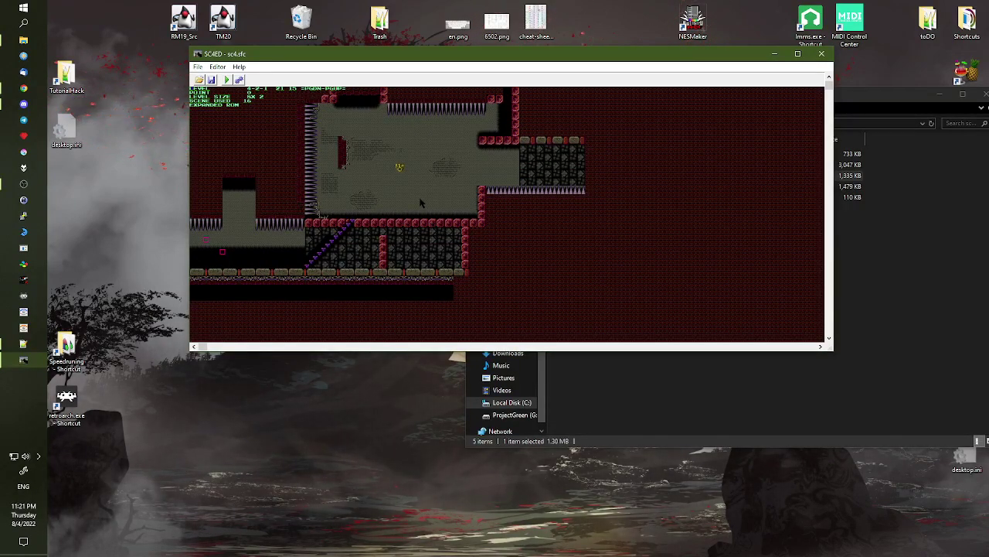
key(Page_Up)
key(Page_Up)
key(Page_Up)
key(Page_Up)
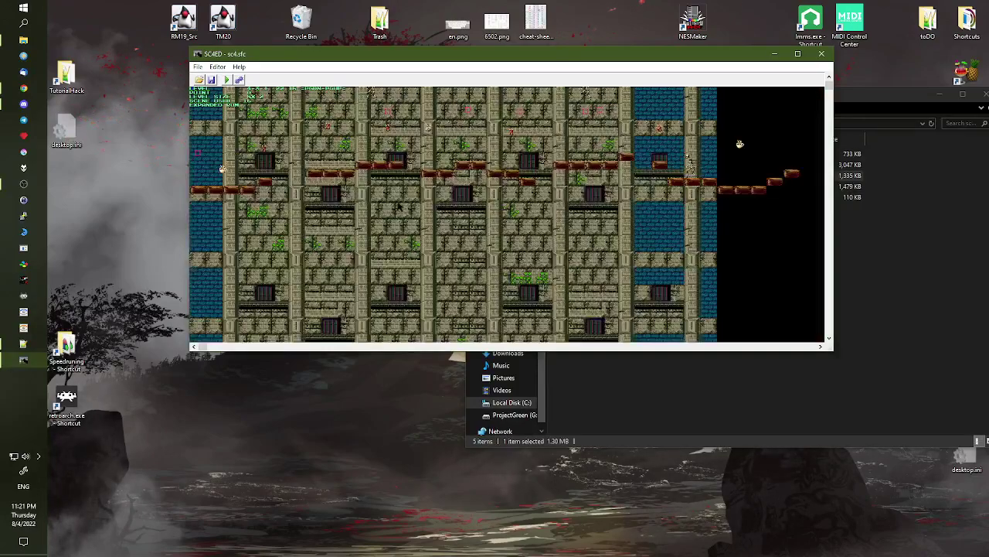
Go on to stage 6, viewing levels 6-1-1 and 6-1-2 before bringing up level 6-2-1
key(Page_Up)
key(Page_Down)
key(Right)
key(Page_Down)
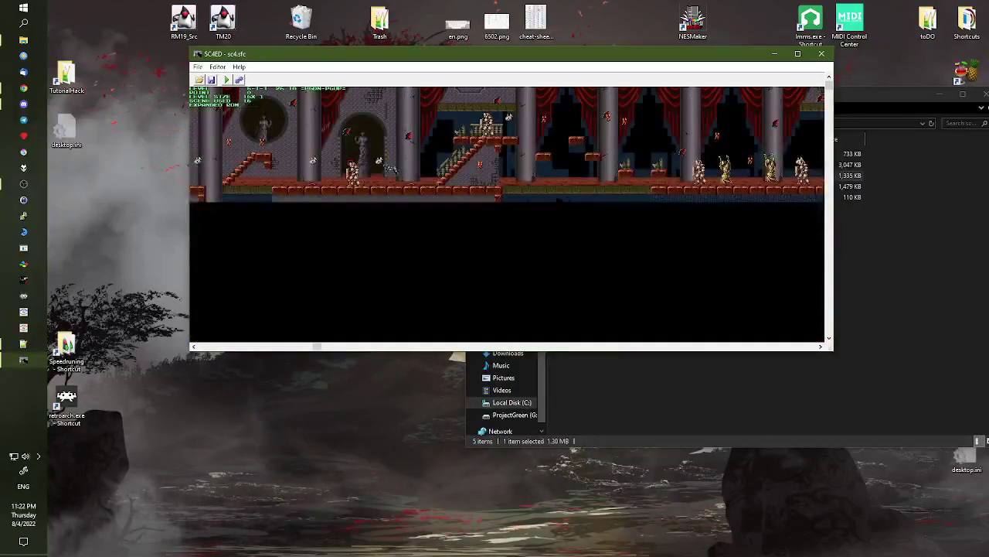
key(Page_Down)
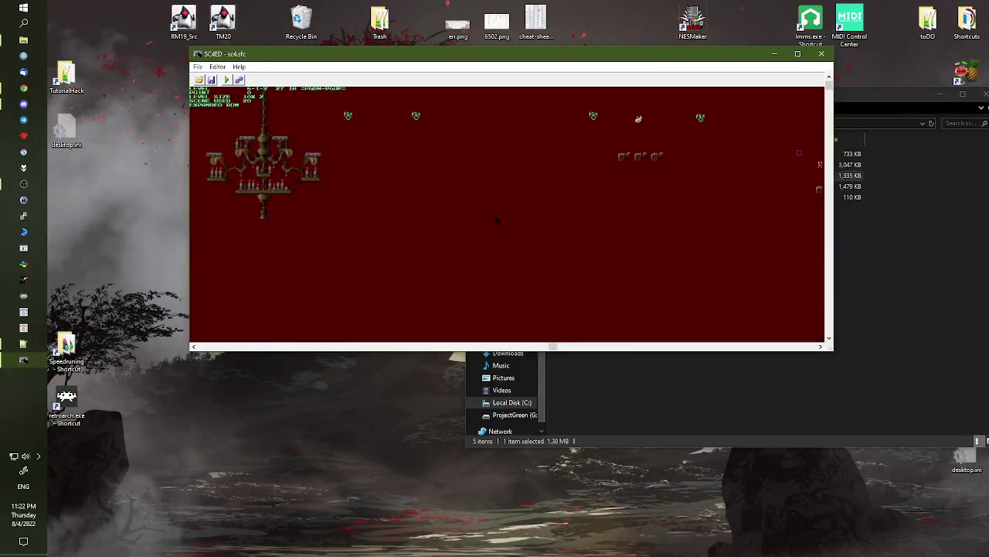
key(Page_Down)
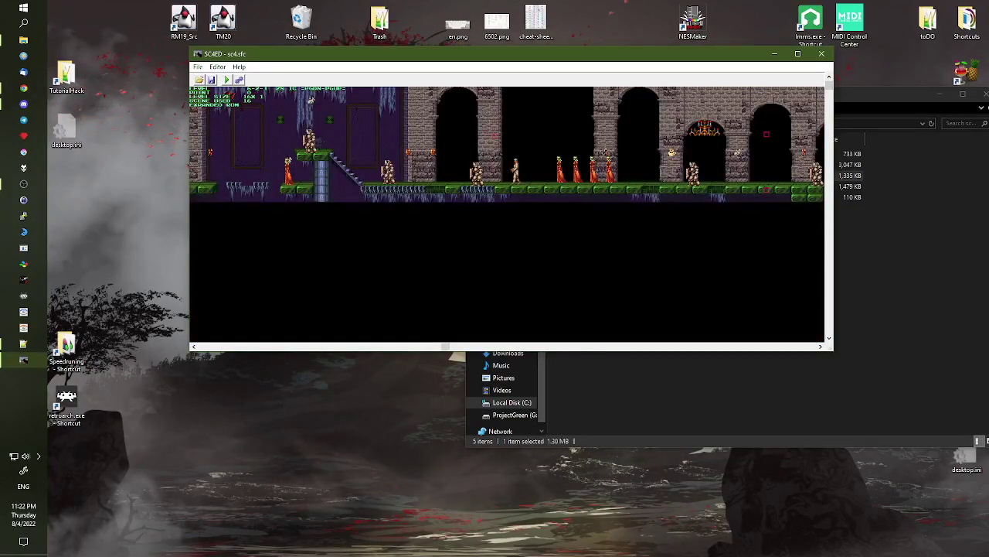
Examine level 6-2-1 back to its beginning and forward again through the arches and purple hall
key(Left)
key(Left)
key(Left)
key(Left)
key(Left)
key(Left)
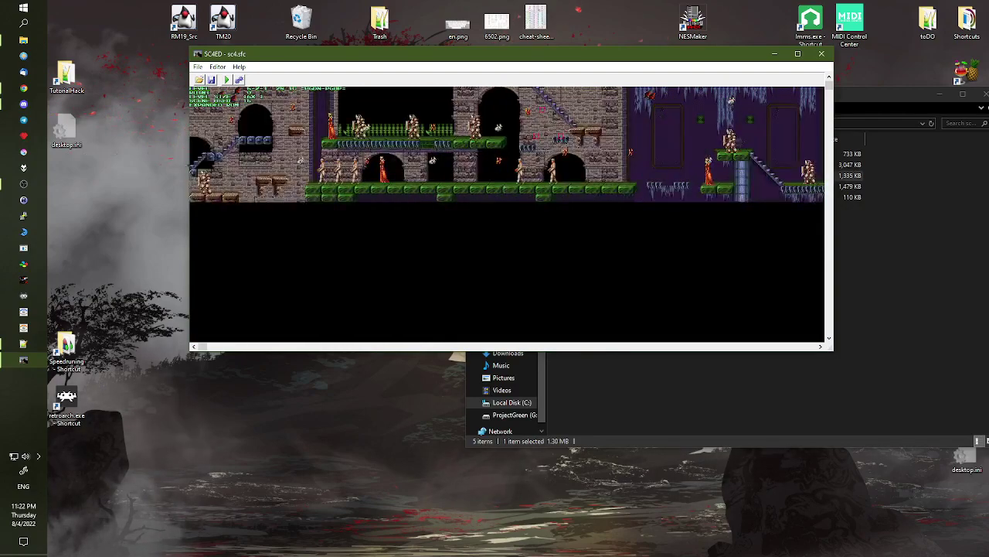
key(Right)
key(Right)
key(Right)
key(Right)
Go on to level 6-2-2, and continue to the far end of level 6-3-1
key(Page_Down)
key(Page_Down)
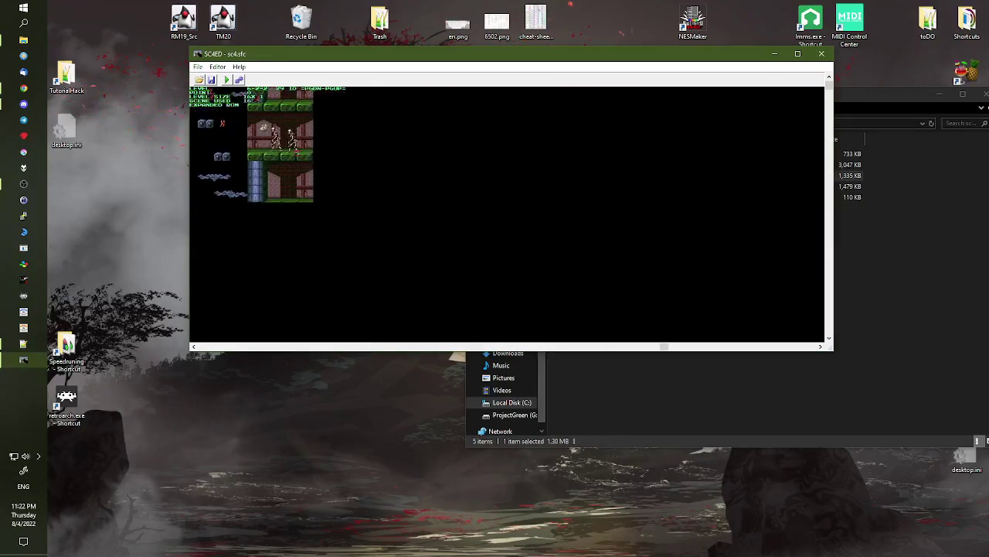
key(Page_Down)
key(Page_Down)
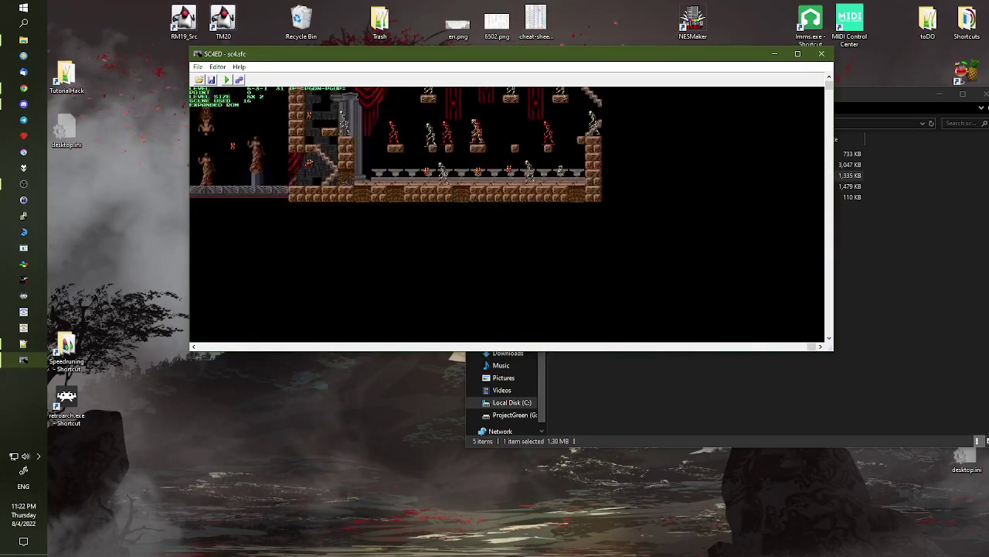
Inspect the statue hall and the skeleton platforms in the closing part of level 6-3-1
key(Page_Down)
key(Page_Down)
key(Page_Down)
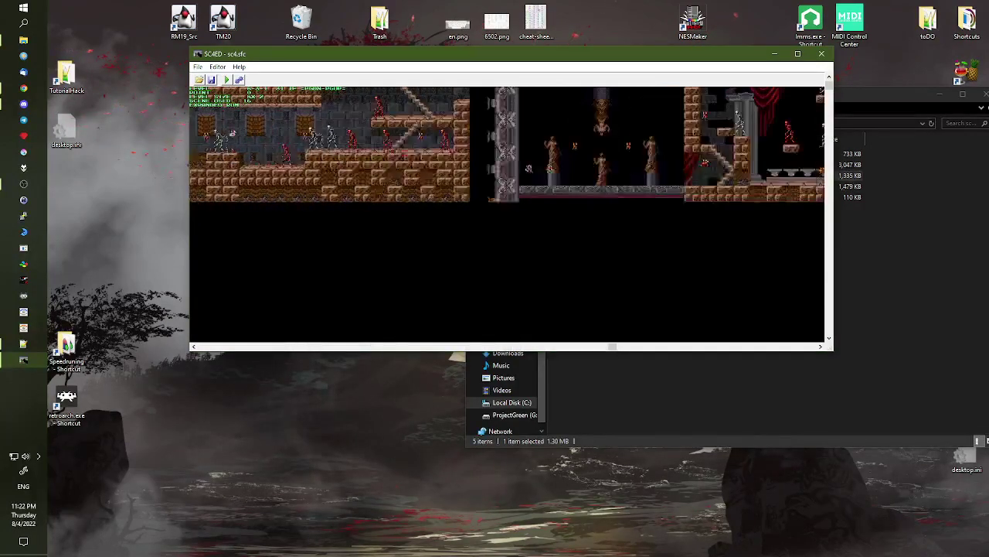
key(Page_Down)
key(Page_Down)
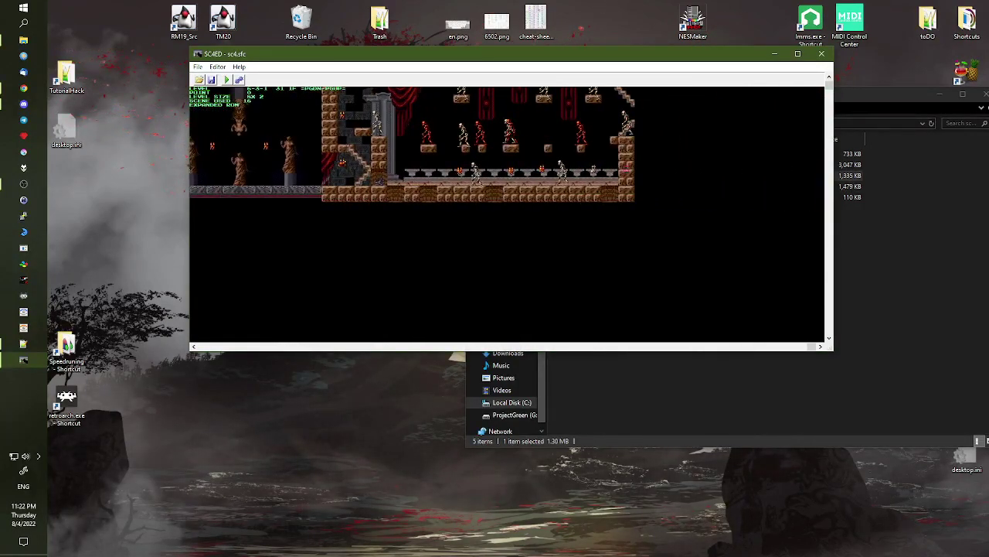
Review the rest of level 6-3-1, and go on to the opening section of level 6-3-2
key(Page_Down)
key(Right)
key(Right)
key(Right)
key(Right)
key(Right)
key(Right)
key(Right)
key(Left)
key(Left)
key(Left)
key(Left)
key(Left)
key(Left)
key(Left)
key(Left)
key(Left)
key(Left)
key(Left)
key(Left)
key(Left)
key(Left)
key(Left)
key(Left)
key(Left)
key(Left)
key(Left)
key(Left)
key(Page_Down)
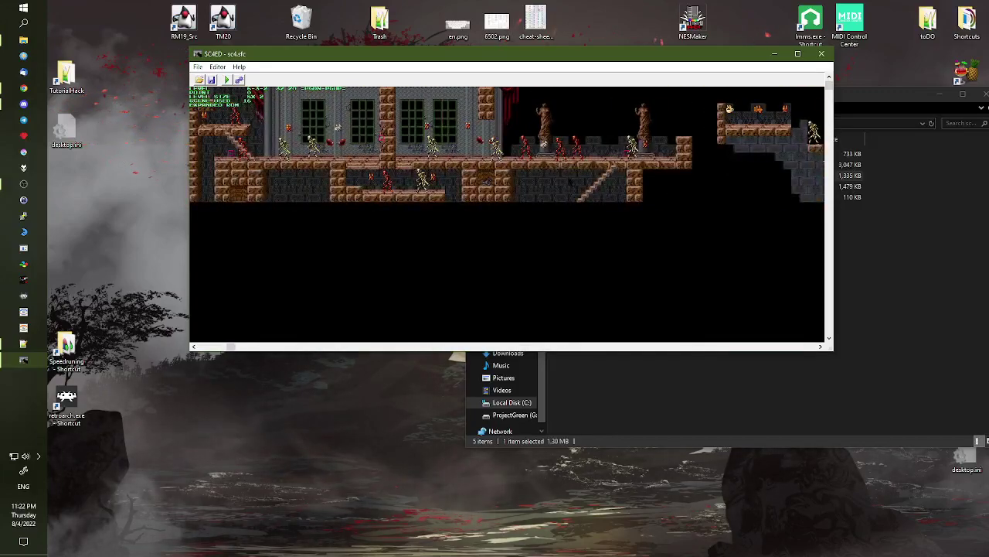
Examine level 6-3-2 from the windowed halls through to its far end
key(Page_Down)
key(Page_Down)
key(Page_Down)
key(Page_Down)
key(Page_Down)
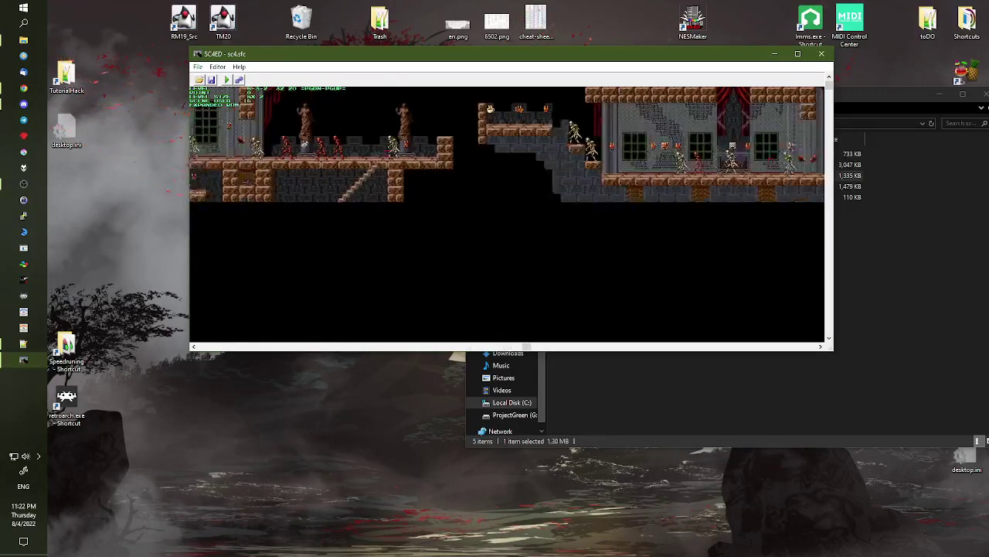
key(Page_Down)
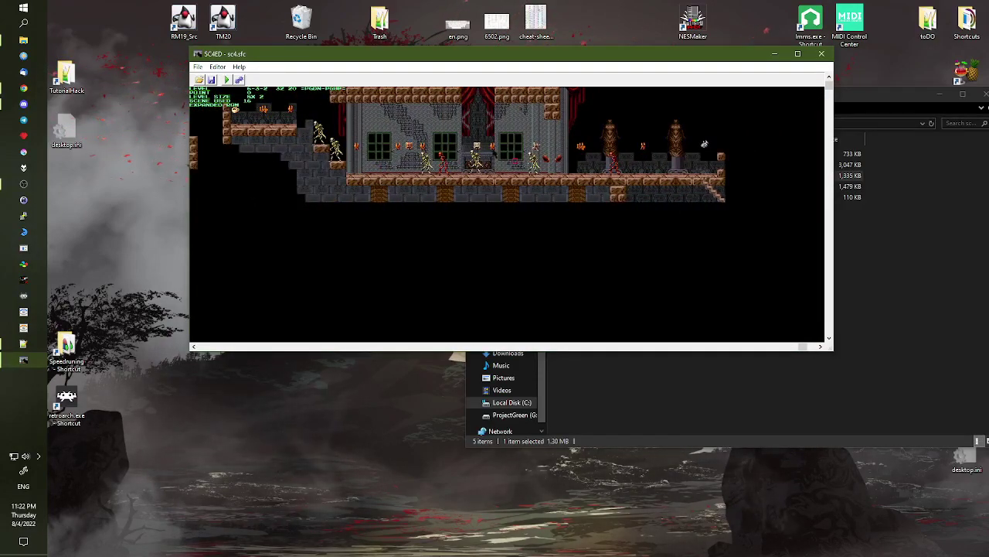
Review the statue terrace and the gap in the middle of level 6-3-2 once more
key(Page_Down)
key(Page_Down)
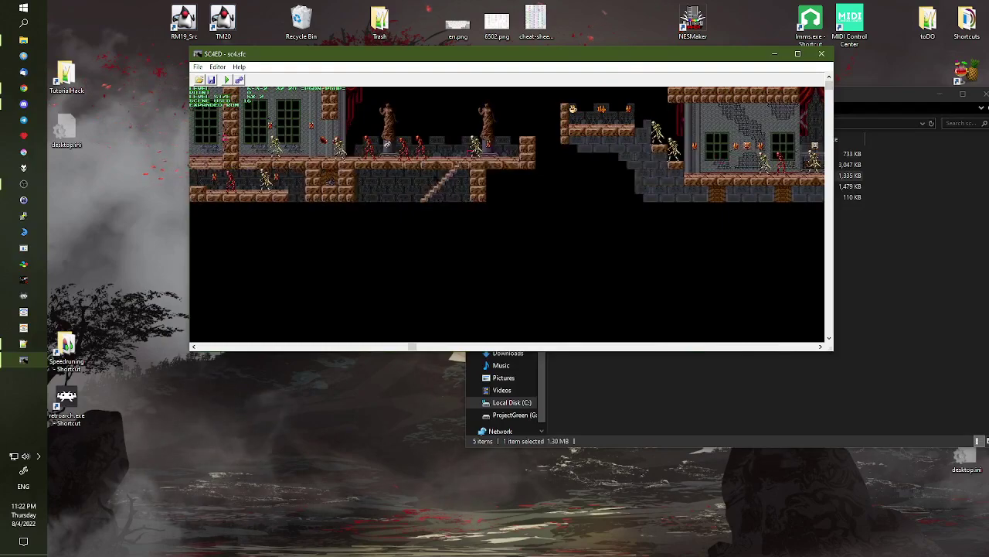
key(Page_Down)
key(Page_Down)
key(Page_Down)
key(Page_Down)
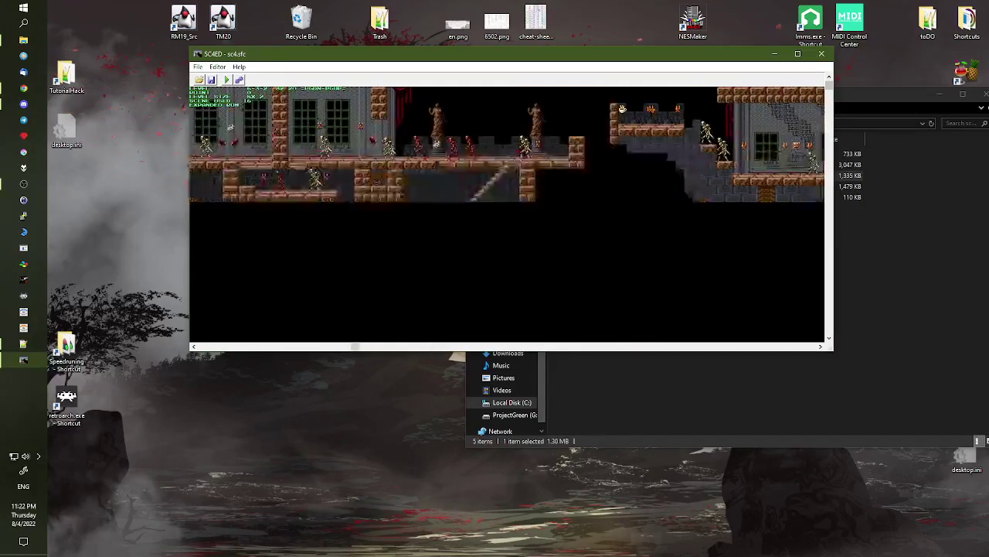
Go on to stage 7 and view the vertical layout of level 7-1-2
key(Page_Down)
key(Page_Down)
key(Page_Down)
key(Page_Down)
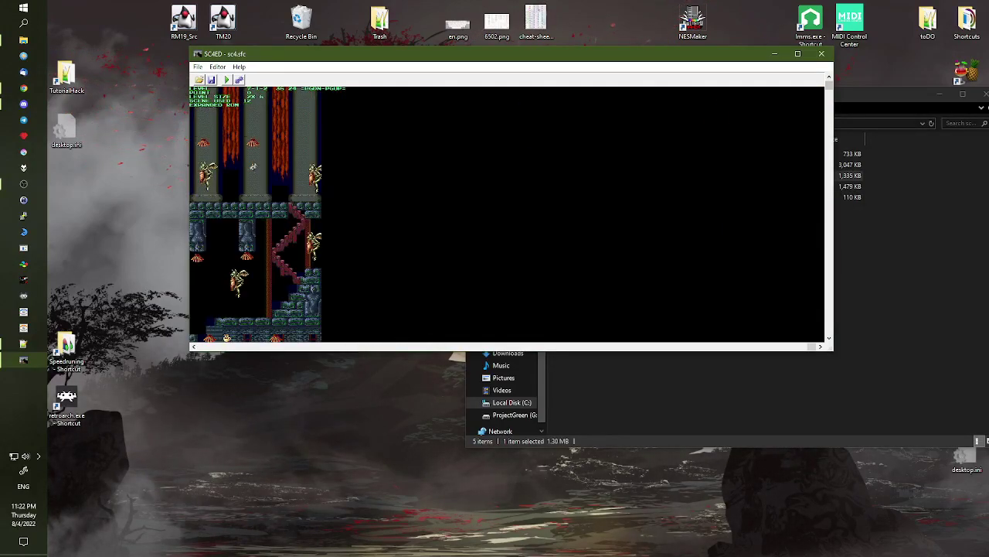
Skip ahead to stage 8 and view the dungeon arches of level 8-1-1
key(Page_Down)
key(Page_Down)
key(Page_Down)
key(Page_Down)
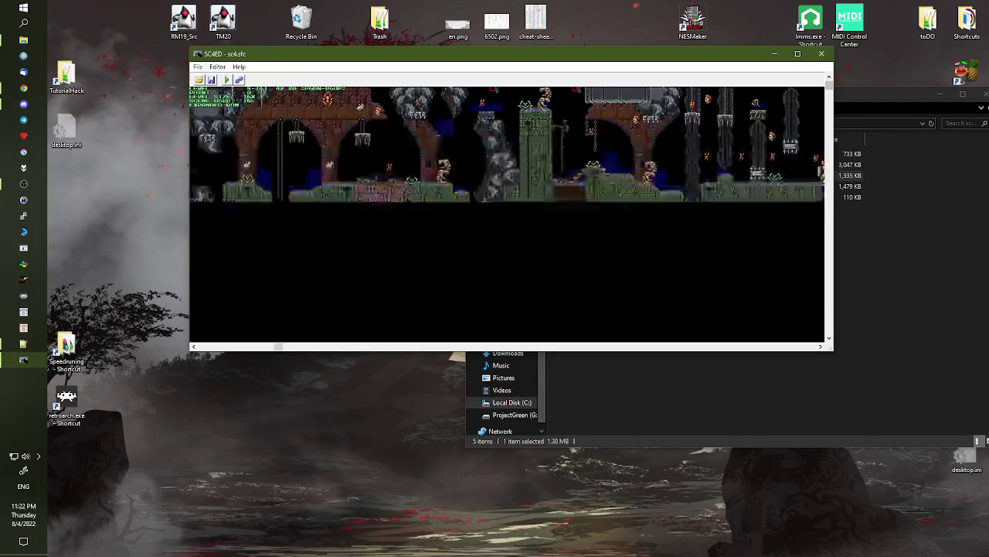
Look over level 8-1-2, revisit the start of level 8-1-1, and return to level 8-1-2
key(Page_Down)
key(Page_Down)
key(Page_Down)
key(Page_Down)
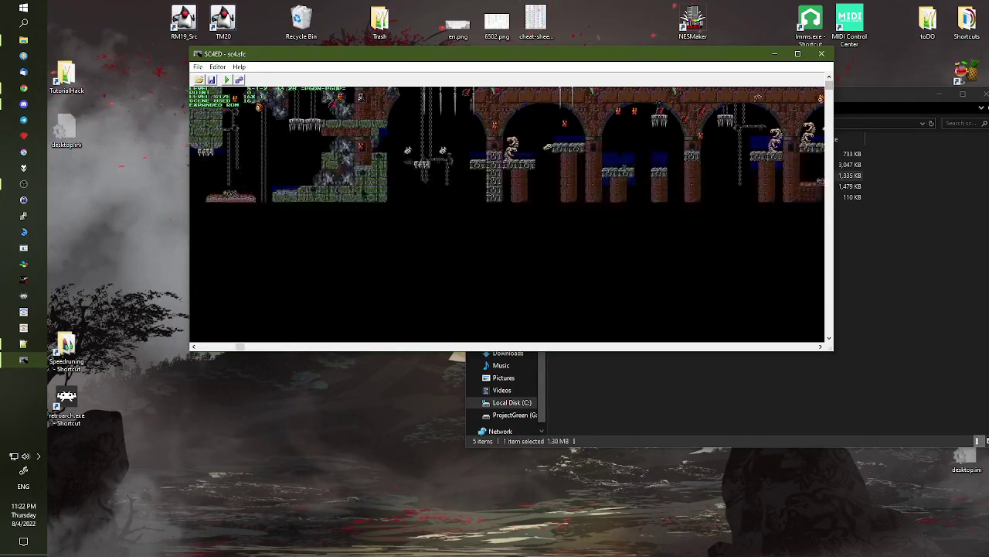
key(Page_Down)
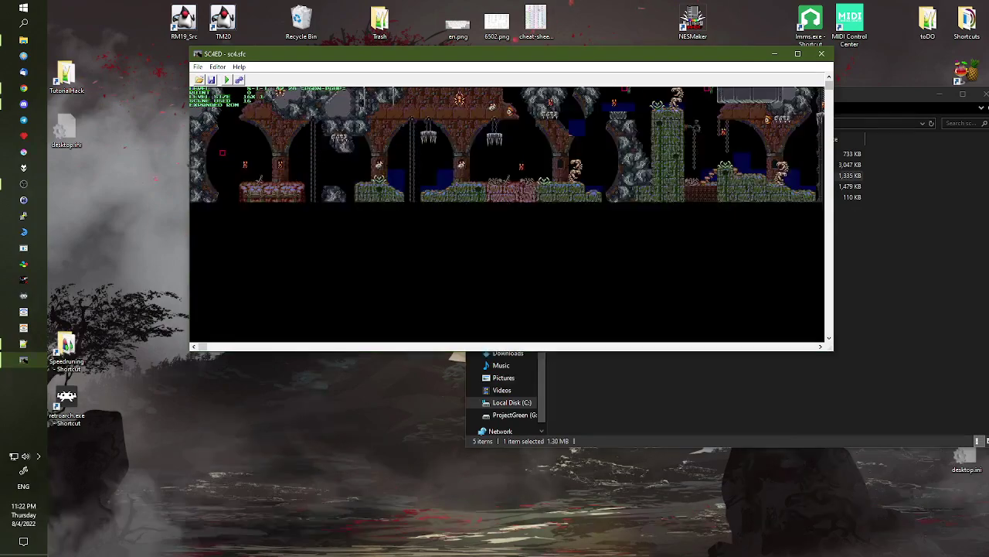
key(Page_Down)
key(Page_Down)
key(Page_Down)
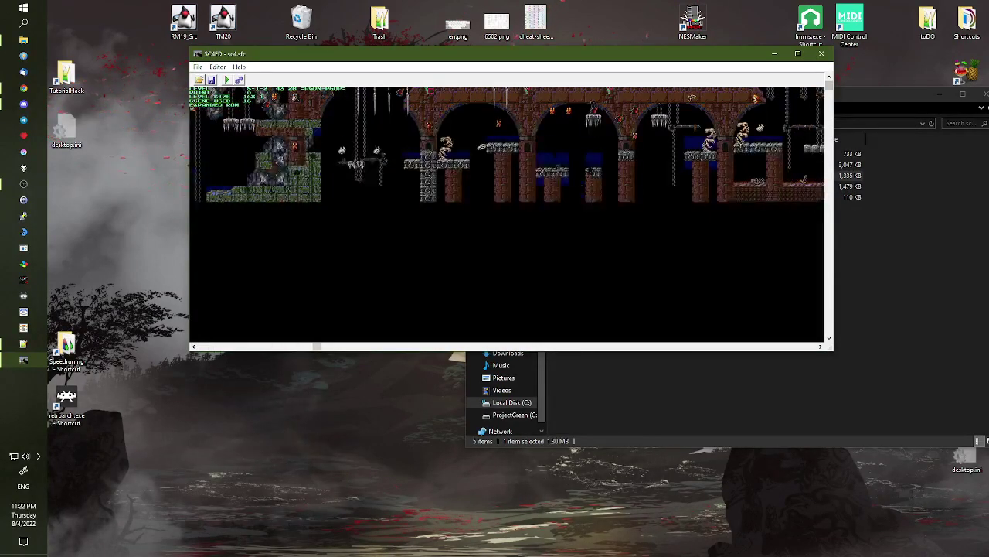
Go on to level 8-2-2 and examine its layout of blue pillars and stone platforms
key(Page_Down)
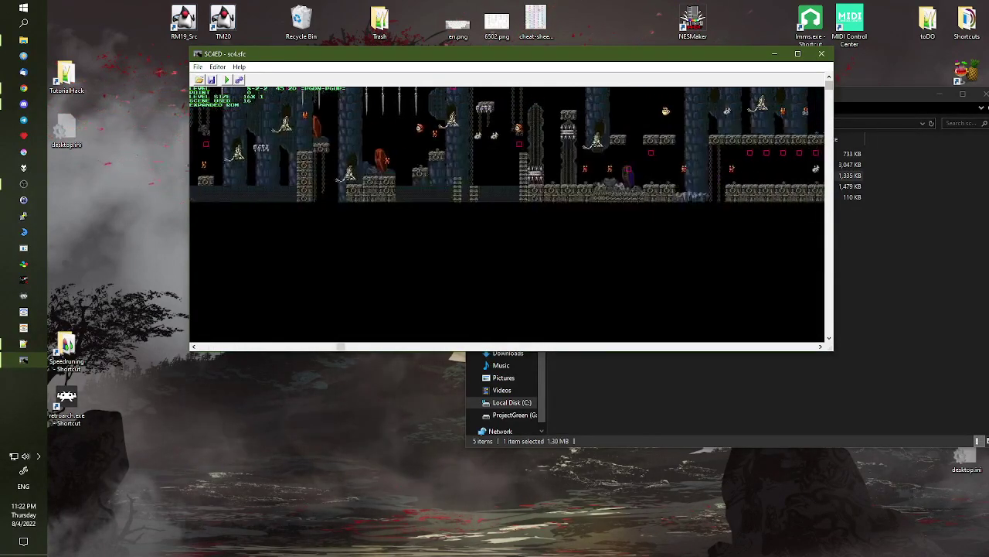
key(Right)
key(Right)
key(Right)
key(Right)
key(Right)
key(Right)
key(Right)
key(Right)
key(Right)
Go on to stage 9 and look over levels 9-1-1 and 9-1-2
key(Page_Down)
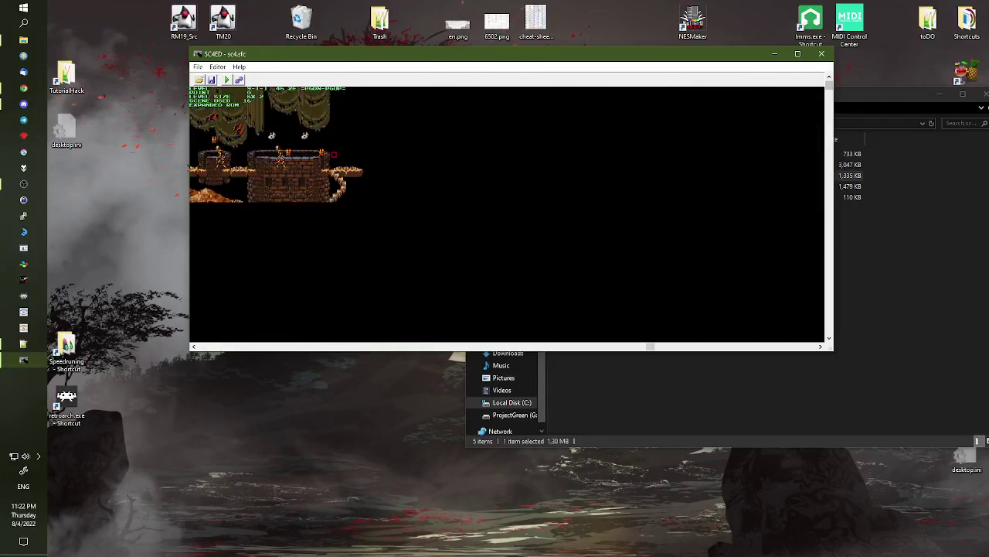
key(Page_Down)
key(Page_Down)
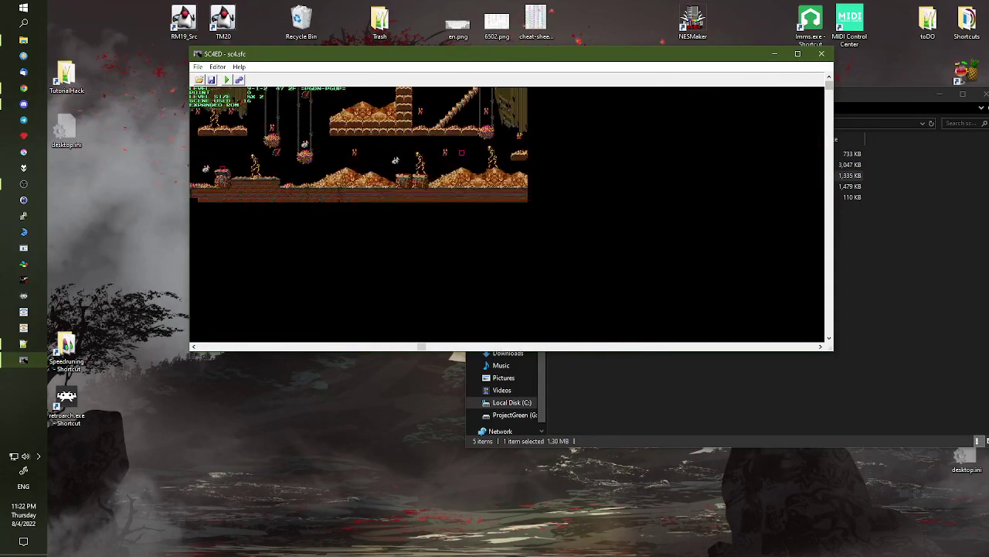
Go on to level 9-1-3 and view its opening section of brick columns and gold heaps
key(Right)
key(Right)
key(Right)
key(Right)
key(Right)
key(Right)
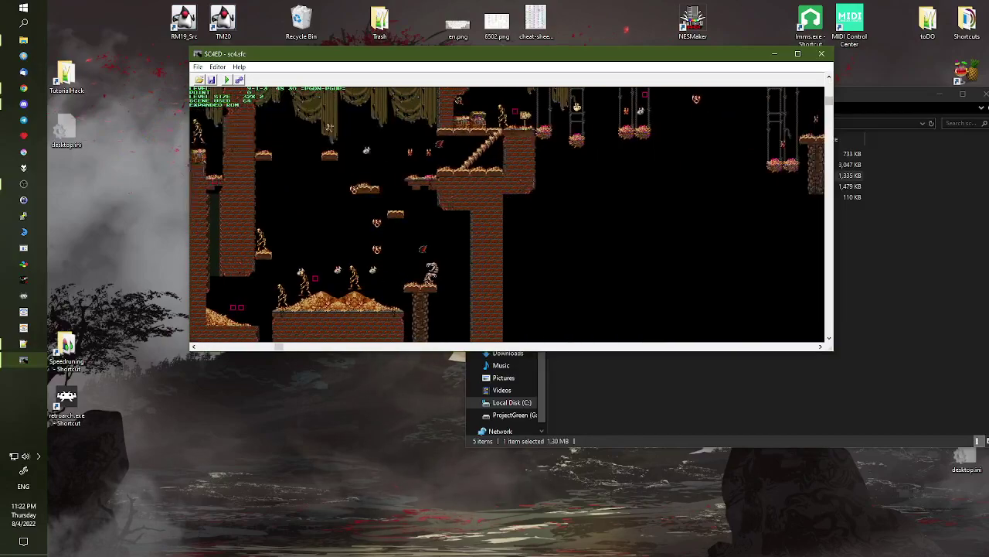
Inspect the hanging platforms and tall brick towers in level 9-1-3
key(Left)
key(Left)
key(Left)
key(Left)
key(Left)
key(Left)
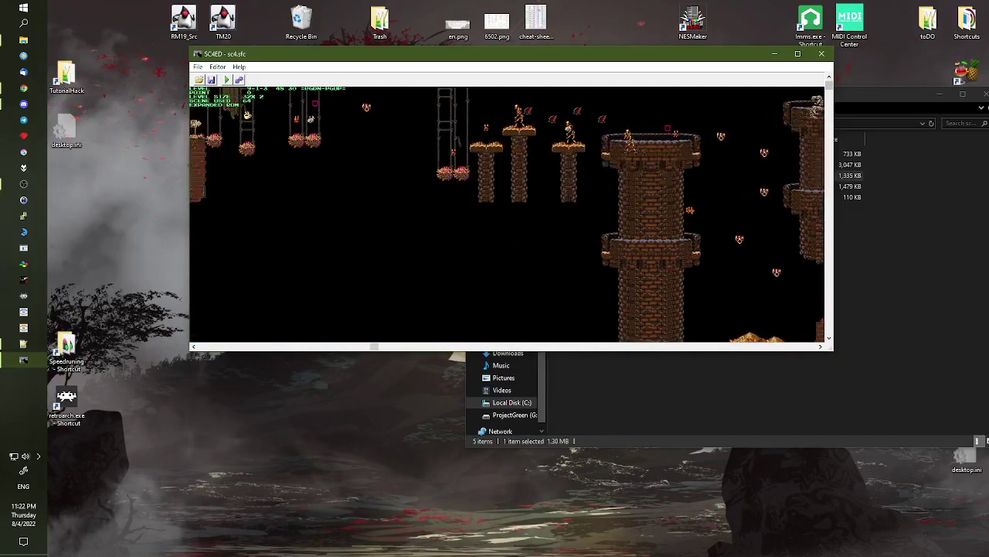
Follow level 9-1-3 onward past the suspended treasure platforms to the large brick structure
key(Right)
key(Right)
key(Right)
key(Right)
key(Right)
key(Right)
key(Right)
key(Right)
key(Right)
key(Right)
key(Right)
key(Right)
key(Right)
key(Right)
key(Right)
key(Right)
key(Right)
key(Right)
key(Right)
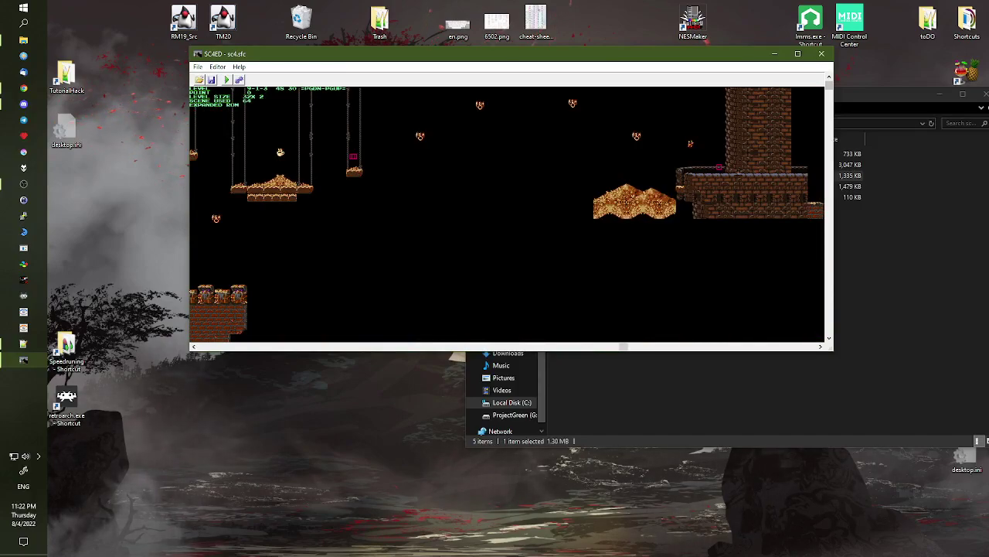
Look back over level 9-1-3 toward its opening section
key(Left)
key(Left)
key(Left)
key(Left)
key(Left)
key(Left)
key(Left)
key(Left)
key(Left)
key(Left)
key(Down)
key(Down)
Leave level 9-1-3 and go on to level 9-2-1
key(Page_Up)
key(Left)
key(Left)
key(Left)
key(Left)
key(Left)
key(Left)
key(Left)
key(Left)
key(Left)
key(Left)
key(Up)
key(Page_Down)
key(Page_Down)
key(Page_Down)
key(Page_Down)
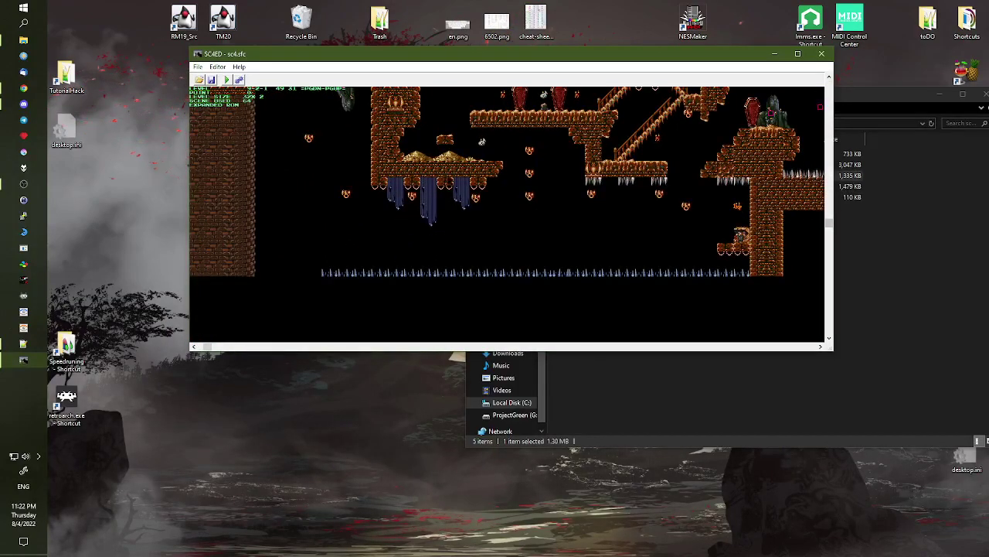
View the opening section of level 9-2-1, from the brick tower and coffin platforms down to the spike floor
key(Right)
key(Right)
key(Right)
key(Up)
key(Up)
key(Up)
key(Up)
key(Up)
key(Up)
key(Up)
key(Up)
key(Left)
key(Left)
key(Left)
key(Left)
key(Left)
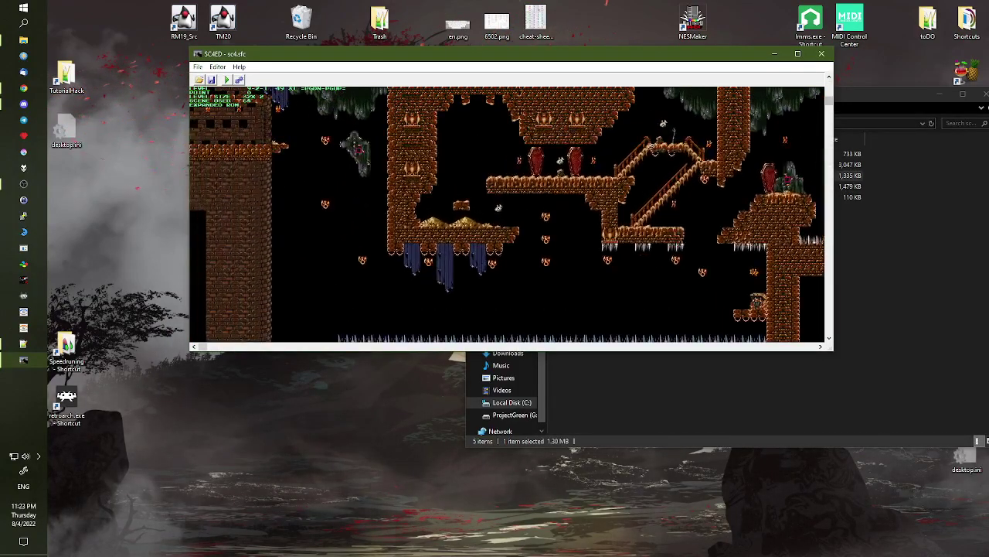
key(Down)
key(Right)
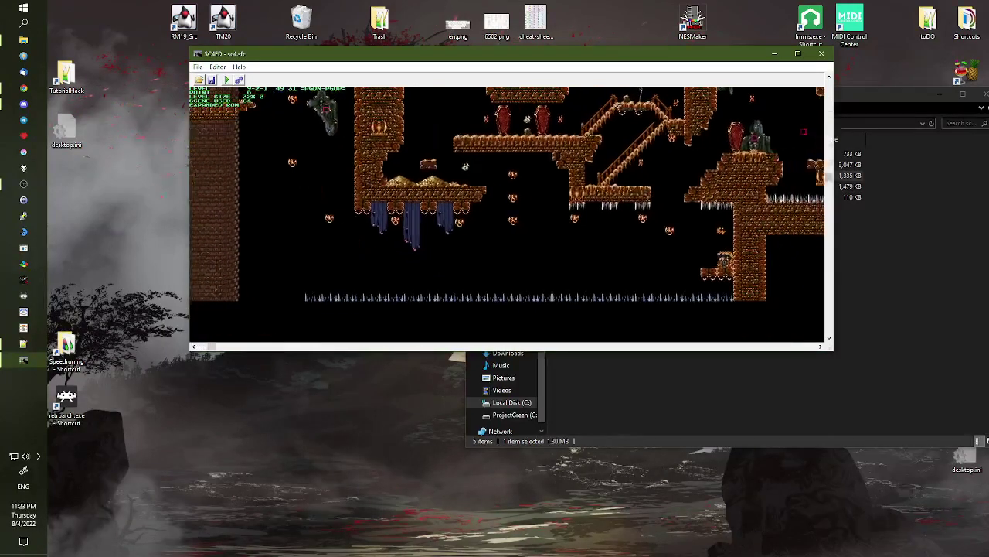
Inspect the stairs, coffin ledge and spiked passage farther along in level 9-2-1
key(Up)
key(Up)
key(Up)
key(Up)
key(Up)
key(Right)
key(Right)
key(Right)
key(Right)
key(Right)
key(Right)
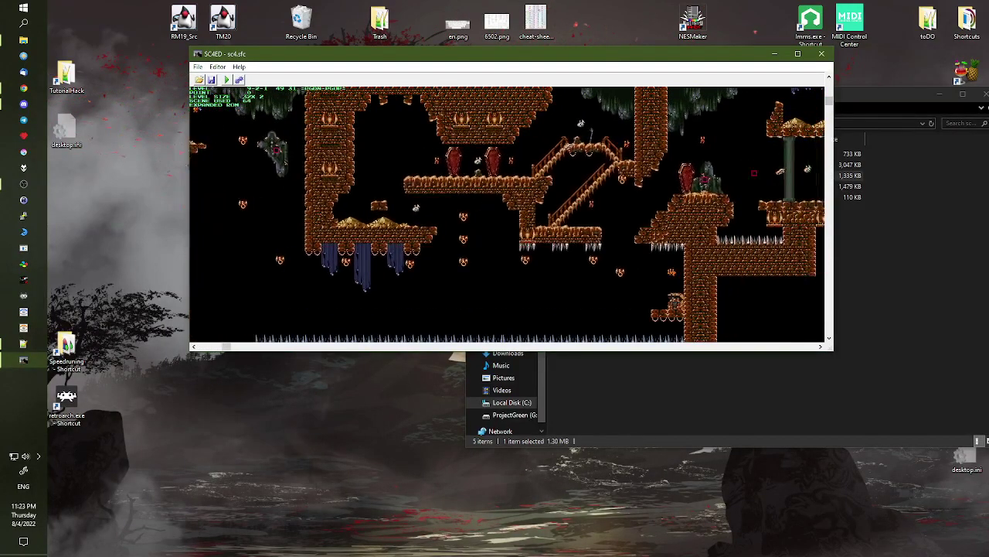
Return to the start of level 9-2-1 and examine the gap and spike floor beside the brick tower
key(Left)
key(Left)
key(Left)
key(Left)
key(Left)
key(Left)
key(Left)
key(Left)
key(Left)
key(Left)
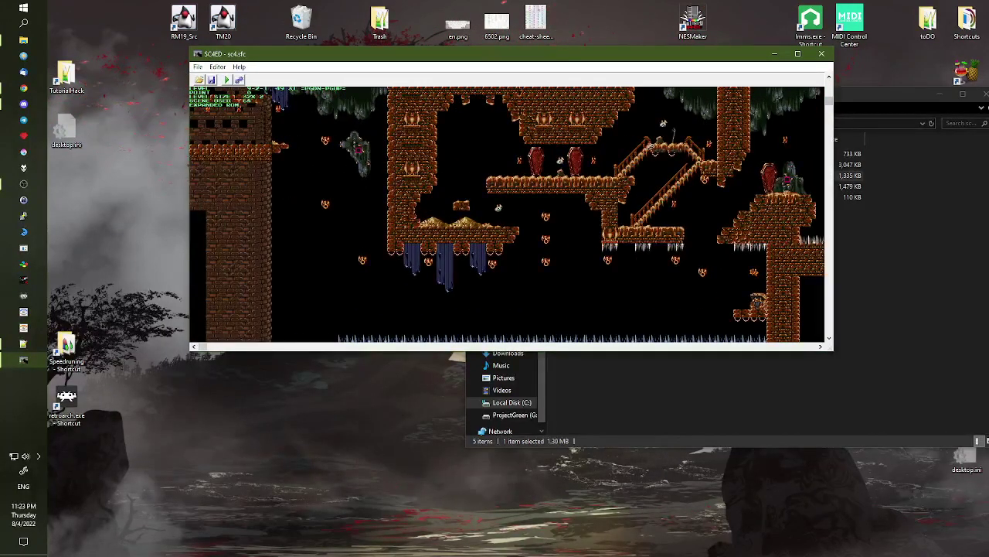
key(Down)
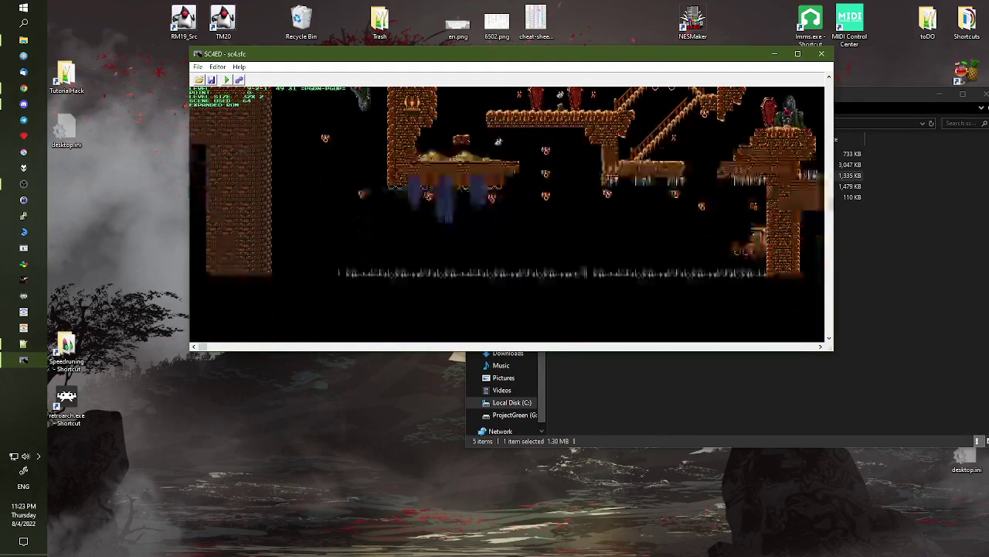
key(Up)
key(Up)
key(Down)
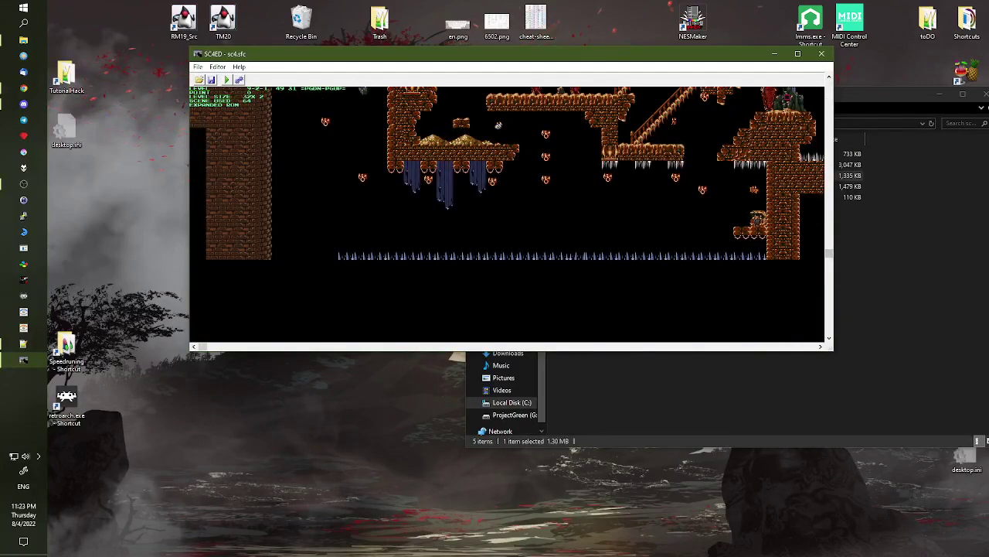
key(Up)
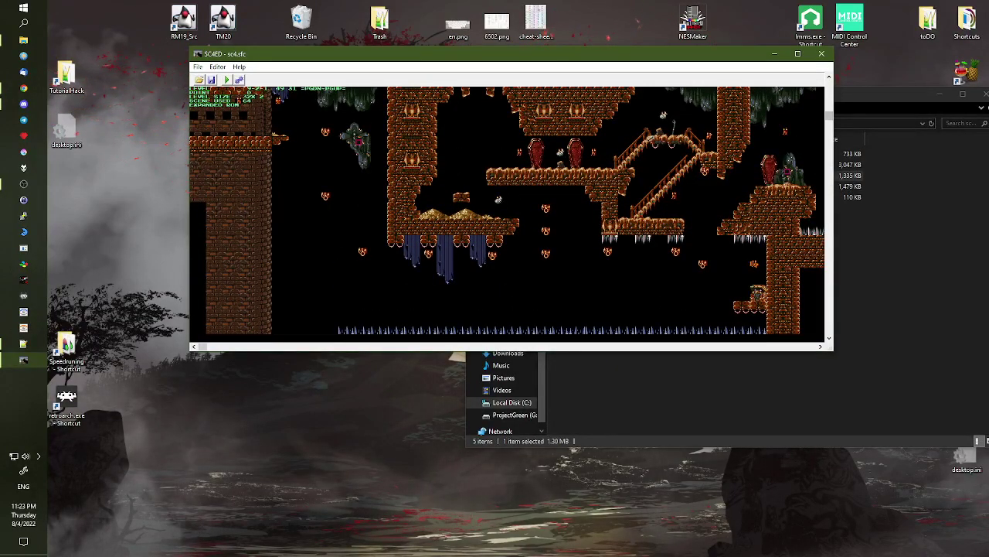
Check level 9-1-3 against level 9-2-1, and go on to level 9-2-2
key(Page_Down)
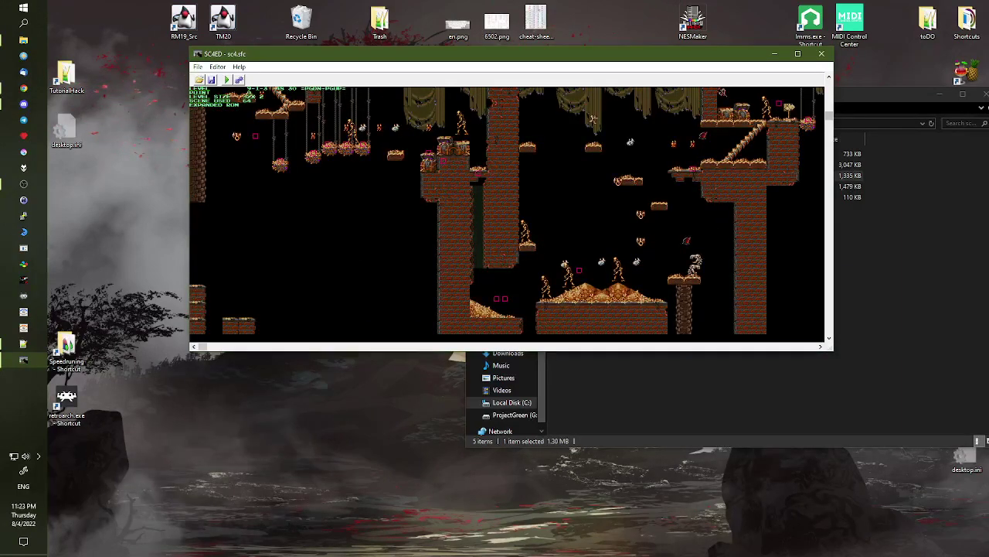
key(Page_Down)
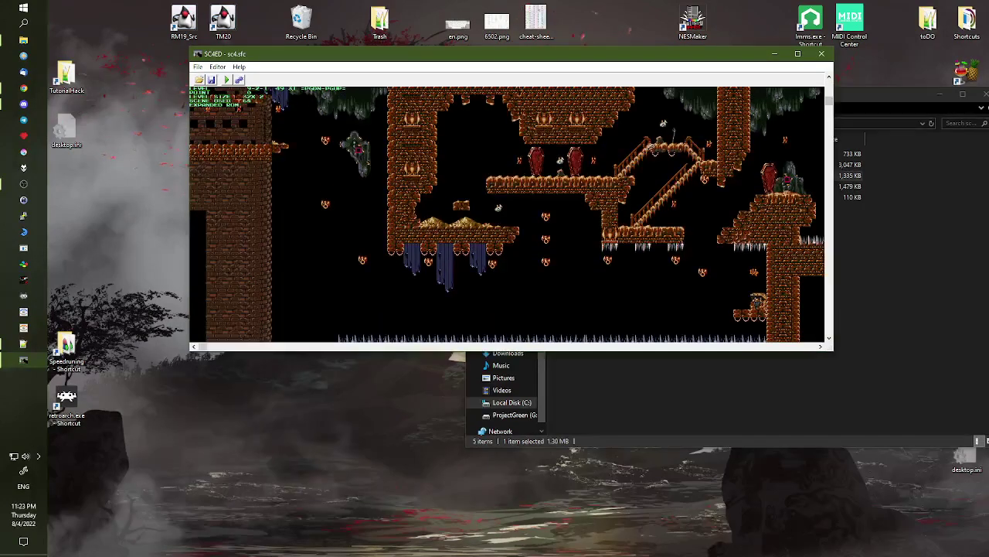
key(Page_Down)
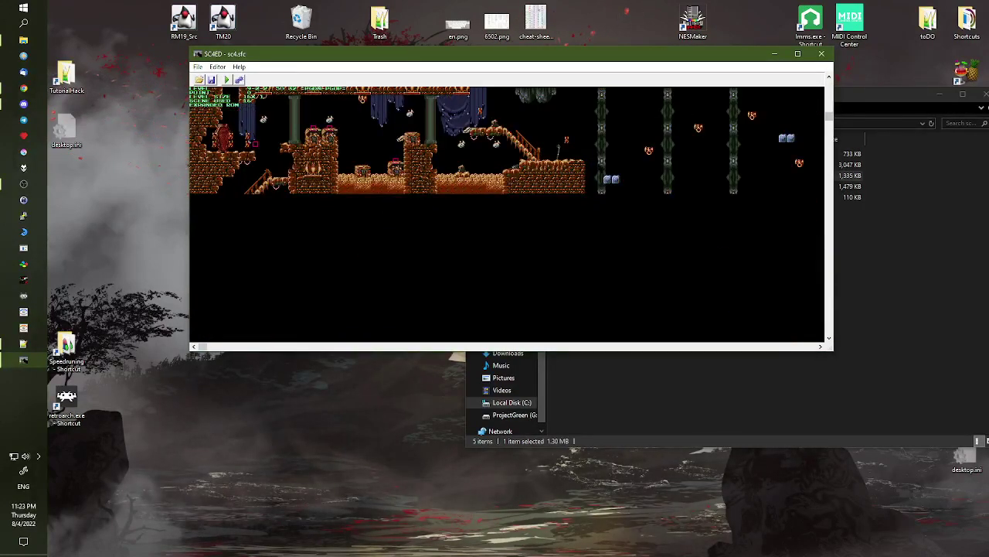
Go through the following levels to reach level A-1-3 with its large gear wheels
key(Page_Down)
key(Page_Down)
key(Page_Down)
key(Page_Down)
key(Page_Down)
key(Page_Down)
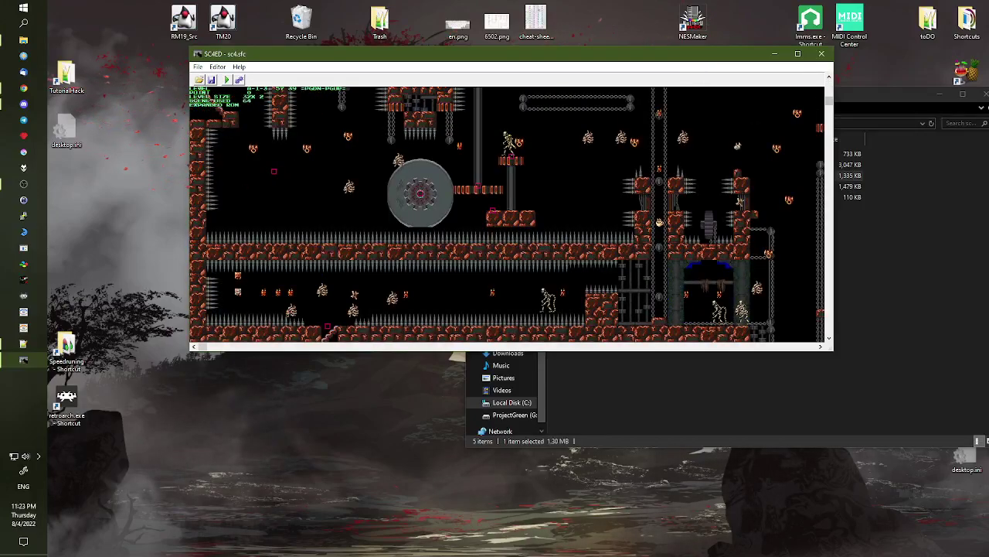
key(Page_Down)
key(Page_Down)
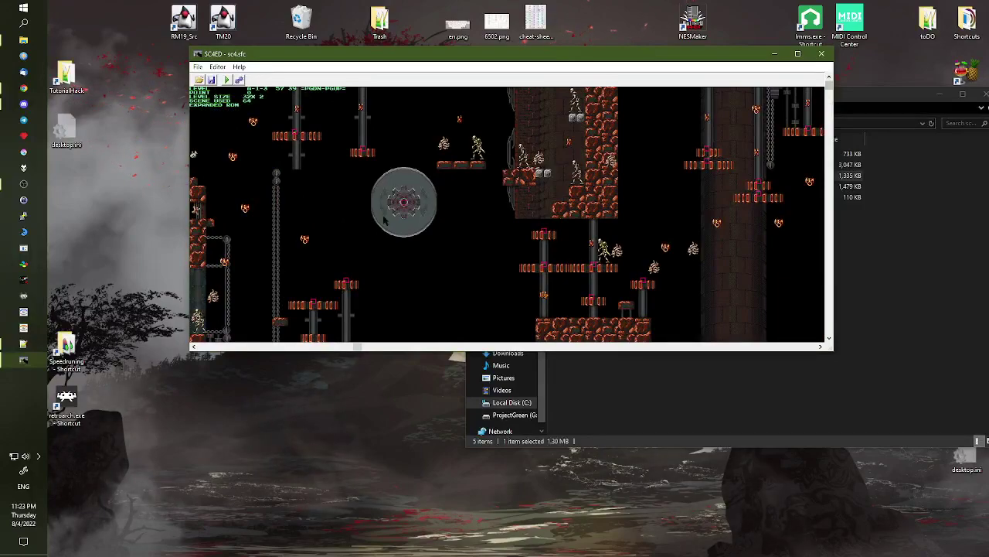
Examine the opening section of level A-1-3 with its gear wheel and spiked corridors
key(Page_Down)
key(Left)
key(Left)
key(Left)
key(Left)
key(Left)
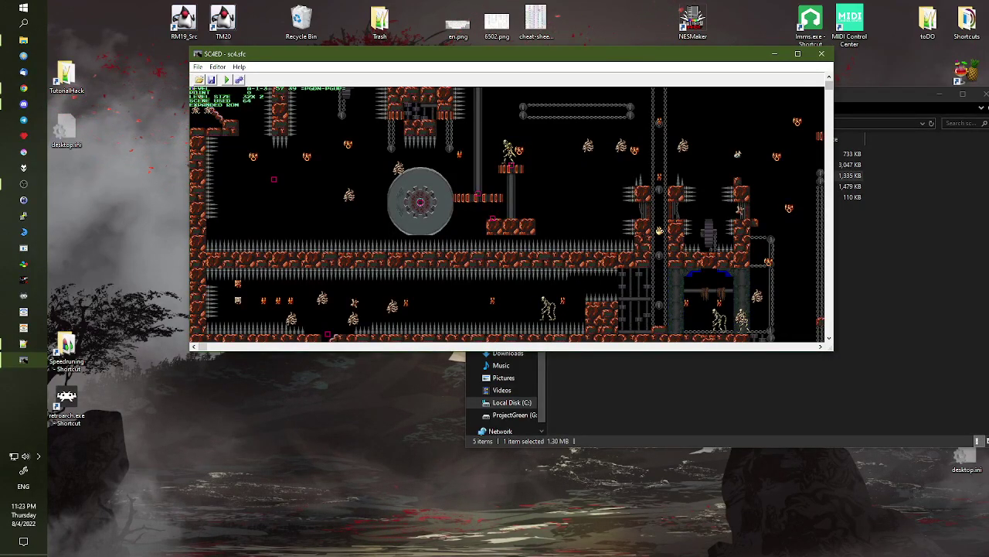
key(Right)
key(Right)
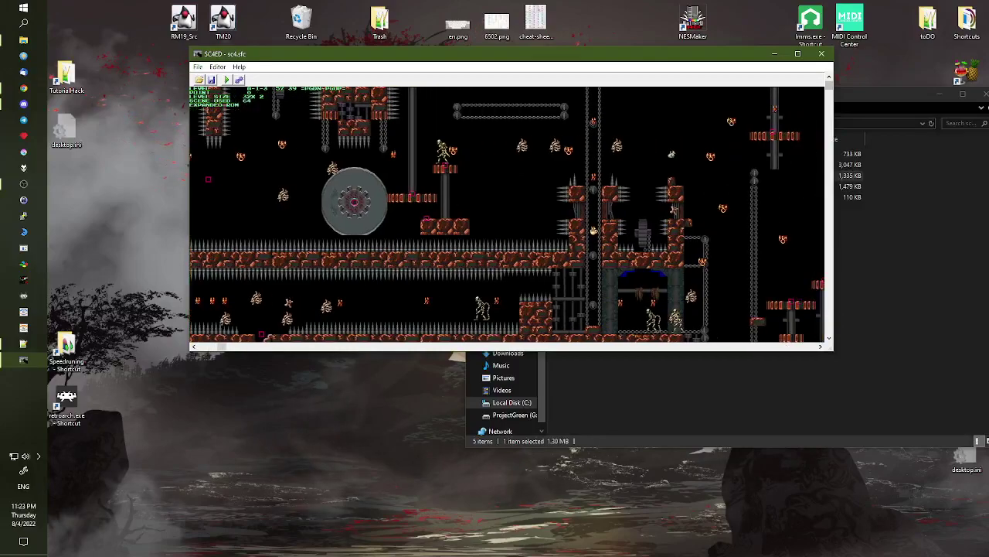
key(Left)
key(Left)
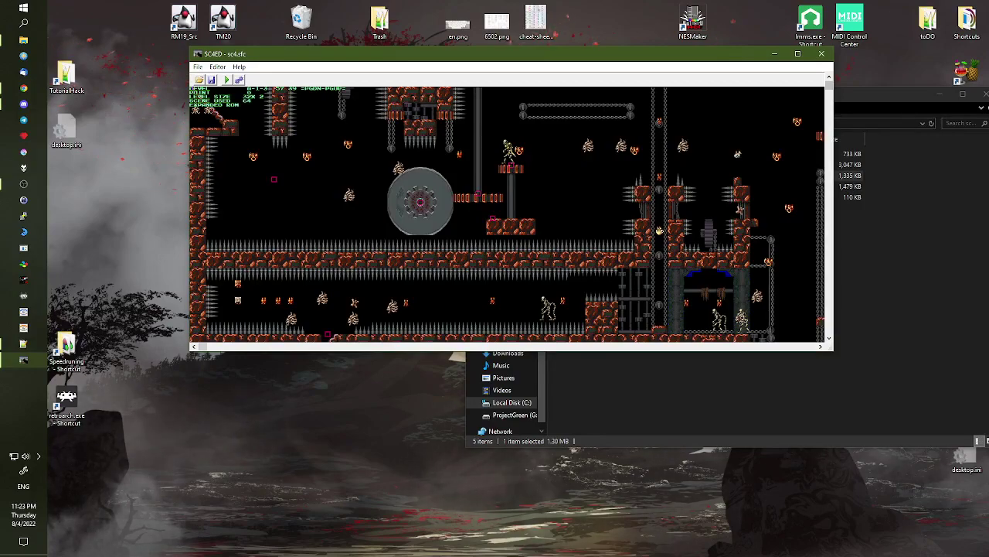
Follow level A-1-3 past the spiked pillars and hanging chains to the second gear wheel
key(Right)
key(Right)
key(Right)
key(Right)
key(Right)
key(Right)
key(Right)
key(Right)
key(Right)
key(Right)
key(Right)
key(Right)
key(Right)
key(Right)
key(Right)
key(Right)
key(Right)
key(Right)
key(Right)
key(Right)
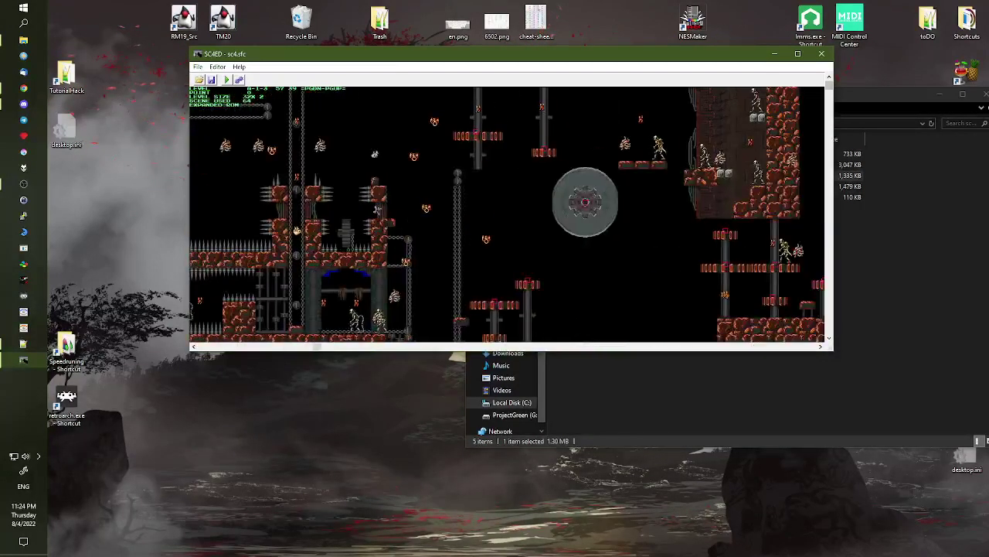
View the later part of level A-1-3, with its round brick towers and narrow platforms
scroll(507, 214, right, 3)
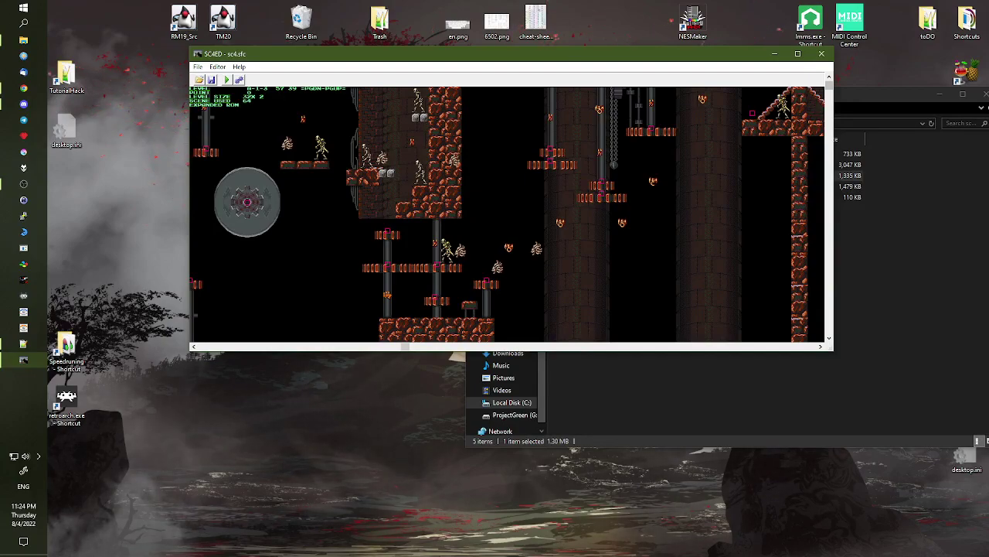
middle_drag(324, 217, 370, 216)
middle_drag(726, 205, 324, 206)
middle_drag(618, 205, 439, 213)
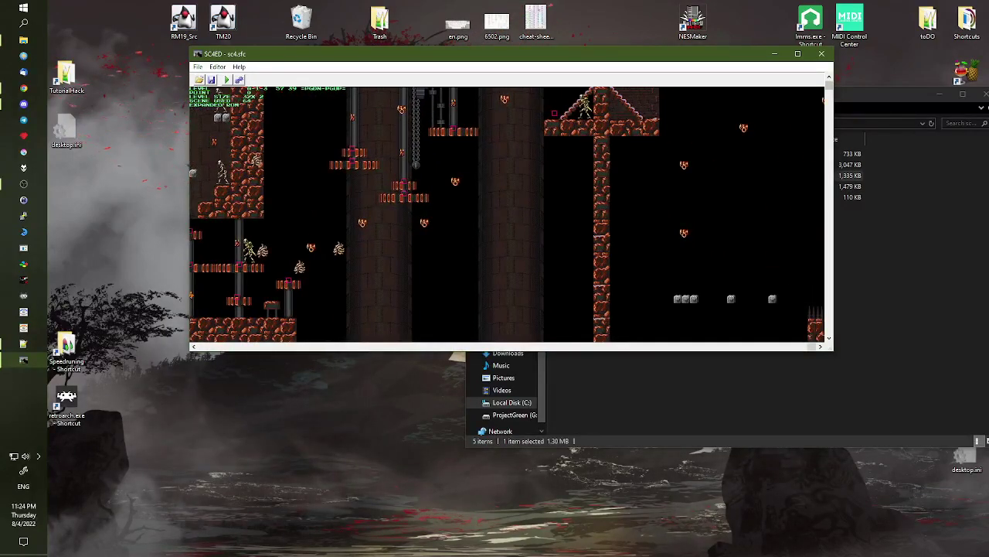
Open the tall vertical level after A-1-3 and look down its shaft of spiked blocks and chains
key(Page_Up)
middle_drag(325, 224, 461, 212)
middle_drag(462, 309, 461, 116)
key(Down)
key(Down)
key(Down)
key(Down)
key(Down)
key(Down)
key(Down)
key(Down)
key(Down)
key(Down)
key(Down)
key(Down)
key(Down)
key(Down)
key(Down)
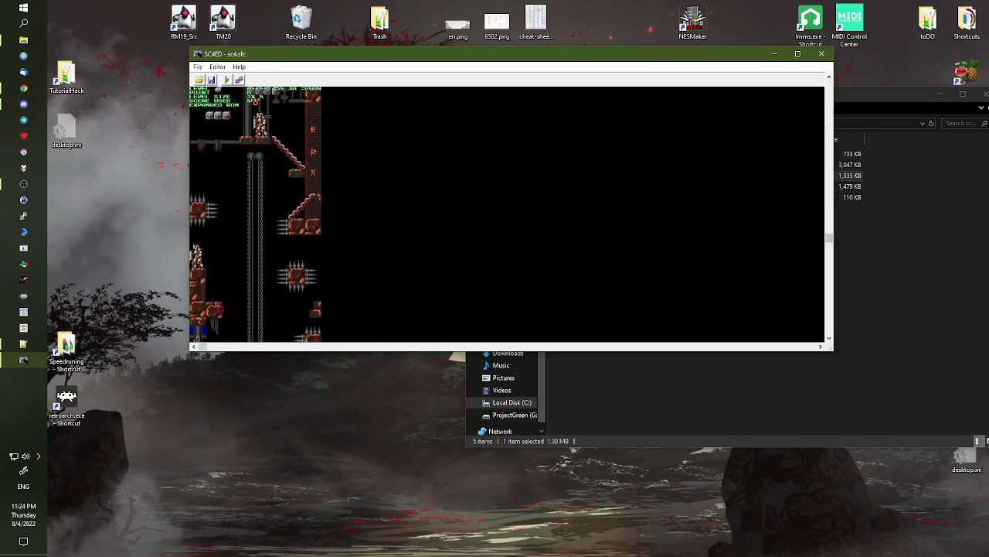
Go on to level A-2-1 and view its stone ruins and lower skeleton platforms
key(Page_Down)
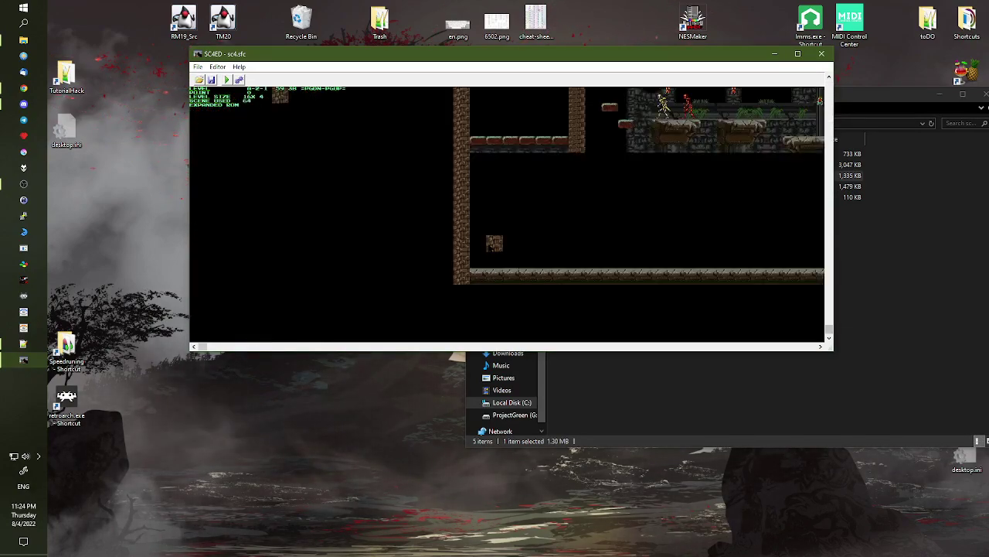
middle_drag(541, 216, 368, 208)
key(Up)
key(Up)
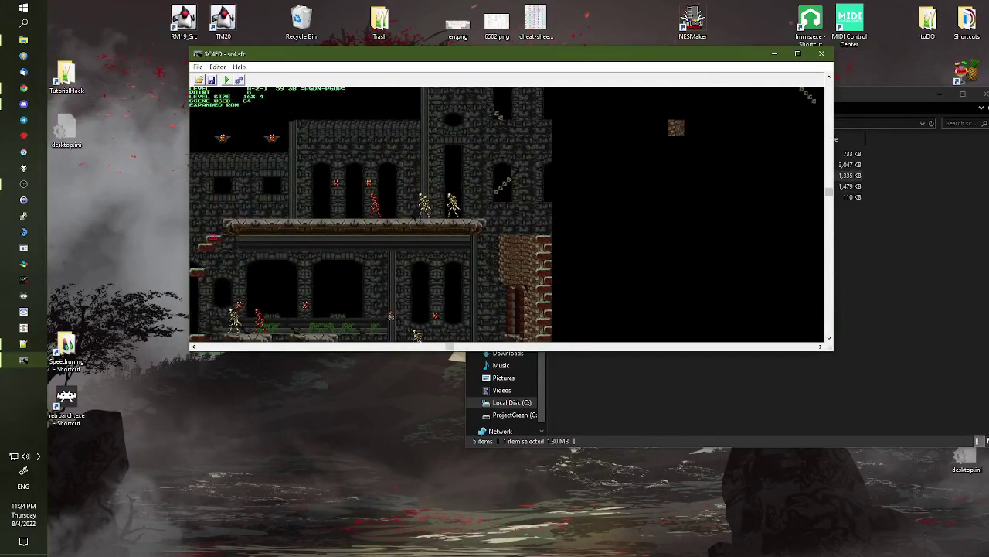
key(Left)
key(Down)
key(Down)
key(Down)
key(Left)
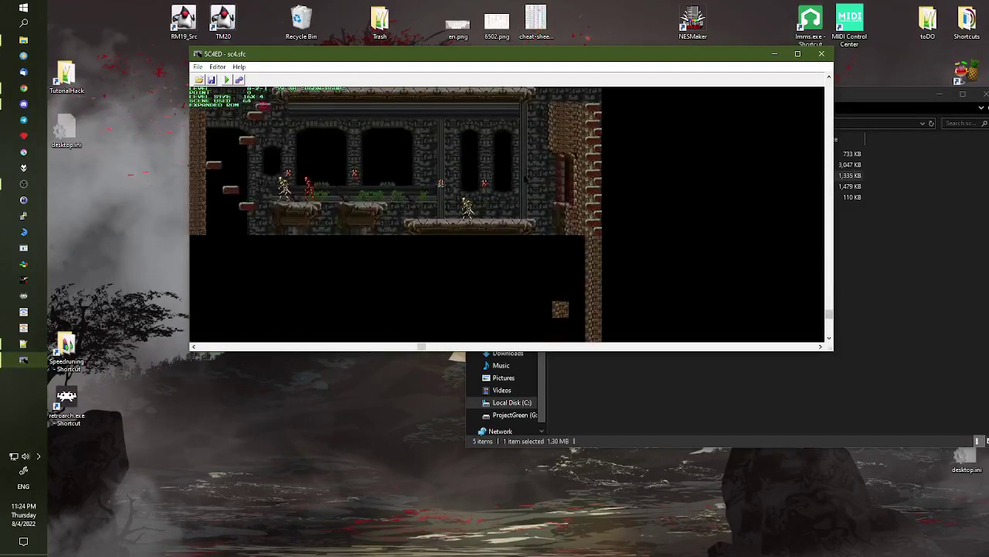
Inspect the upper ledge and arched windows of the stone building in level A-2-1
key(Up)
key(Up)
key(Up)
key(Up)
key(Up)
key(Left)
key(Left)
key(Left)
key(Left)
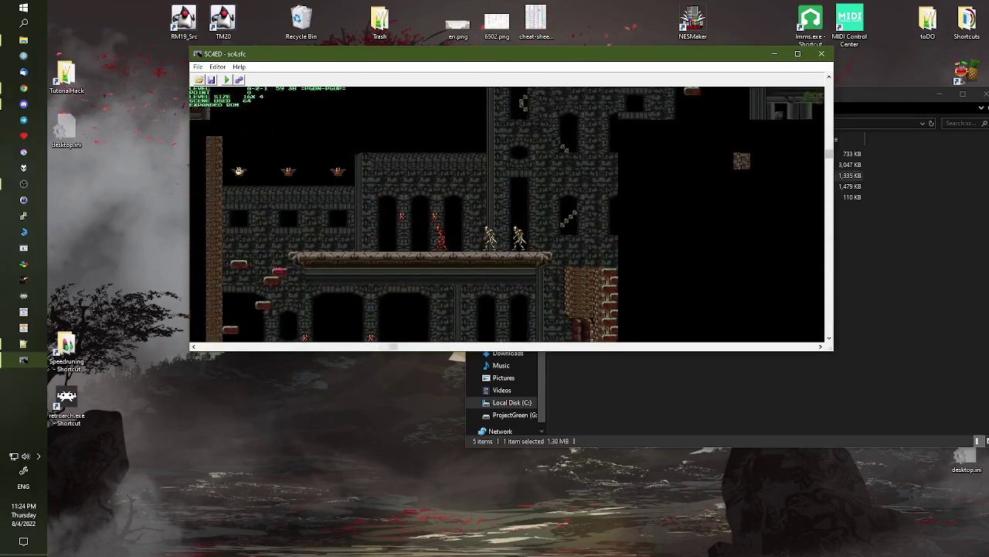
View the battlements of the stone tower in level A-2-1 and the clock-like columned structure after it
key(Right)
key(Right)
key(Right)
key(Right)
key(Right)
key(Right)
key(Right)
key(Right)
key(Right)
key(Up)
key(Up)
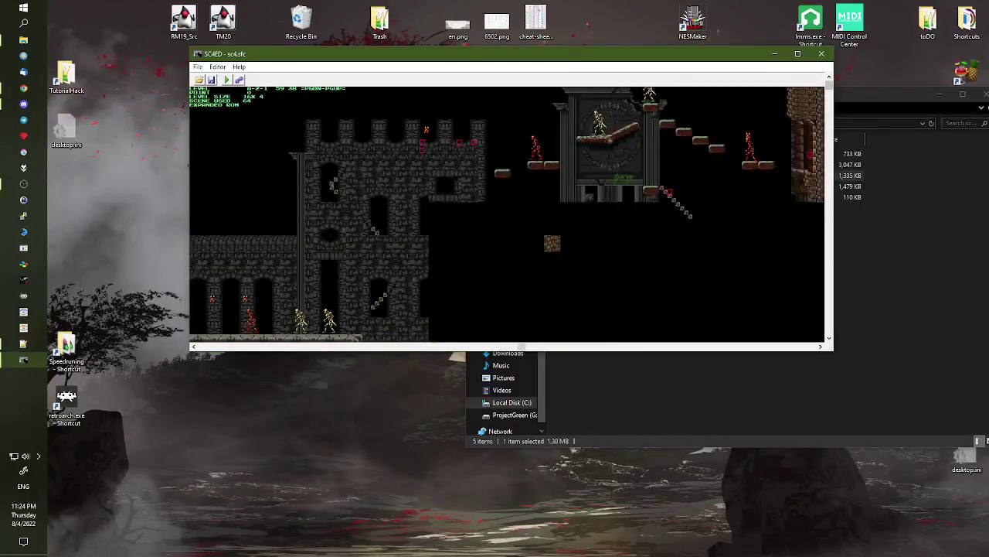
Look over the far end of level A-2-1, with its descending brick platforms and brick pillar
key(Right)
key(Right)
key(Right)
key(Right)
key(Right)
key(Right)
key(Right)
key(Right)
key(Right)
key(Right)
key(Right)
key(Right)
key(Right)
key(Right)
key(Right)
key(Right)
key(Right)
key(Right)
key(Right)
key(Right)
key(Right)
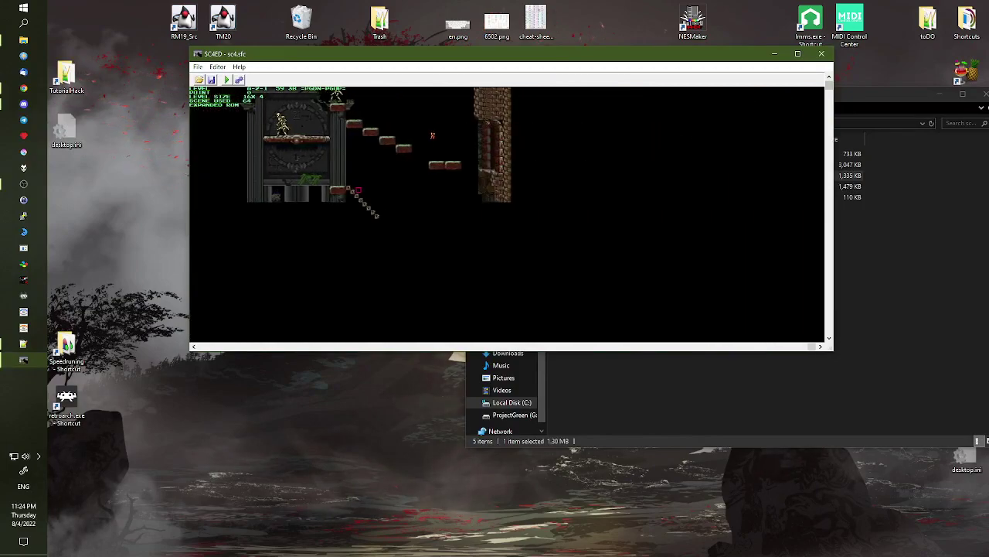
Look back at the floating platforms between the tower and the columned structure, and return to the end of level A-2-1
key(Left)
key(Left)
key(Left)
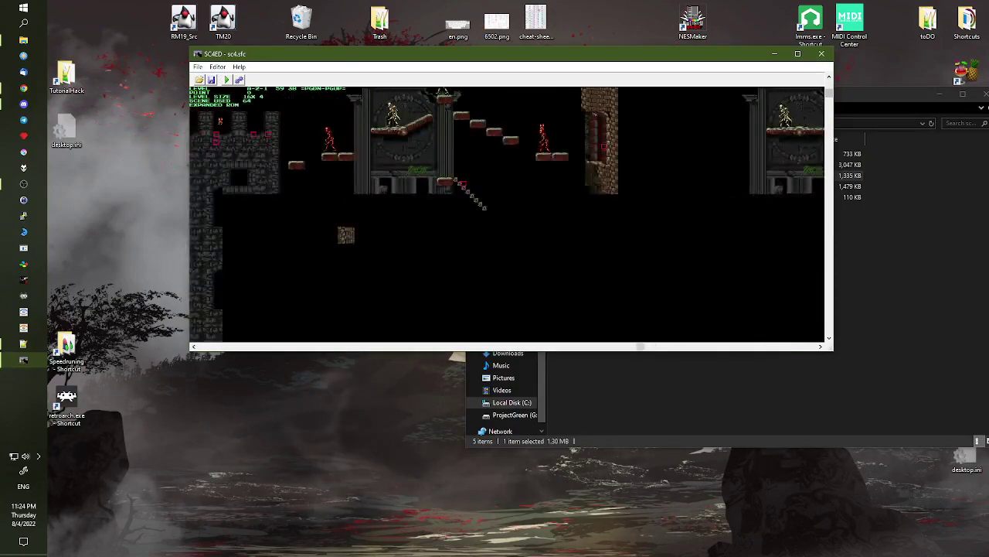
key(Right)
key(Right)
key(Right)
key(Right)
key(Right)
key(Right)
key(Right)
key(Right)
key(Right)
key(Right)
key(Right)
key(Right)
key(Right)
key(Right)
key(Right)
key(Right)
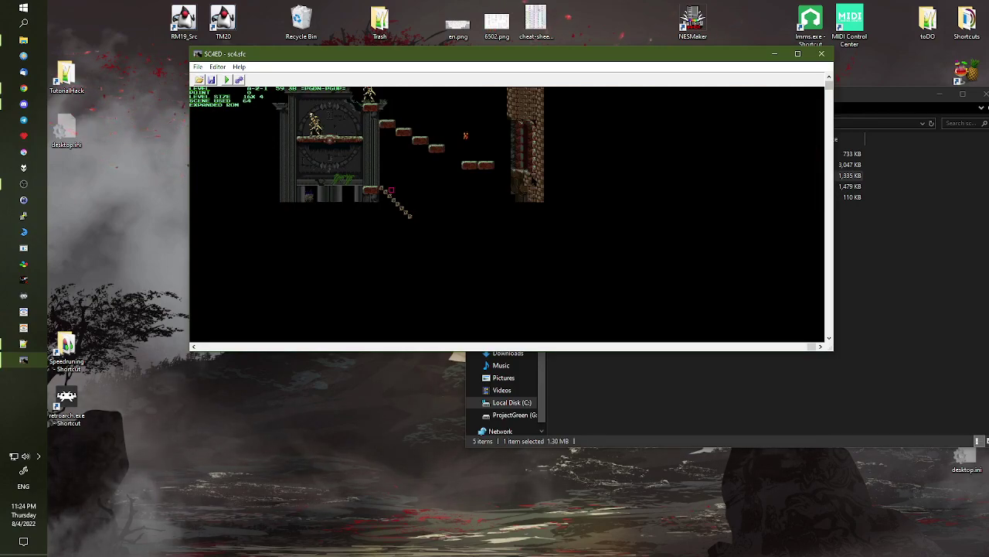
Go through levels B-1-1 and B-1-2 to the end of the latter's rocky floor, and close the level editor
key(Page_Up)
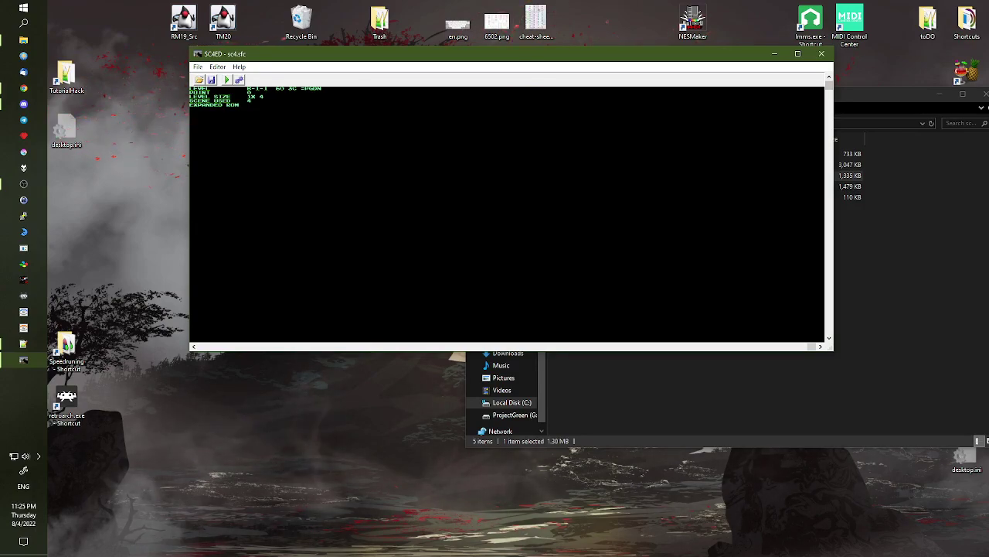
key(Page_Up)
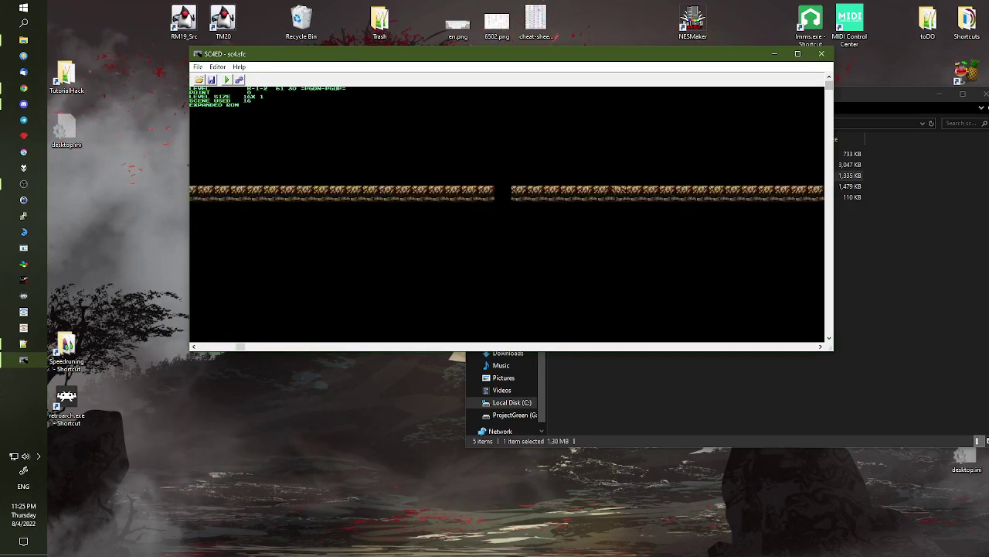
key(Right)
key(Right)
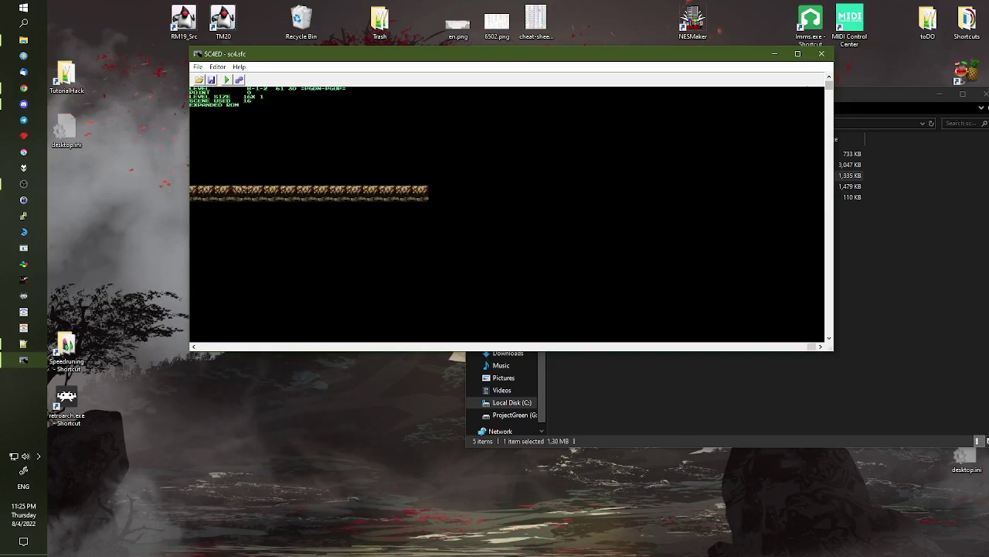
click(821, 53)
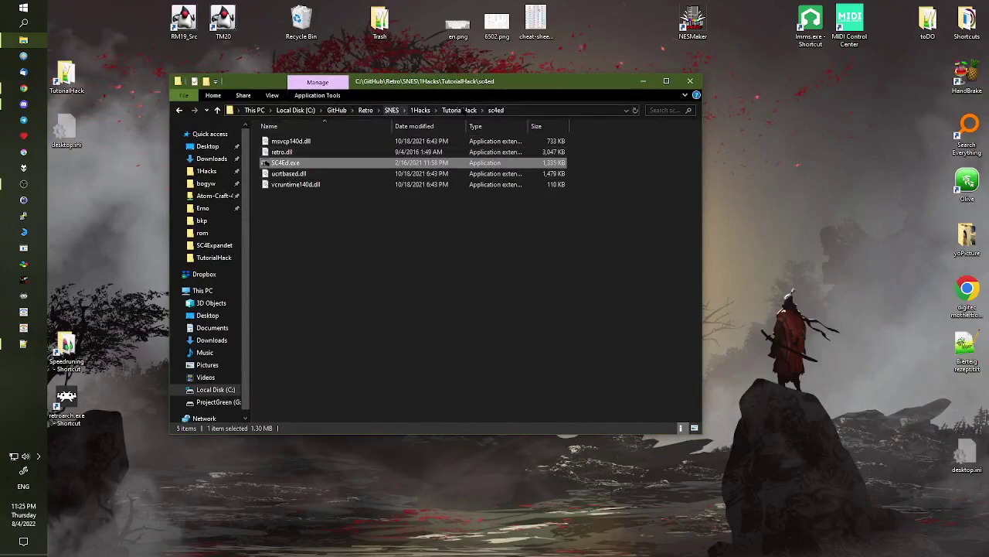
Open the code folder of the Chronicles hack inside 1Hacks and select textEngine.asm
click(395, 112)
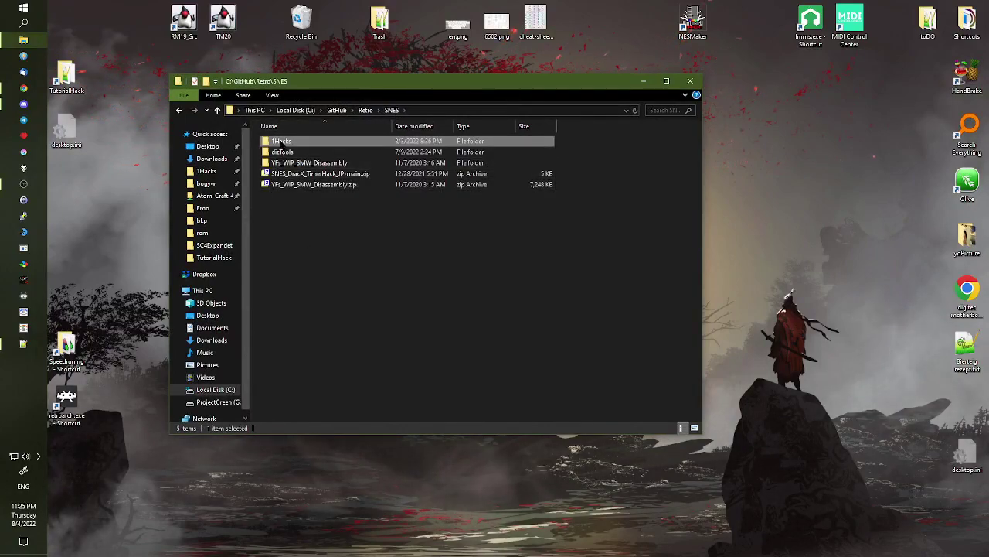
double_click(282, 143)
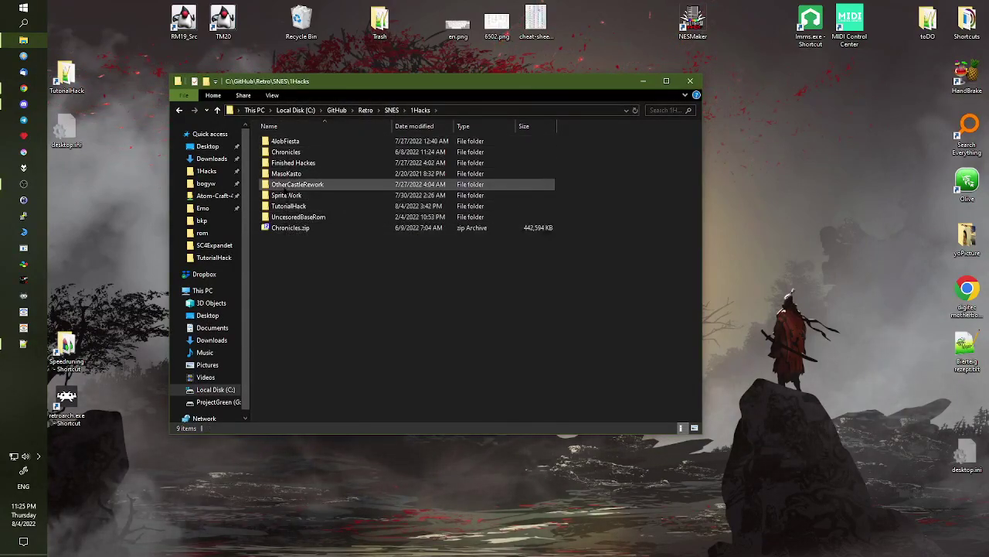
click(292, 153)
double_click(288, 153)
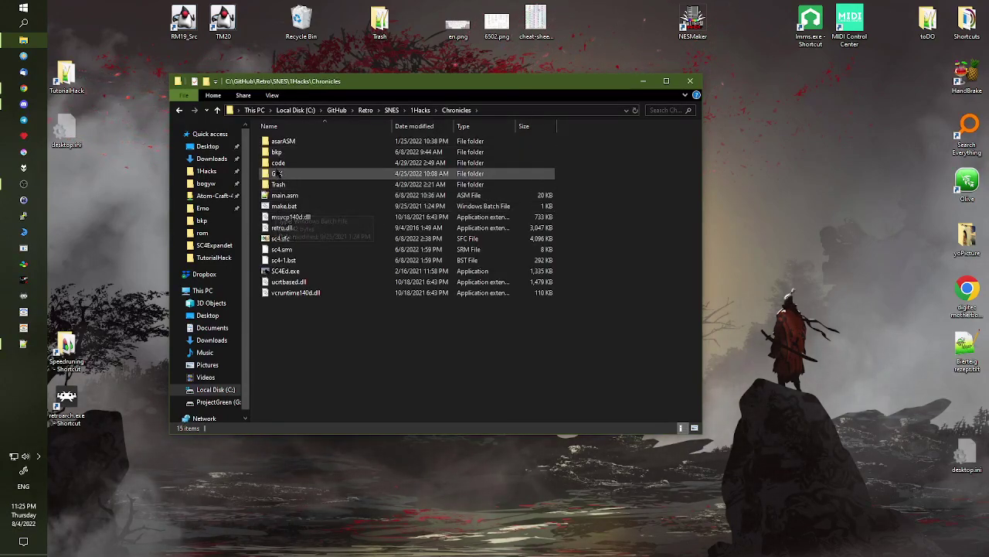
double_click(280, 162)
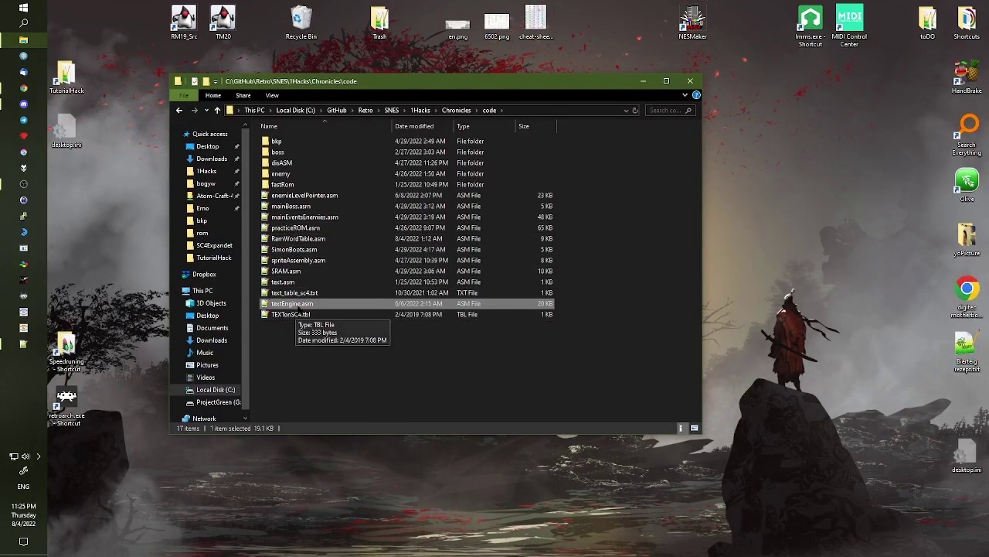
click(295, 303)
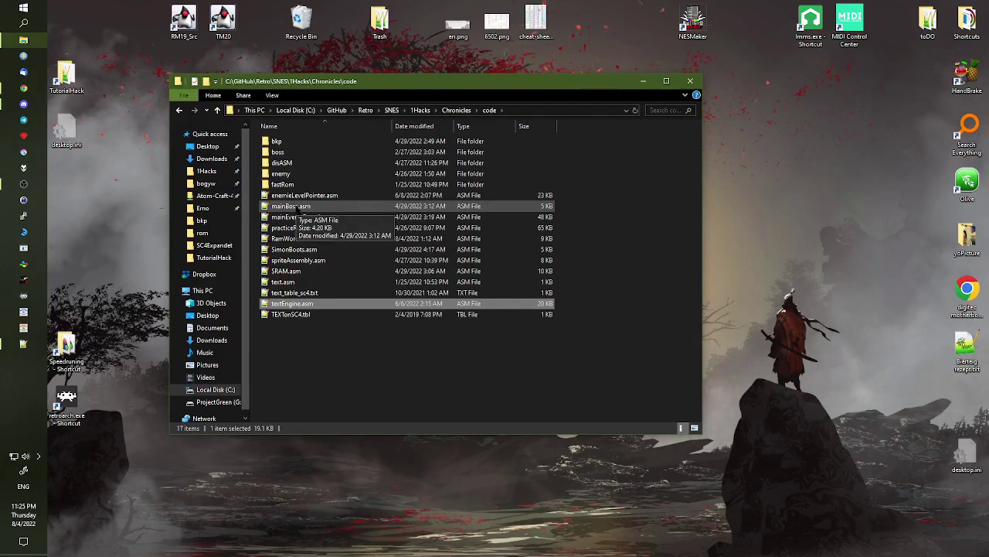
Return to the 1Hacks folder and open the code folder of UncesoredBaseRom
key(BackSpace)
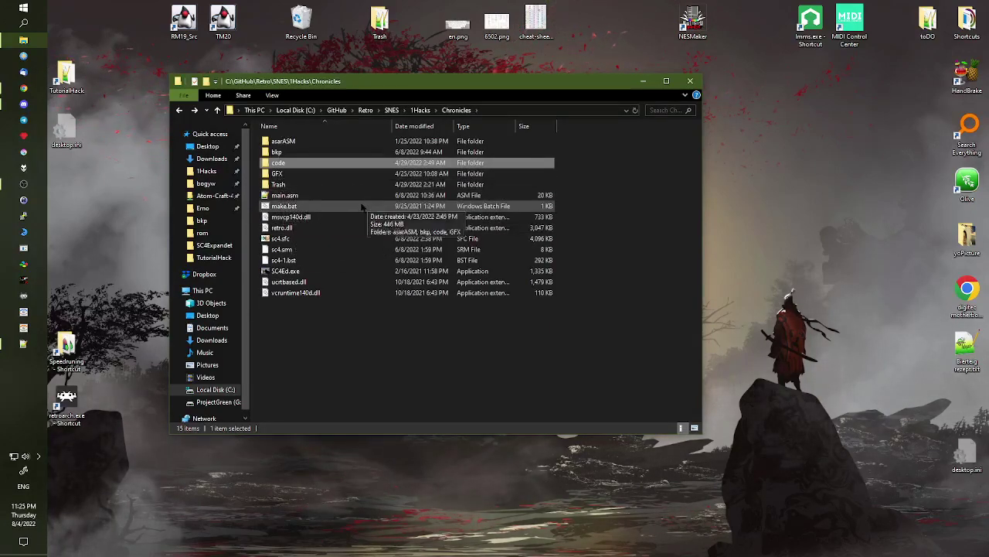
key(BackSpace)
double_click(286, 220)
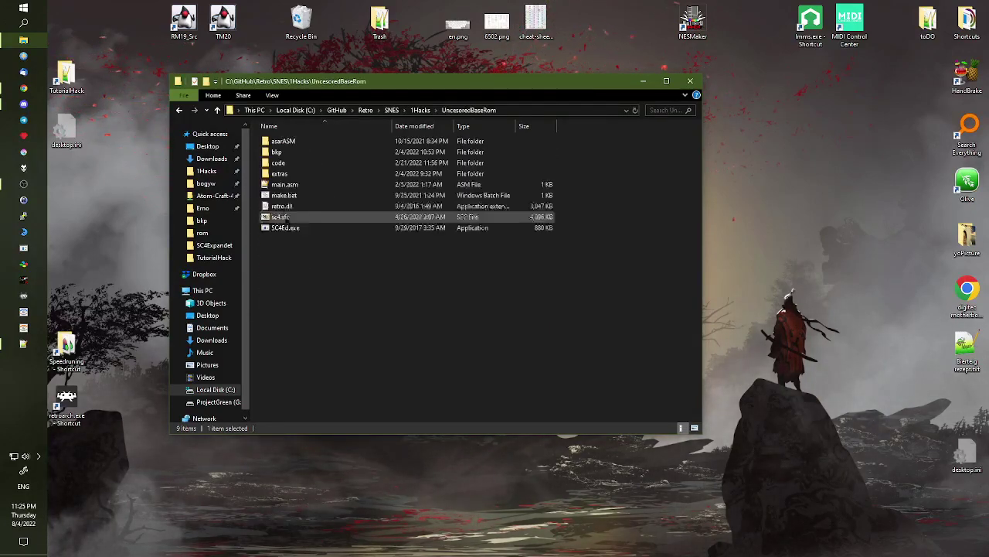
double_click(279, 163)
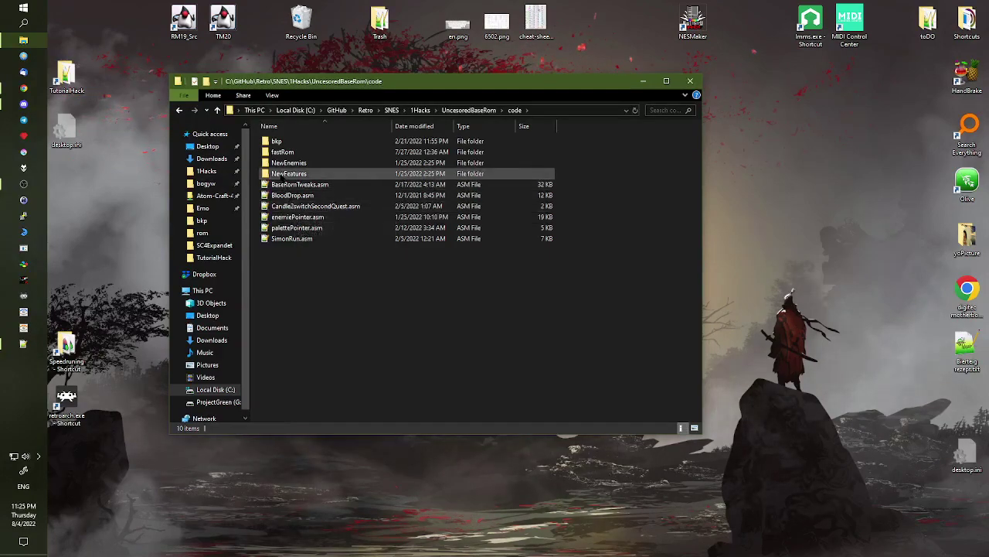
Look into the NewFeatures, NewEnemies, fastRom and bkp subfolders of the UncesoredBaseRom code folder
double_click(286, 175)
key(alt+Left)
double_click(287, 162)
key(alt+Left)
double_click(285, 152)
key(alt+Left)
key(Up)
key(Return)
key(alt+Left)
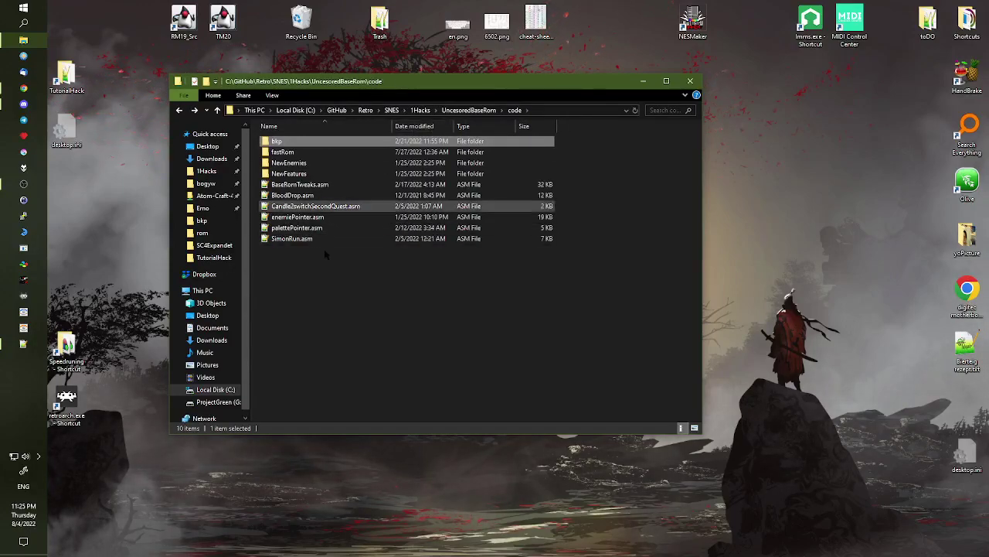
Go back to 1Hacks, view the assembly files in the 4JobFiesta code folder and return to the 4JobFiesta folder
key(alt+Left)
key(alt+Up)
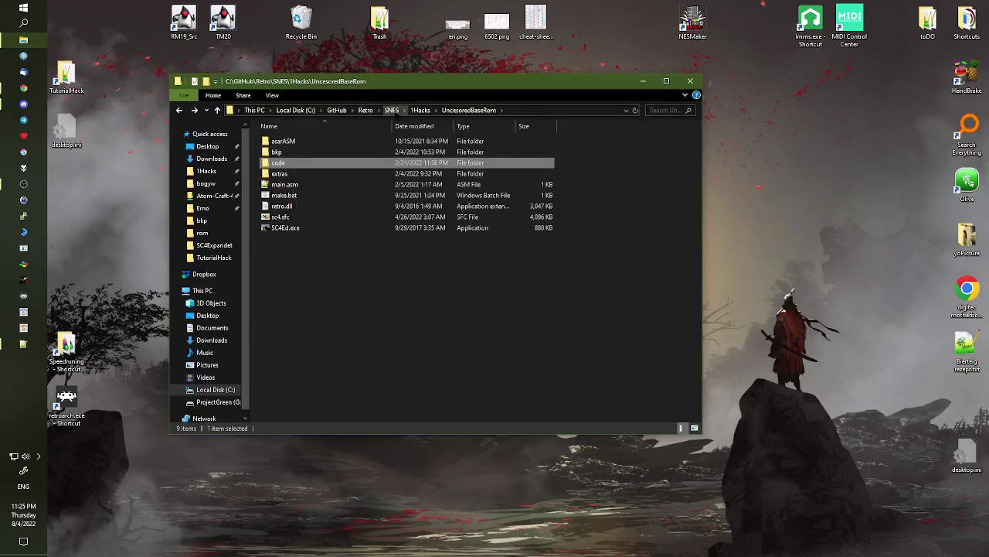
drag(376, 83, 423, 108)
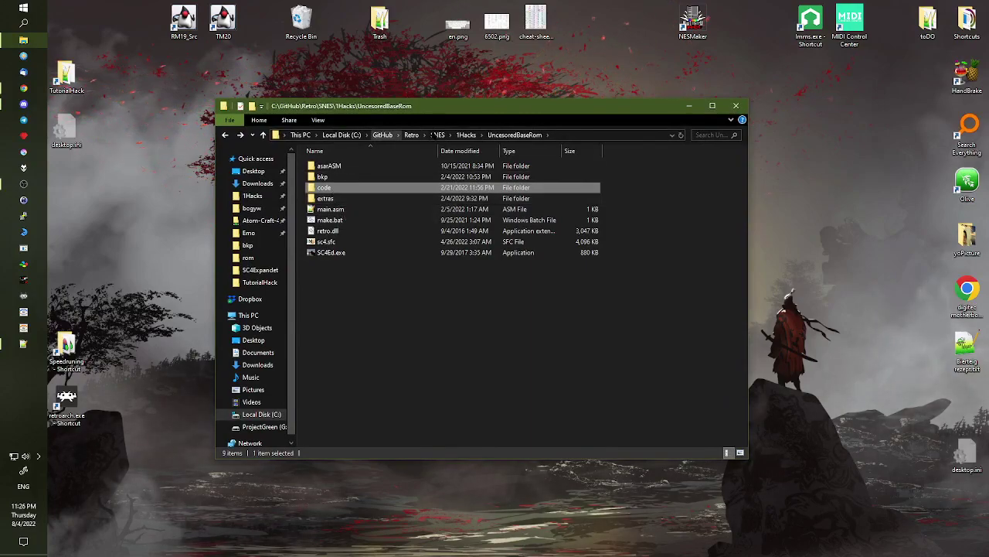
click(467, 135)
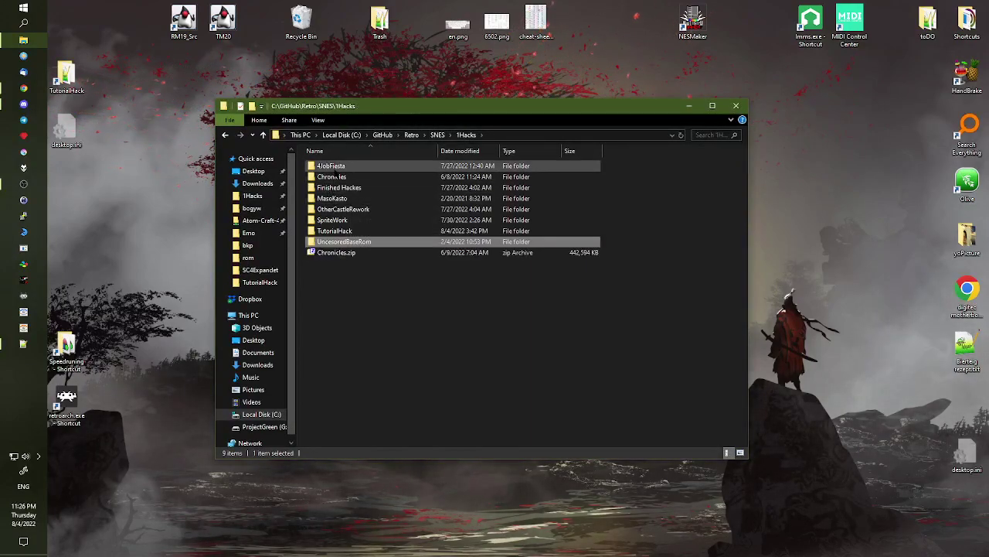
double_click(332, 167)
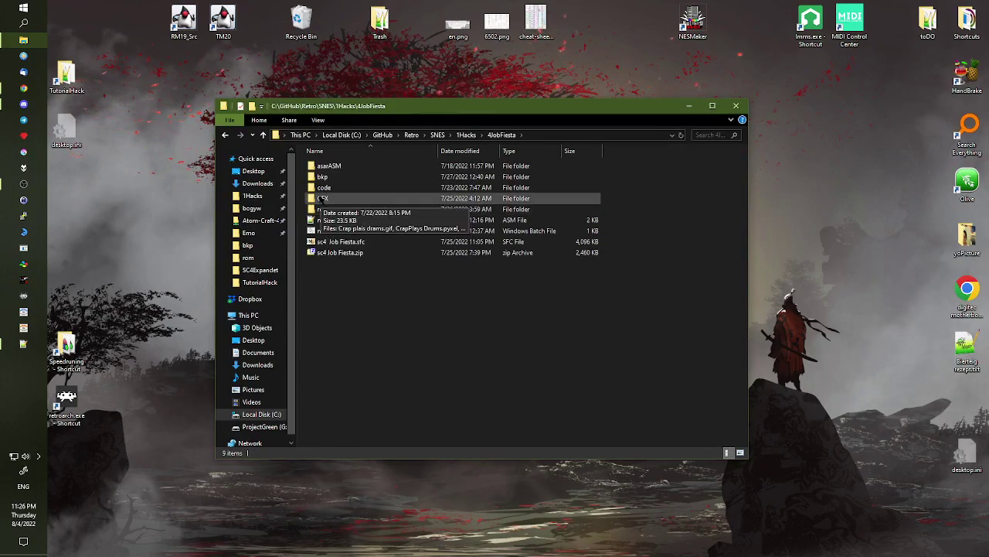
double_click(323, 188)
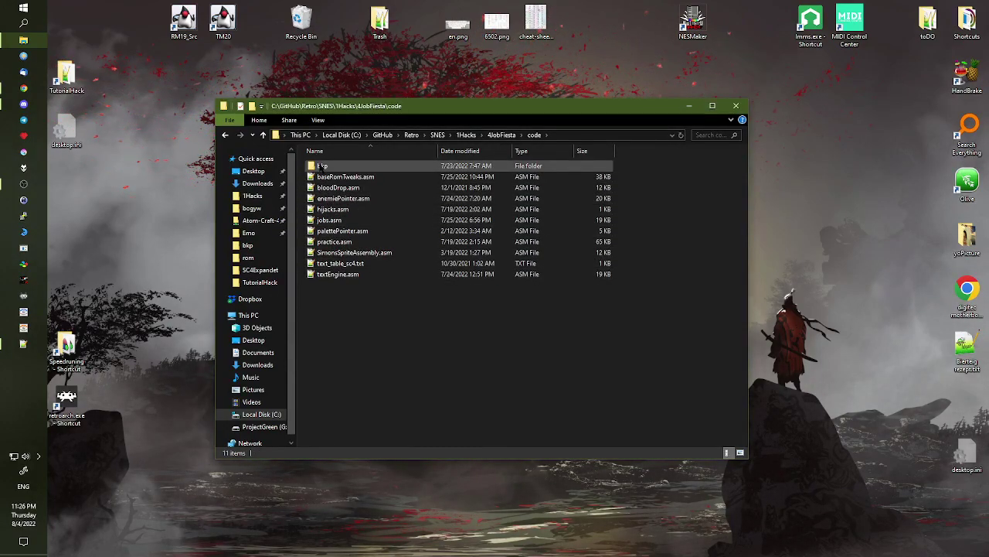
key(alt+Left)
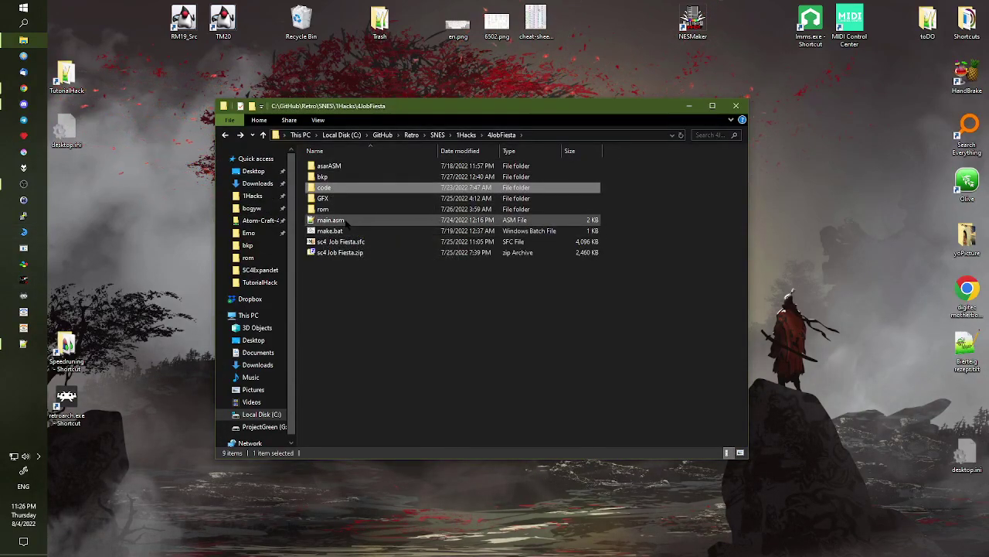
Go to the root of Local Disk (C:), check the Terp folder and come back to the root
click(382, 136)
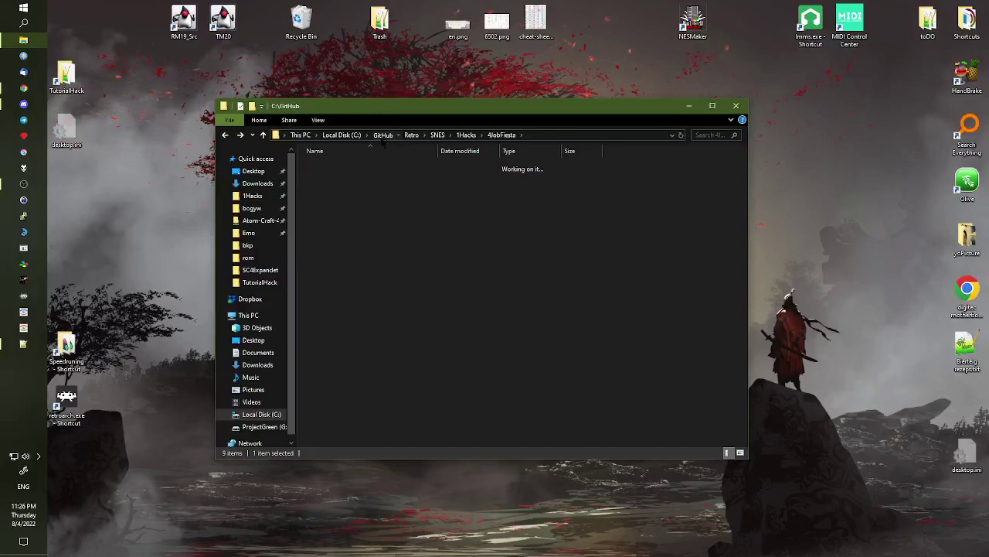
click(262, 413)
scroll(342, 304, down, 3)
scroll(342, 305, up, 3)
scroll(338, 320, down, 3)
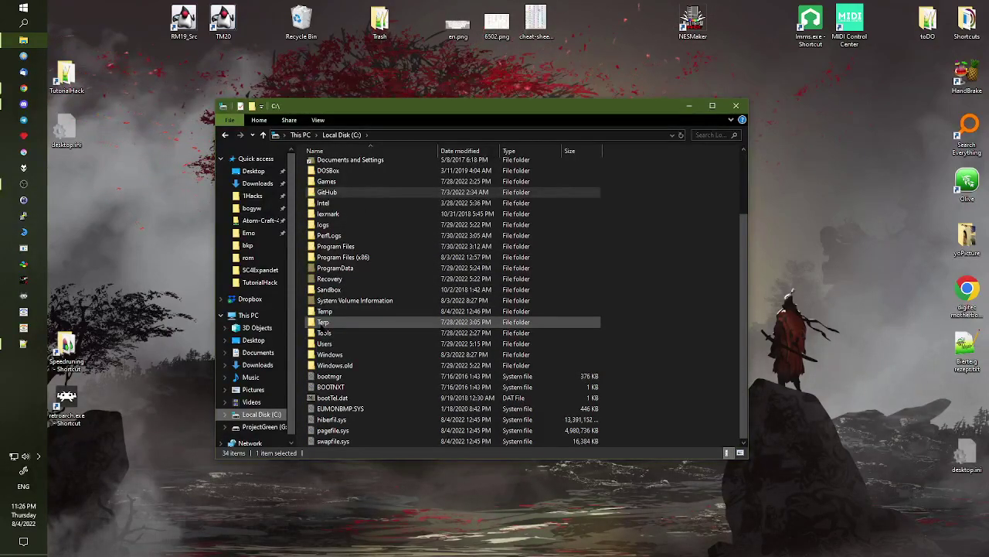
double_click(323, 323)
key(BackSpace)
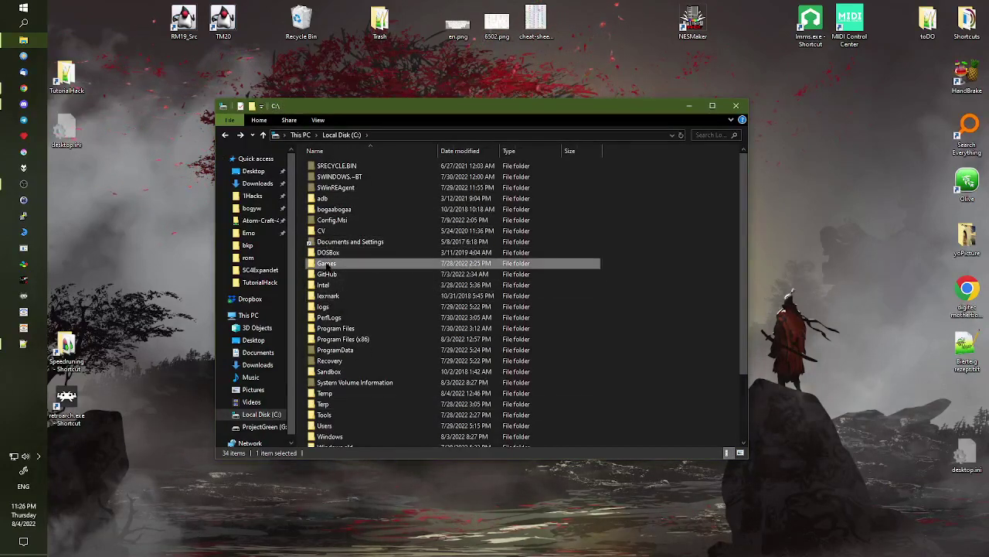
Open Games\Emo\HomeBrew\Project\SC4 and look at its early patch files and Share subfolder
double_click(327, 263)
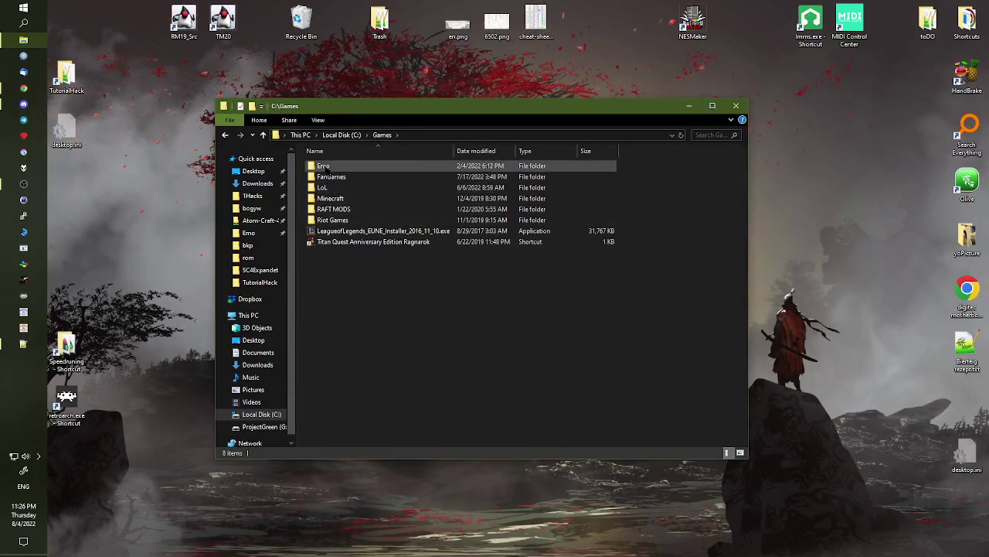
double_click(324, 166)
double_click(331, 189)
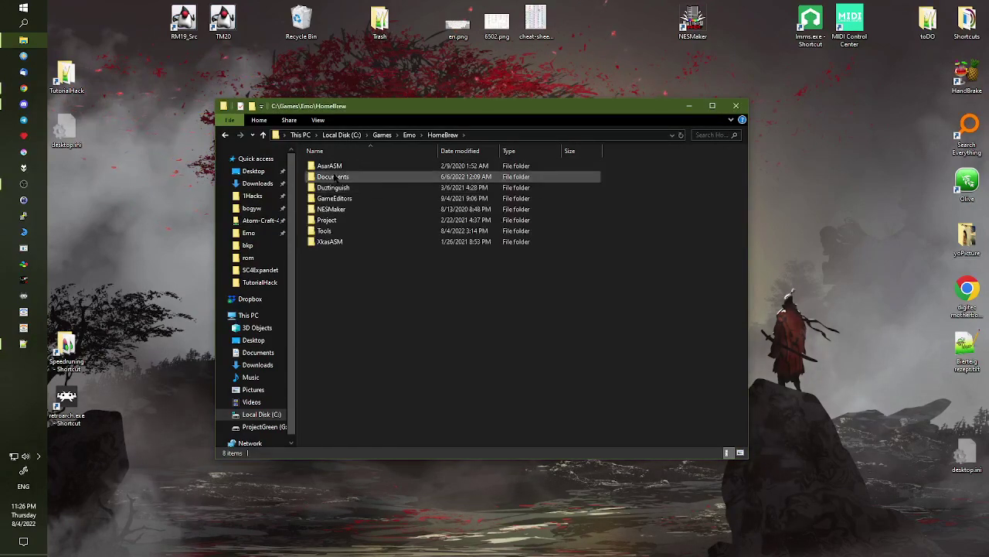
double_click(326, 220)
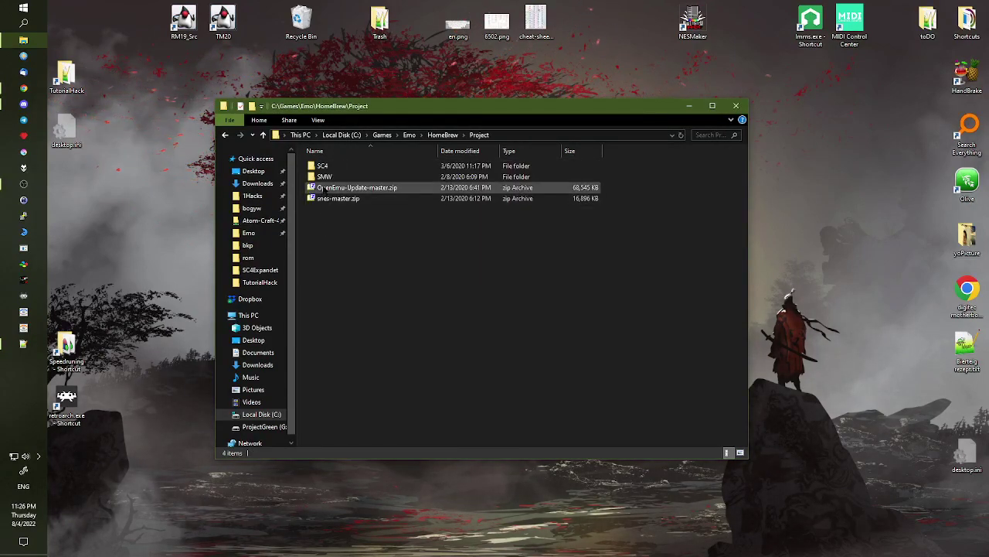
double_click(323, 166)
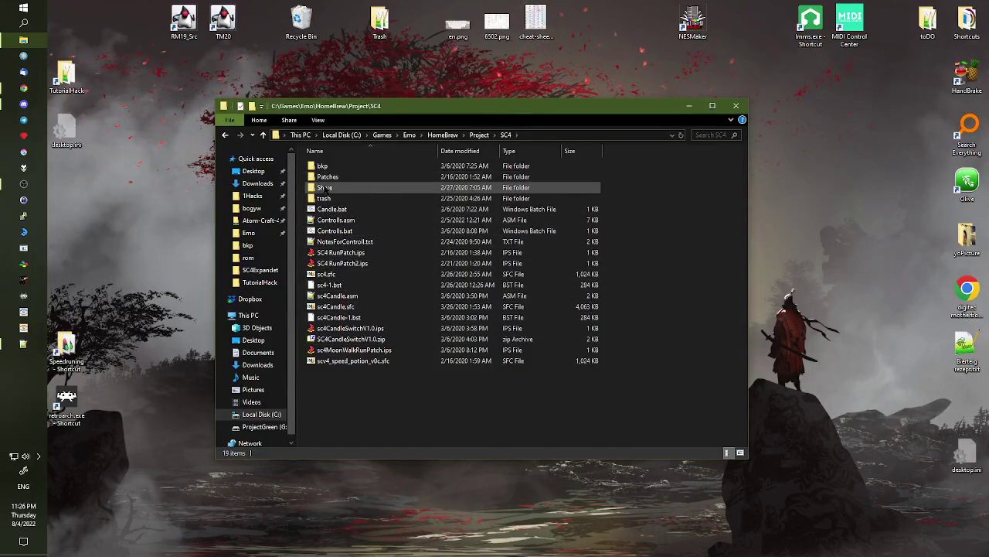
double_click(324, 187)
key(alt+Left)
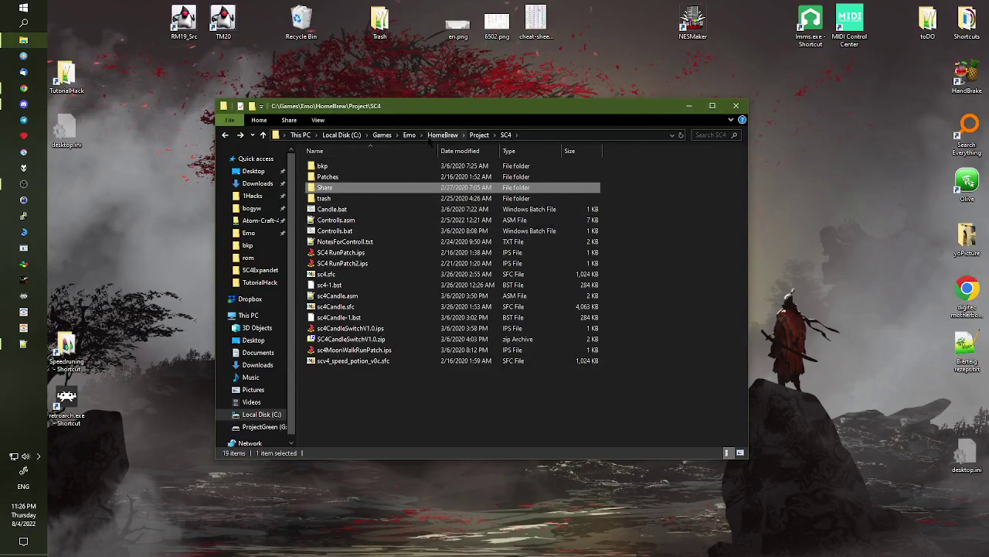
Go to the root of Local Disk (C:) and open the GitHub\Retro\SNES\dizTools folder
click(341, 135)
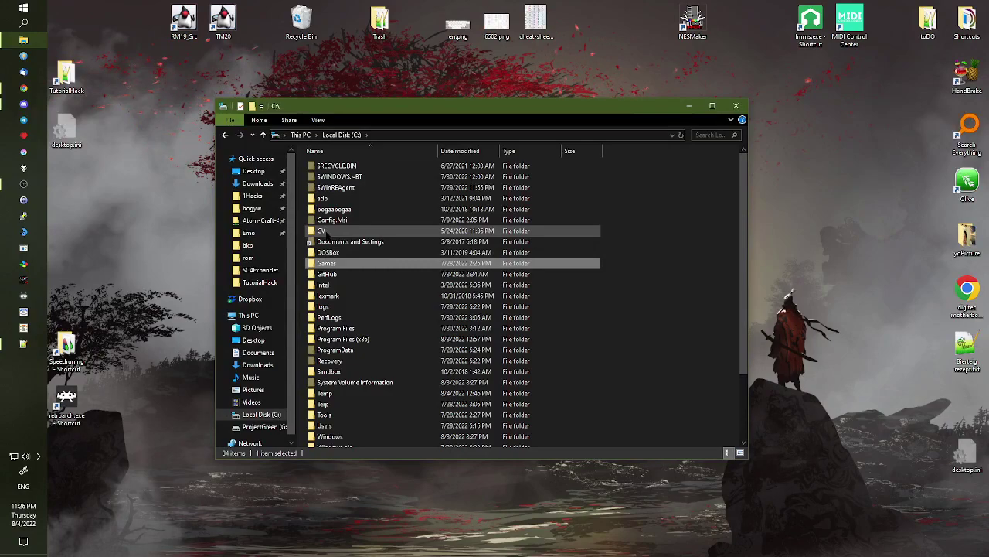
mouse_move(325, 231)
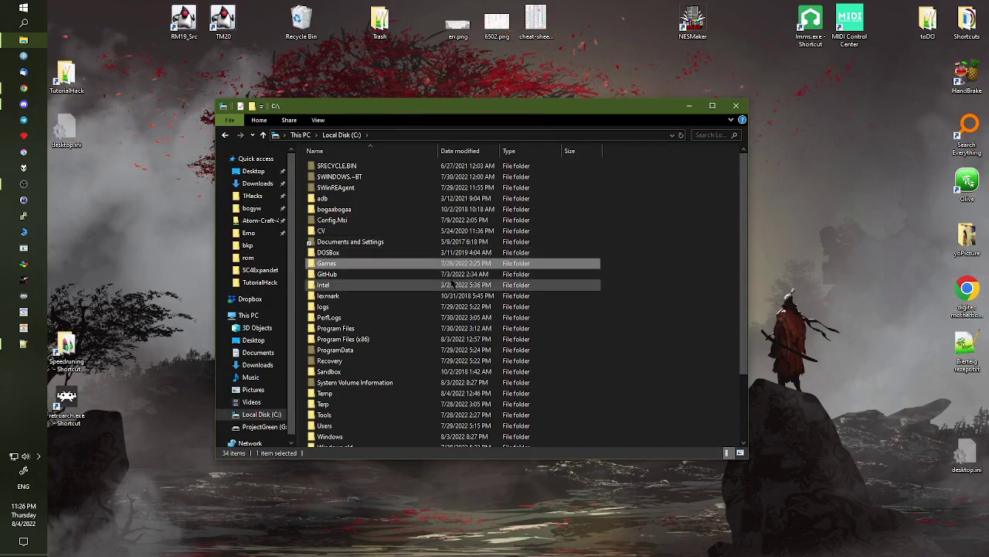
scroll(346, 292, down, 2)
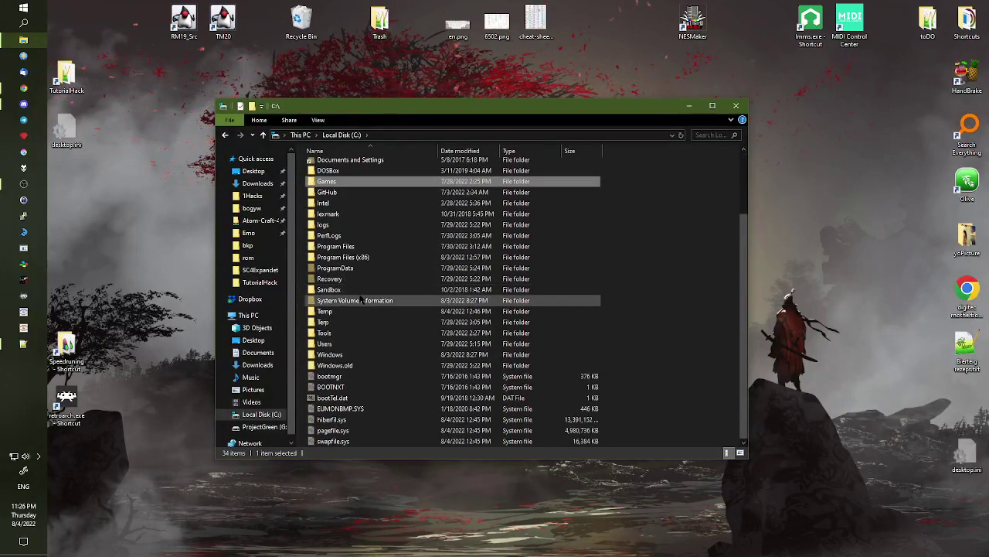
scroll(341, 332, up, 2)
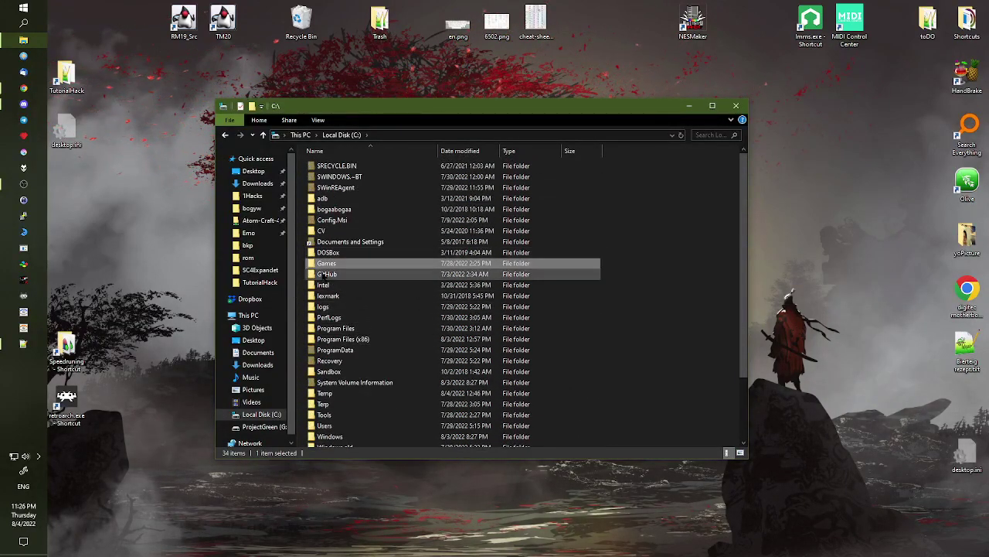
double_click(326, 274)
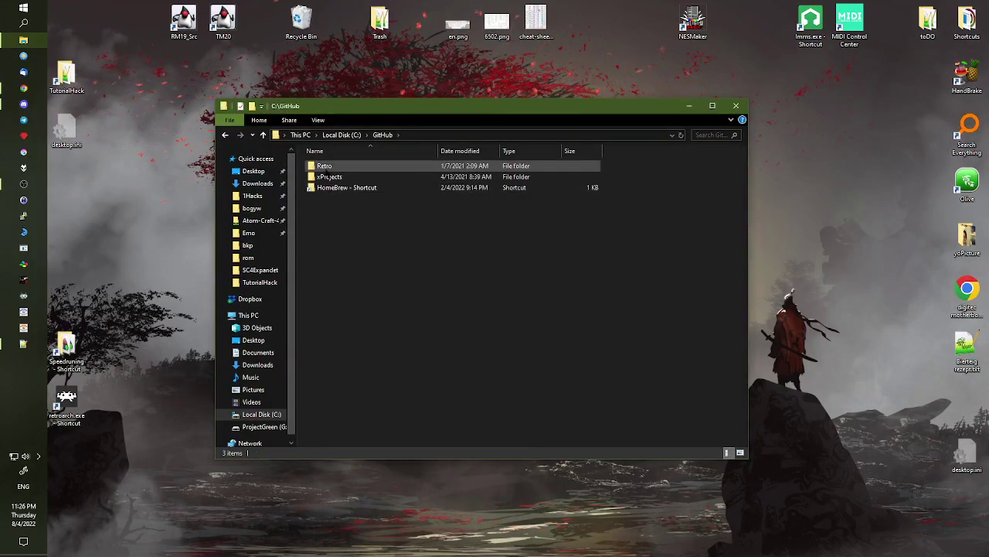
double_click(325, 166)
double_click(324, 187)
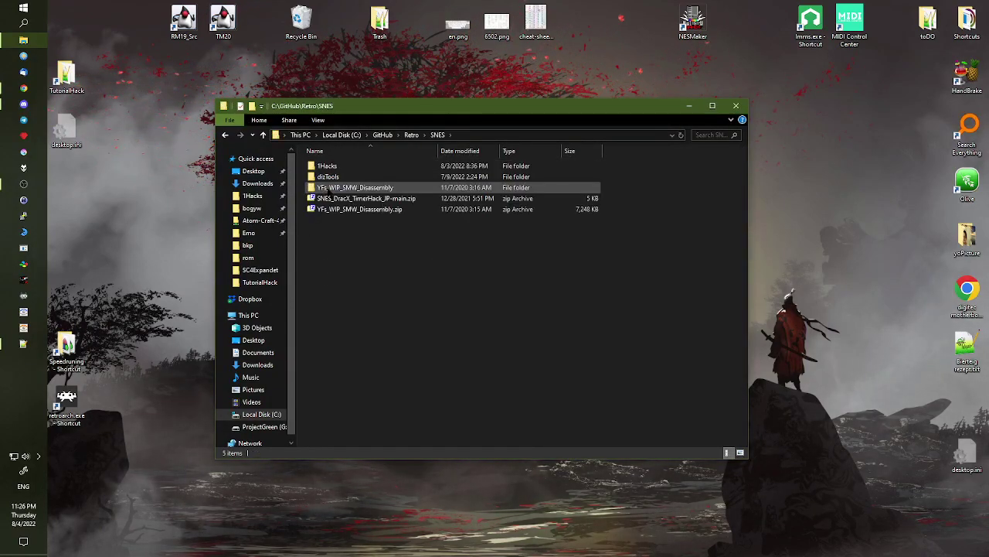
double_click(325, 176)
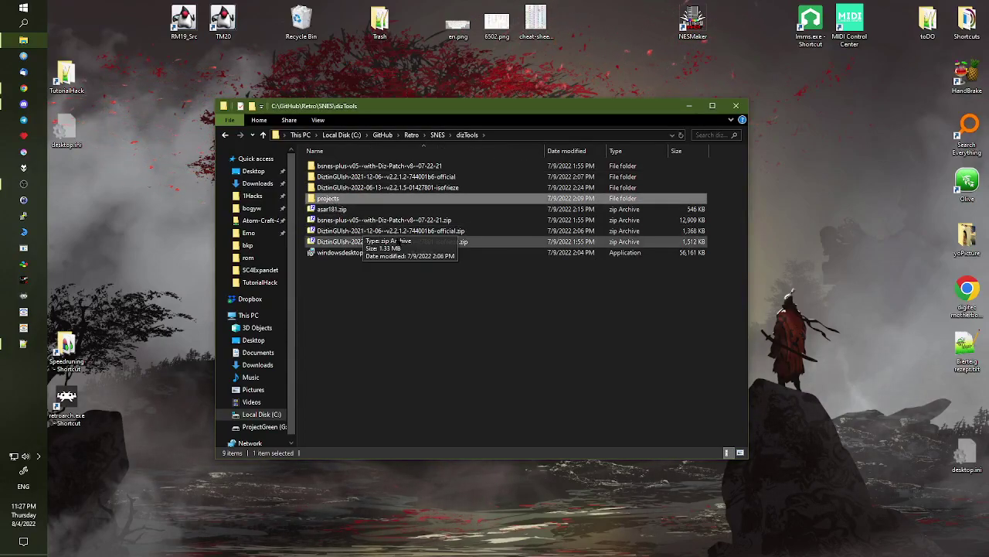
Launch DiztinGUIsh.exe from the 2021-12-06 official build folder and look over the SC4 FastRom disassembly listing
click(329, 199)
double_click(330, 178)
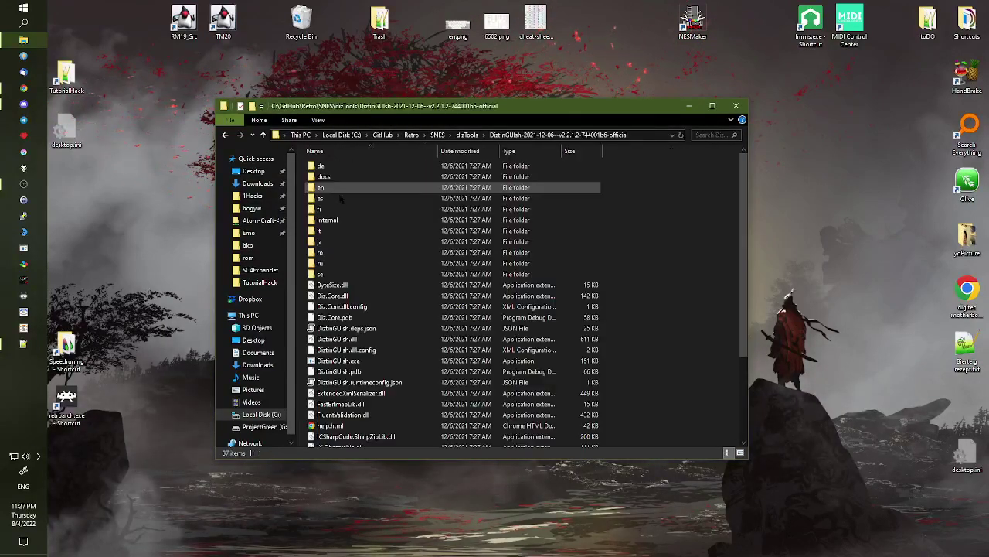
click(339, 361)
double_click(340, 361)
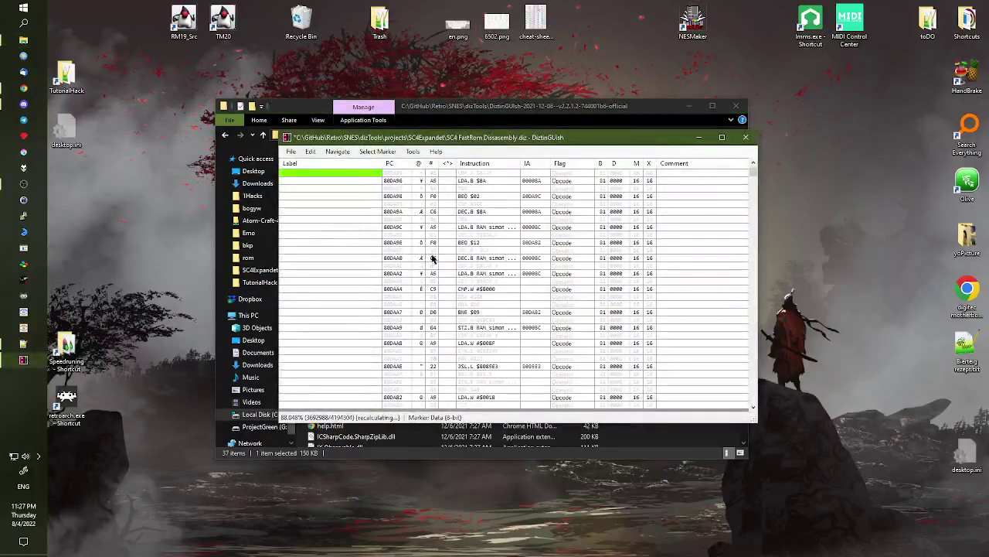
scroll(448, 267, down, 5)
scroll(480, 278, up, 20)
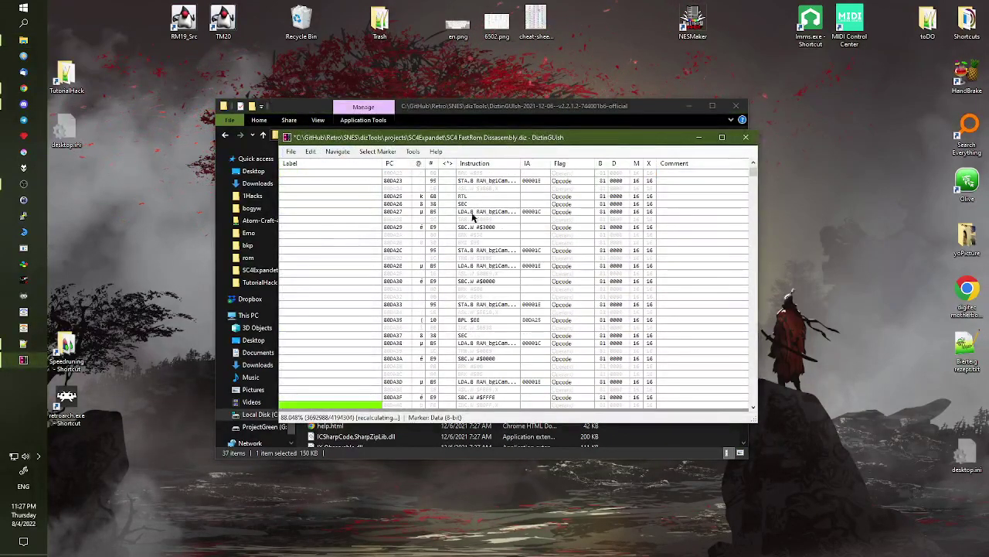
Open the disassembly project's label list, look through its RAM labels and close the list
click(291, 151)
click(290, 151)
click(377, 152)
mouse_move(417, 153)
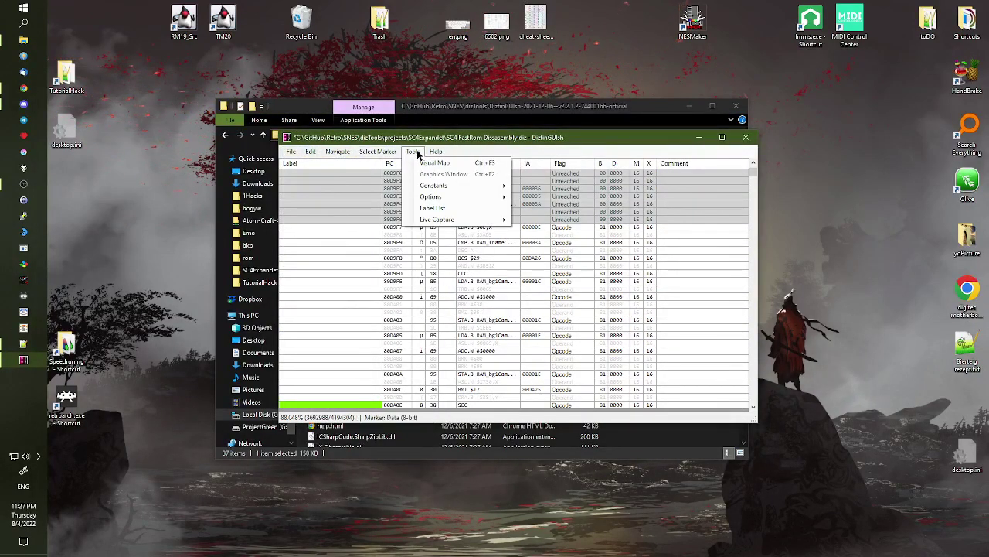
click(433, 208)
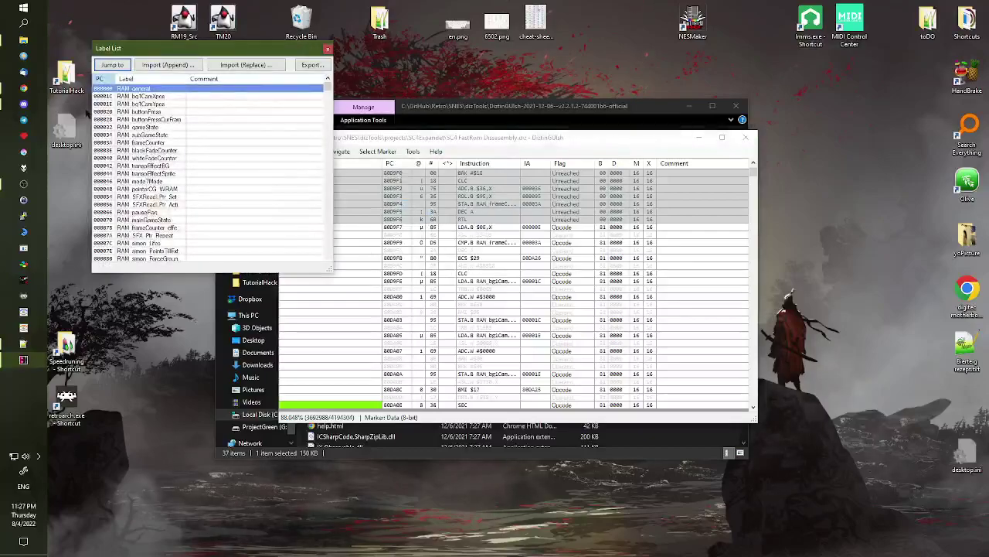
scroll(157, 167, down, 6)
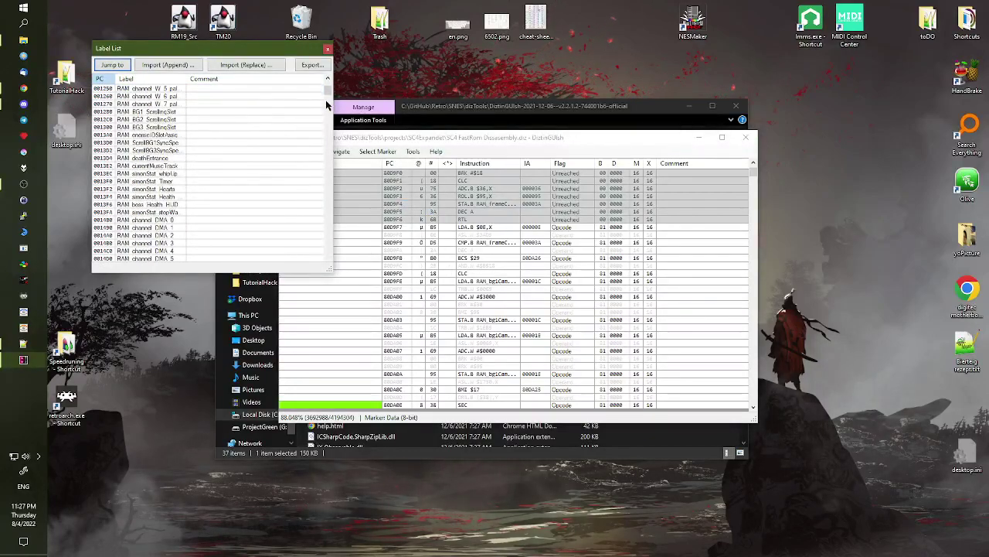
mouse_move(327, 89)
mouse_down()
mouse_move(327, 166)
mouse_move(327, 86)
mouse_up()
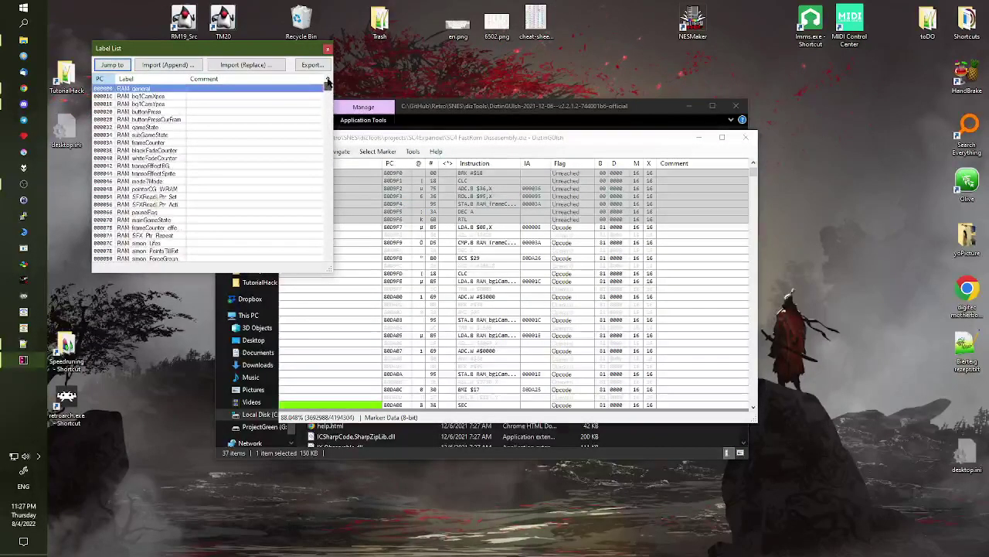
click(232, 89)
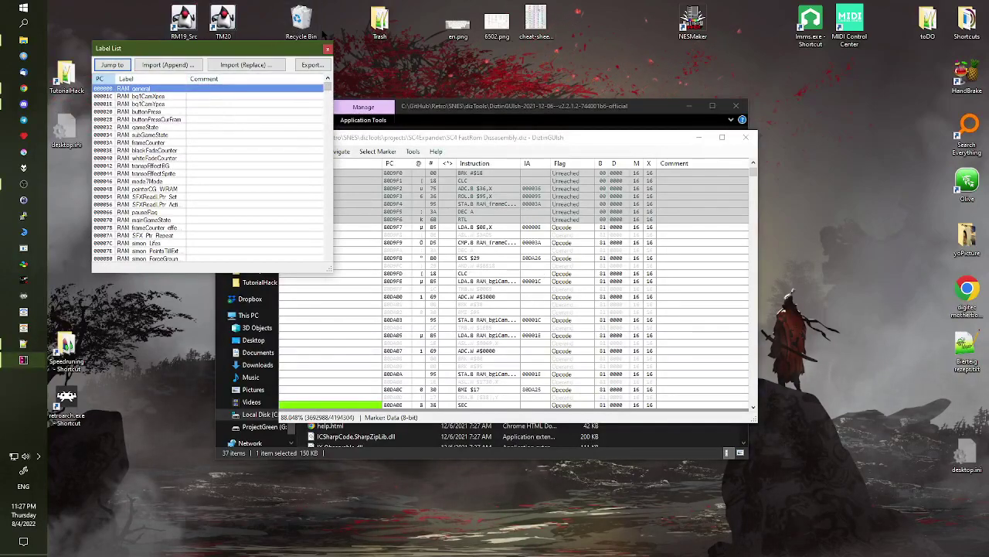
click(328, 49)
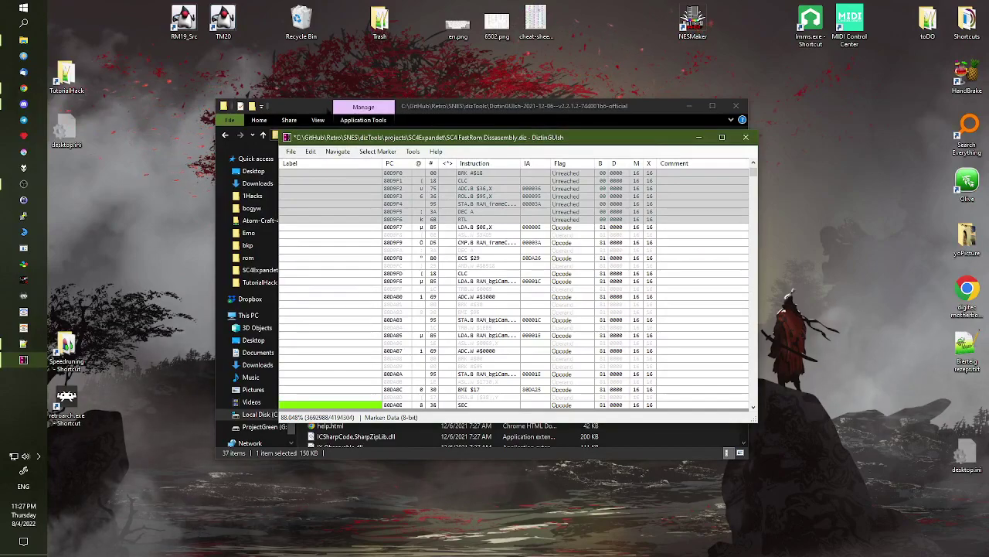
Export the disassembly into the currentBuildSC4 folder of the SC4Expandet project
click(310, 151)
mouse_move(293, 152)
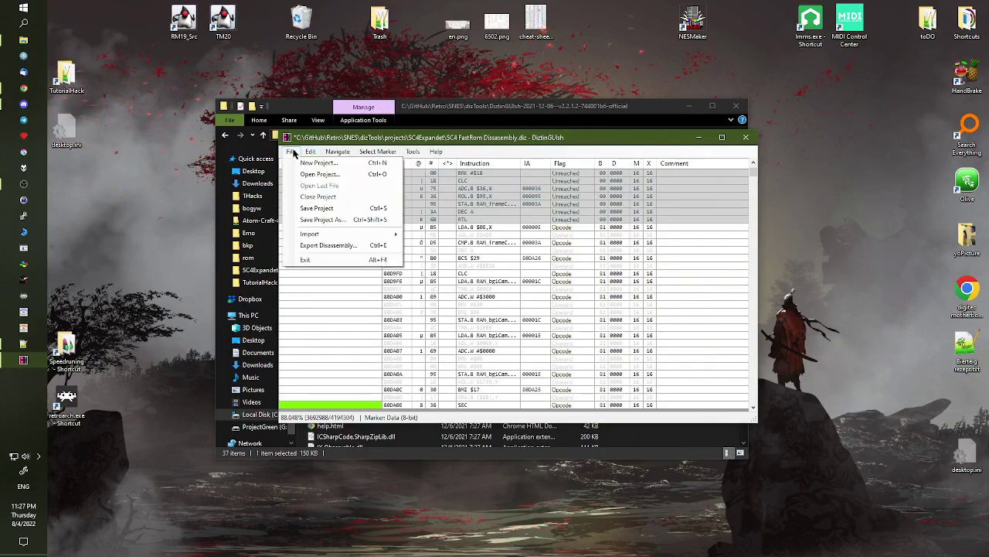
click(328, 245)
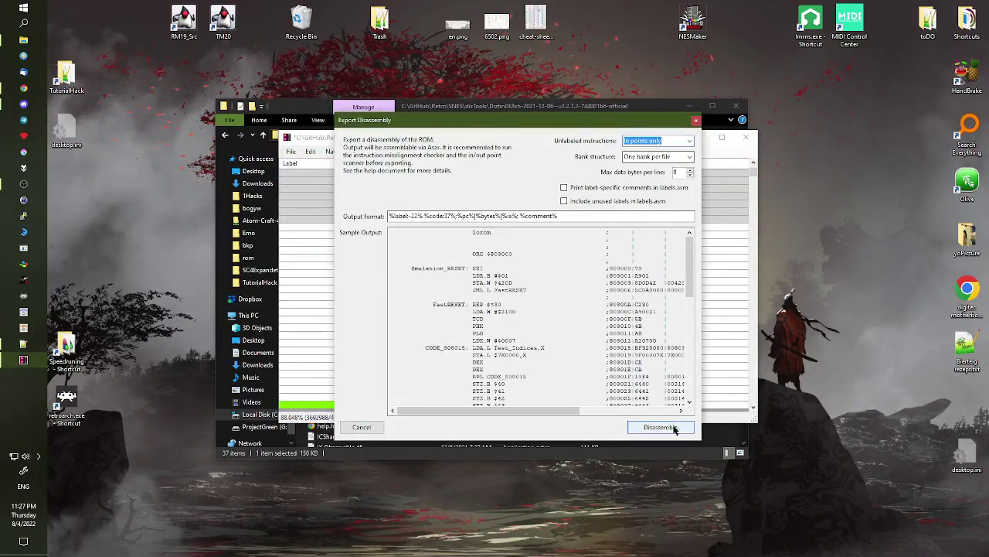
click(661, 427)
double_click(461, 212)
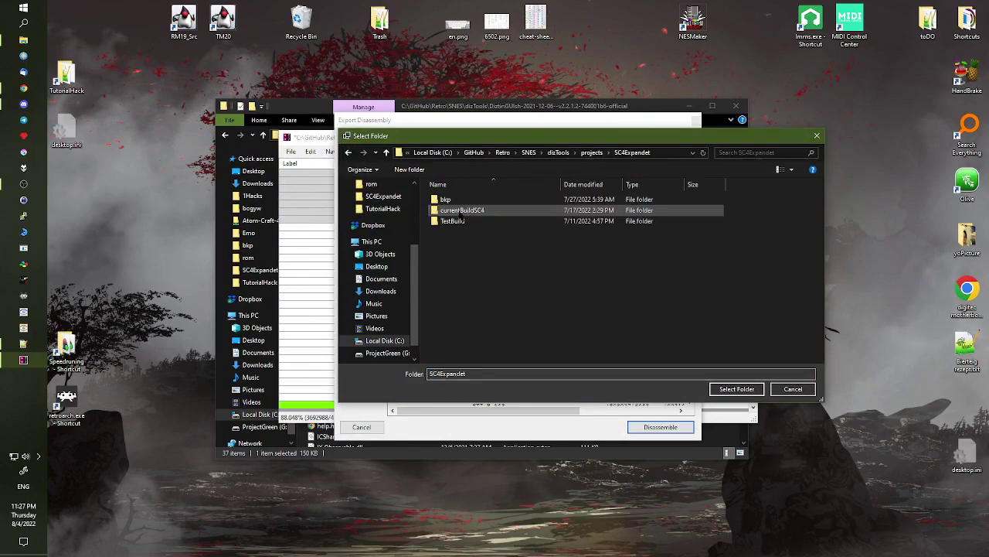
click(463, 210)
click(737, 389)
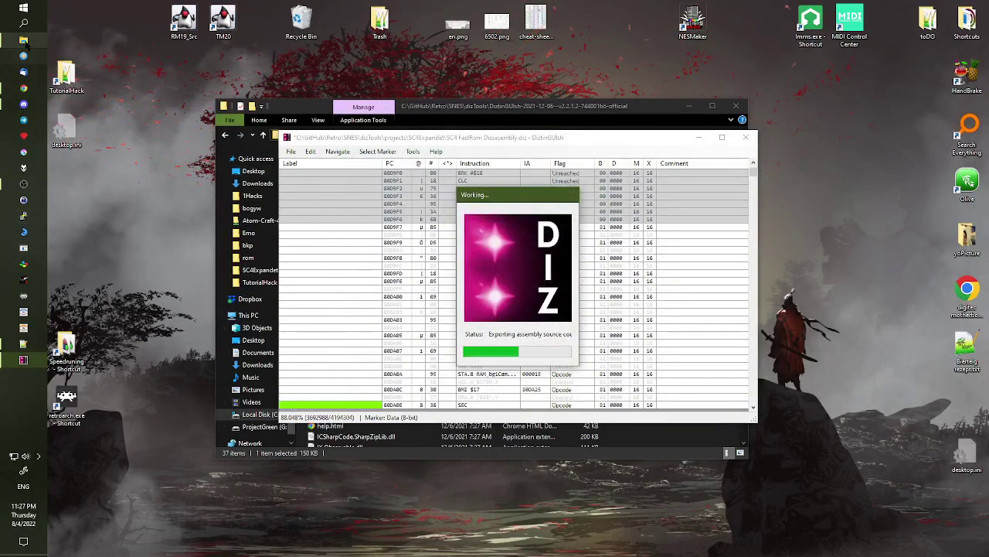
Switch to File Explorer, go to dizTools\projects\SC4Expandet\currentBuildSC4 and open bank_81.asm in Notepad++
click(25, 43)
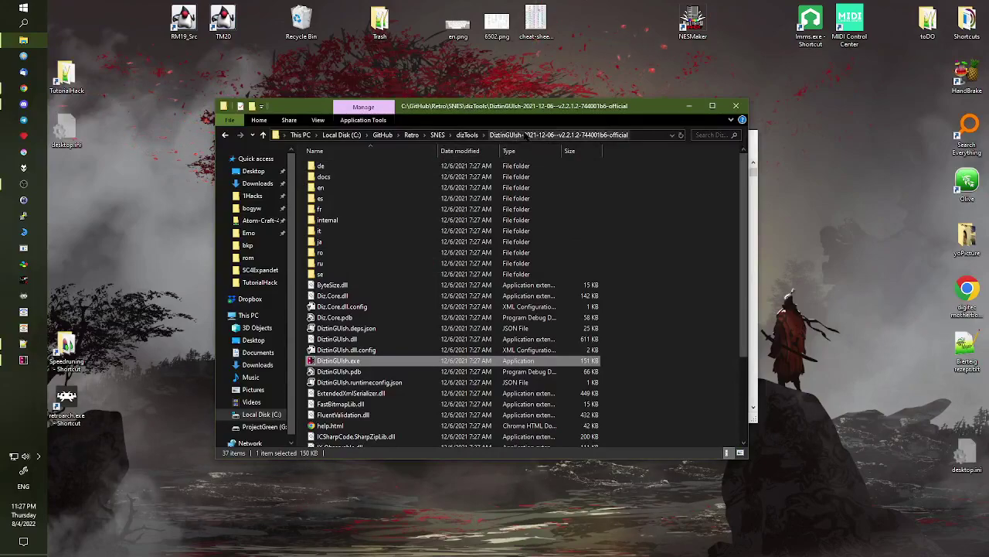
click(467, 134)
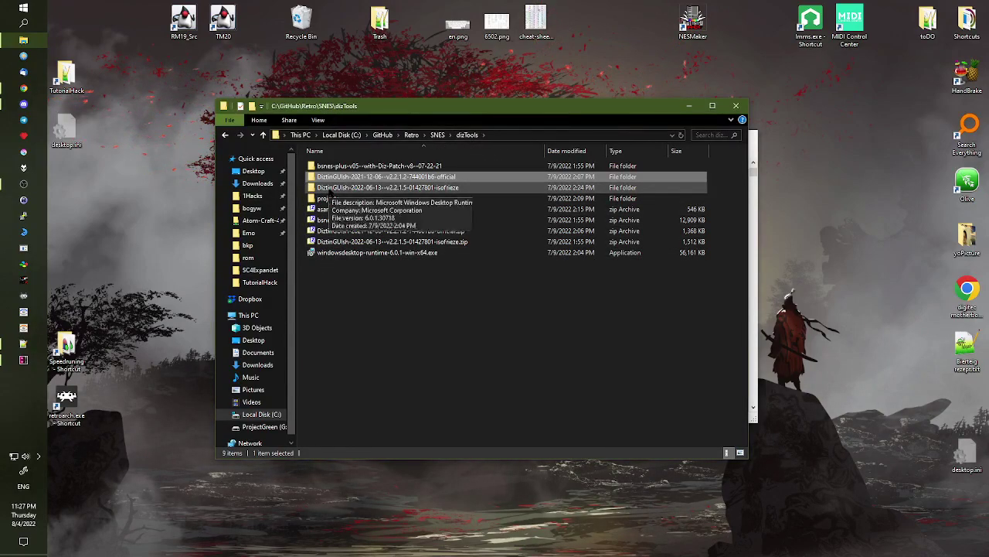
double_click(334, 198)
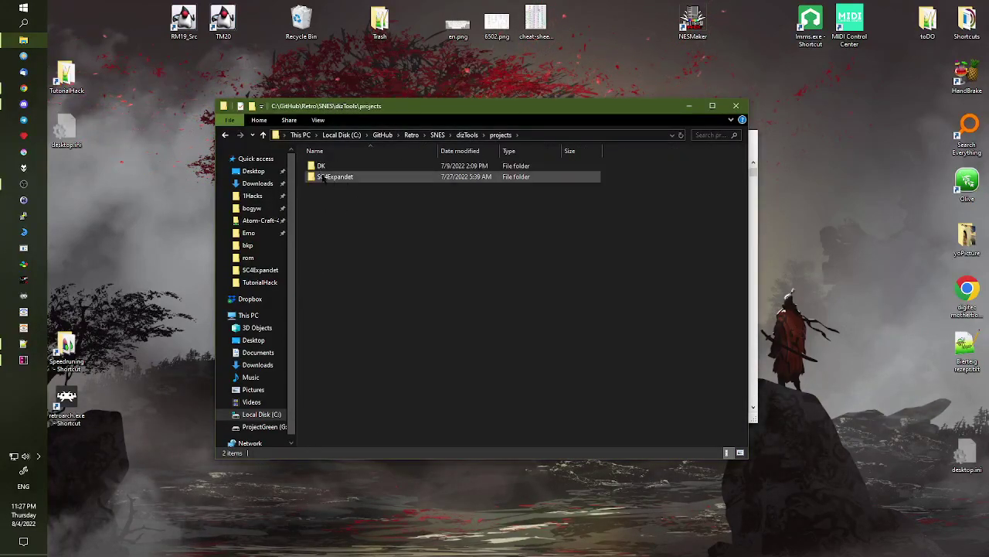
double_click(341, 177)
double_click(339, 176)
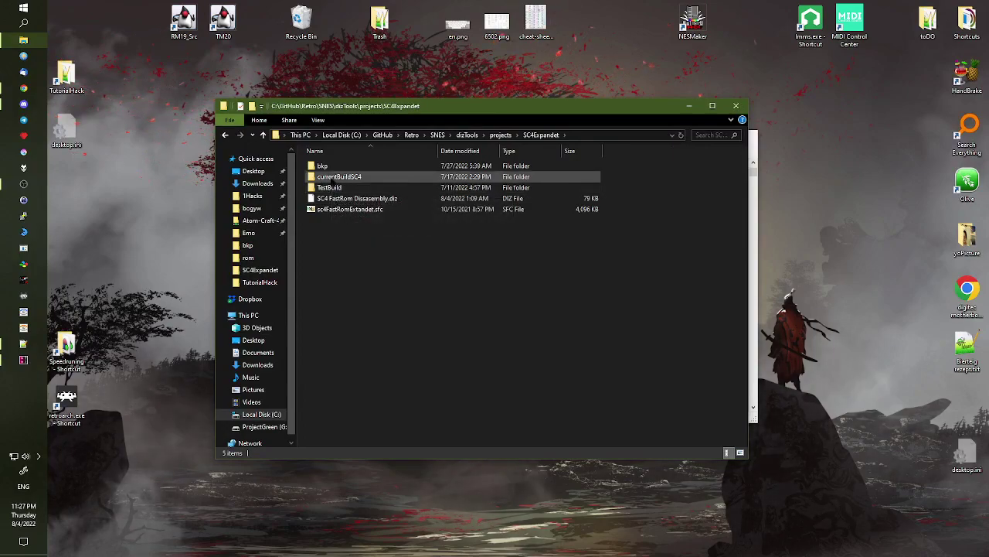
click(335, 318)
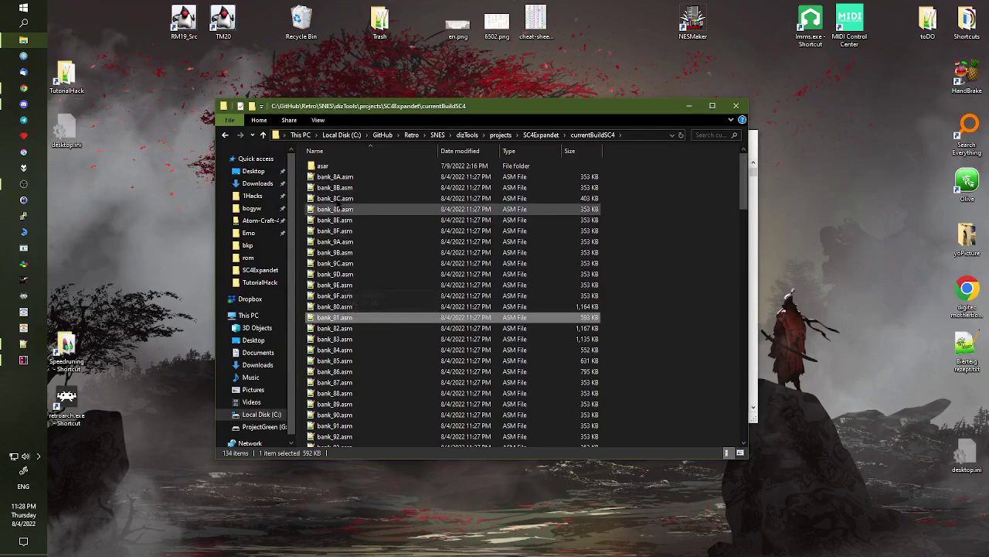
scroll(355, 241, down, 4)
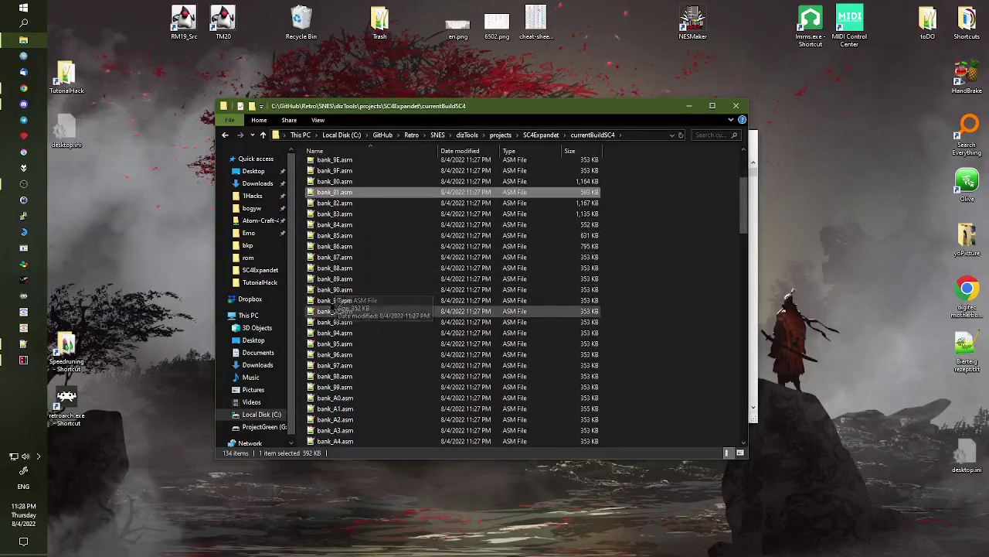
double_click(334, 191)
Search bank_81.asm for "music" and examine the musicIDpointer table, moving the Find dialog off the code
click(205, 233)
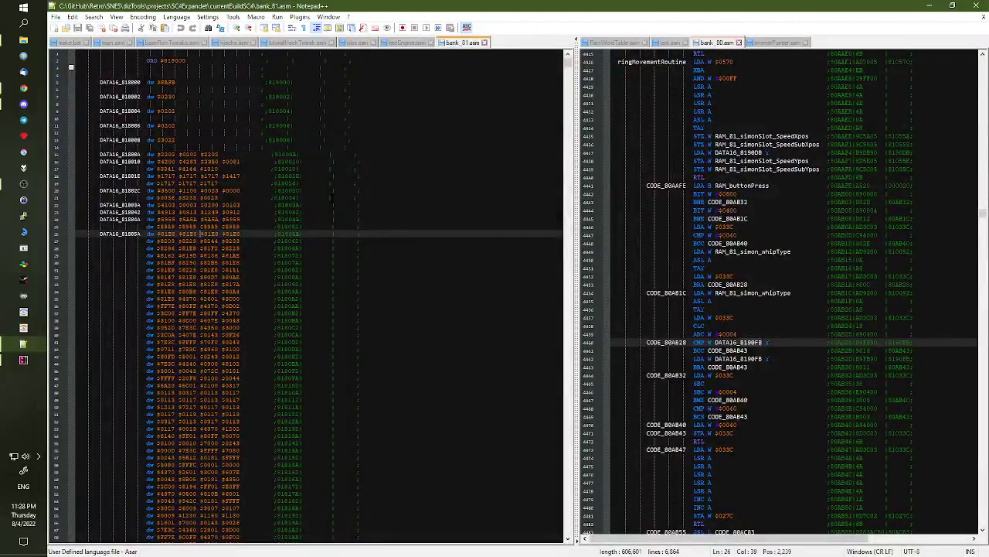
key(ctrl+f)
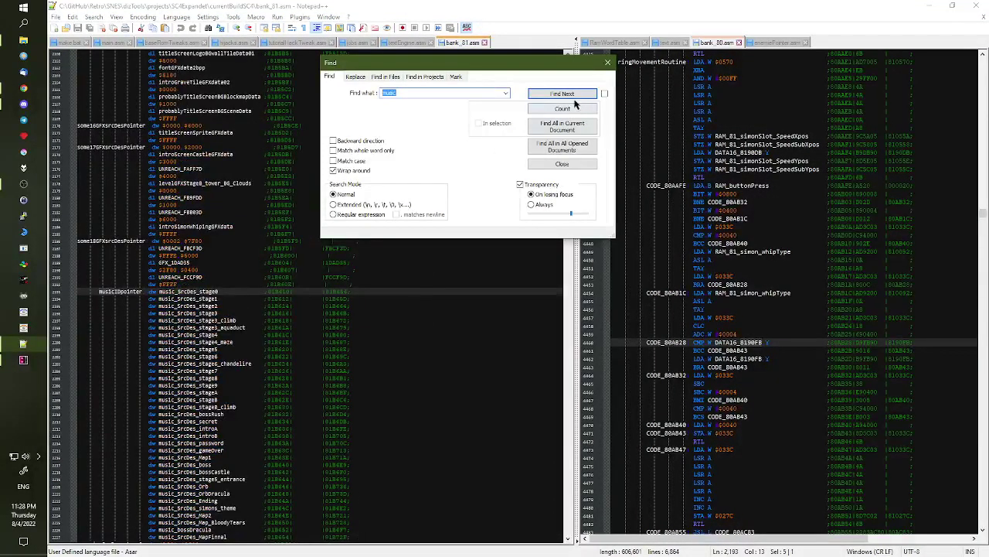
click(561, 93)
click(204, 327)
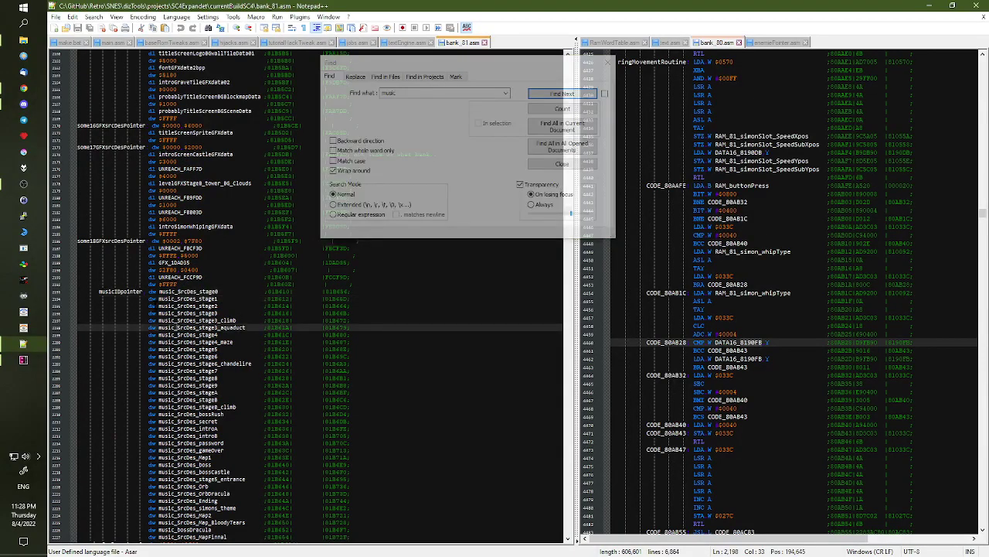
scroll(203, 317, down, 3)
click(300, 233)
click(275, 227)
click(332, 255)
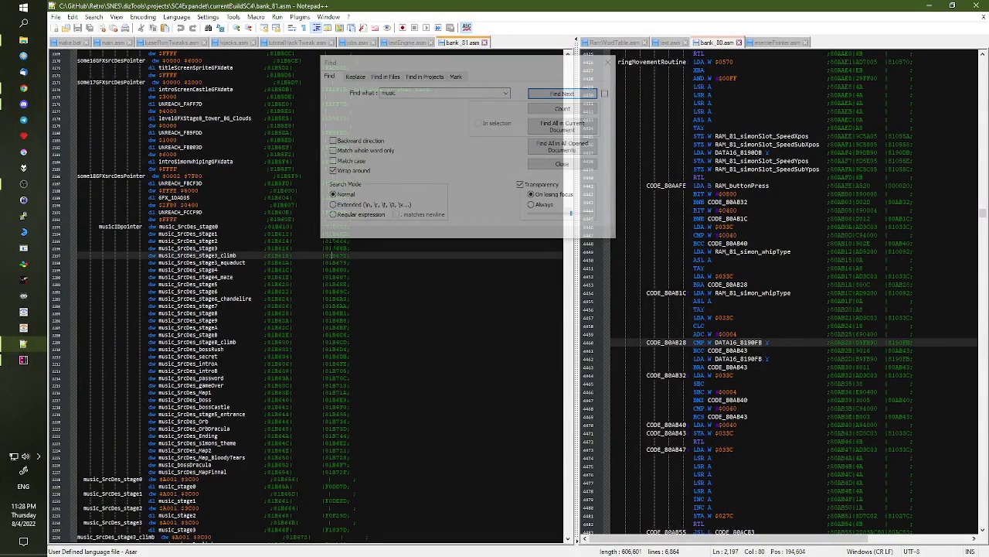
drag(398, 63, 494, 81)
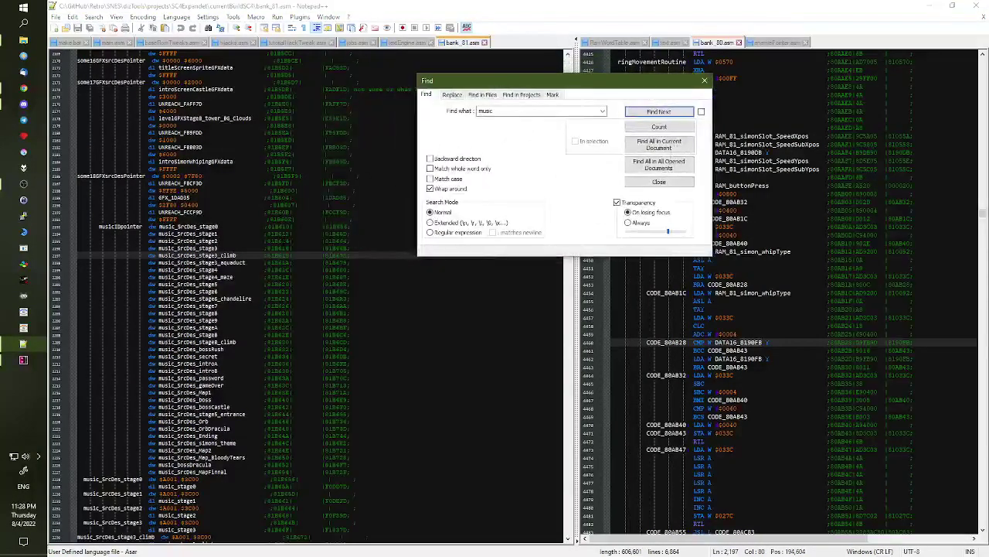
click(327, 226)
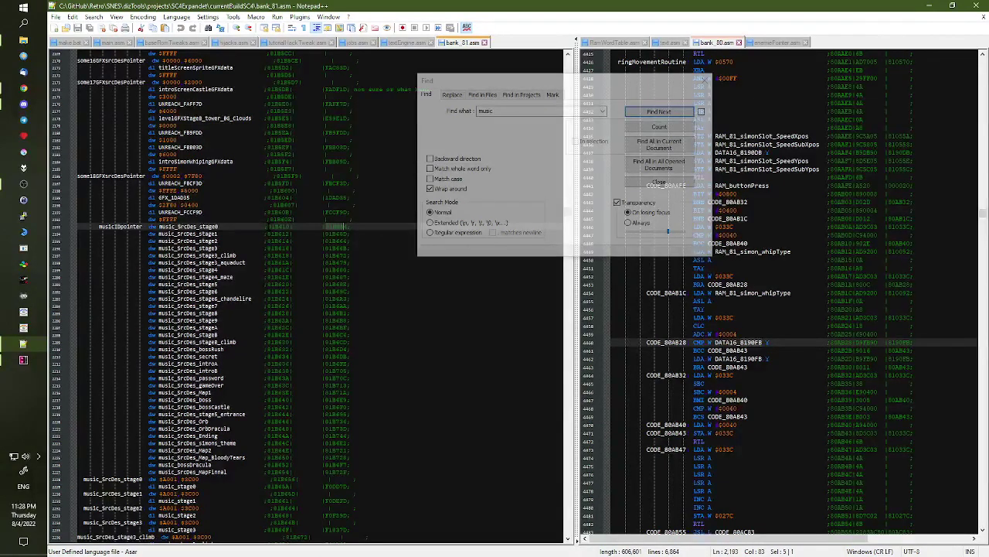
Examine the music_SrcDes entries below the pointer table, highlighting the stage0 entry and the stage3_climb data
scroll(164, 363, down, 7)
click(169, 334)
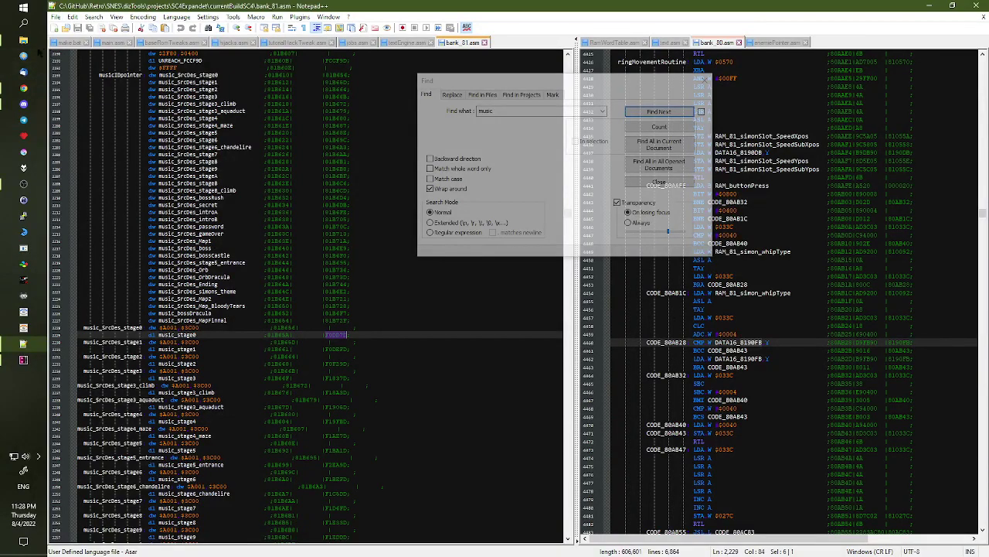
mouse_move(24, 41)
drag(79, 327, 210, 342)
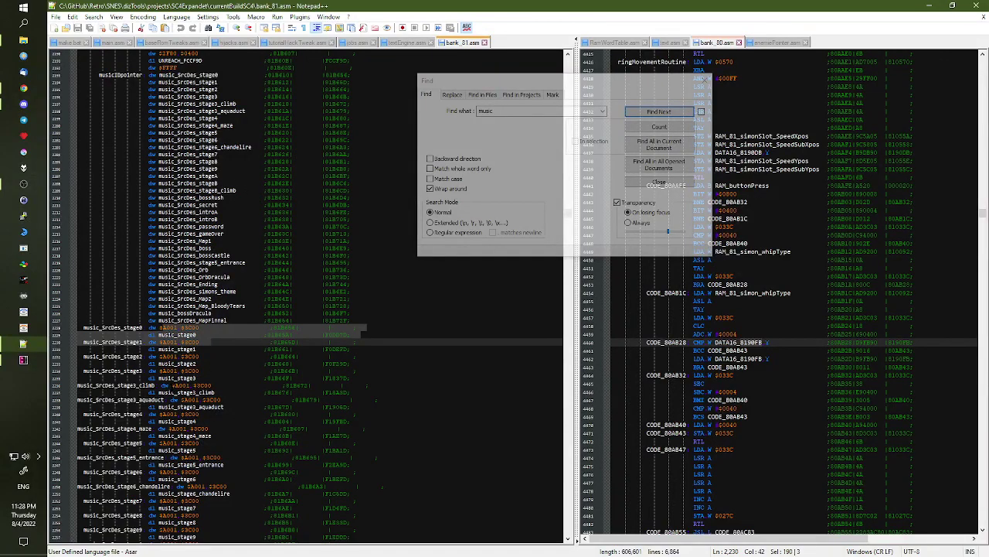
double_click(184, 385)
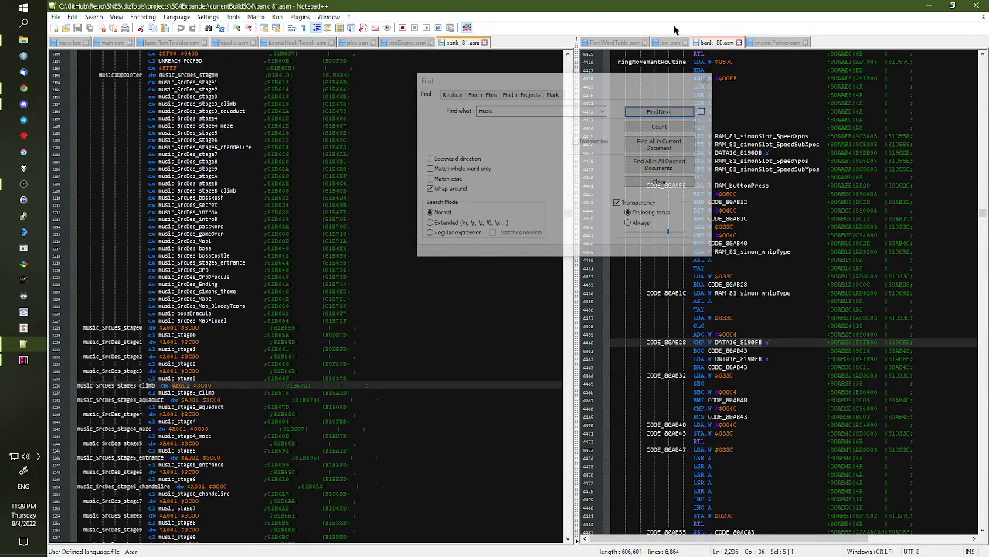
Close the Find dialog, minimize Notepad++, and bring the Mesen-S emulator window fully into view on the desktop
click(705, 80)
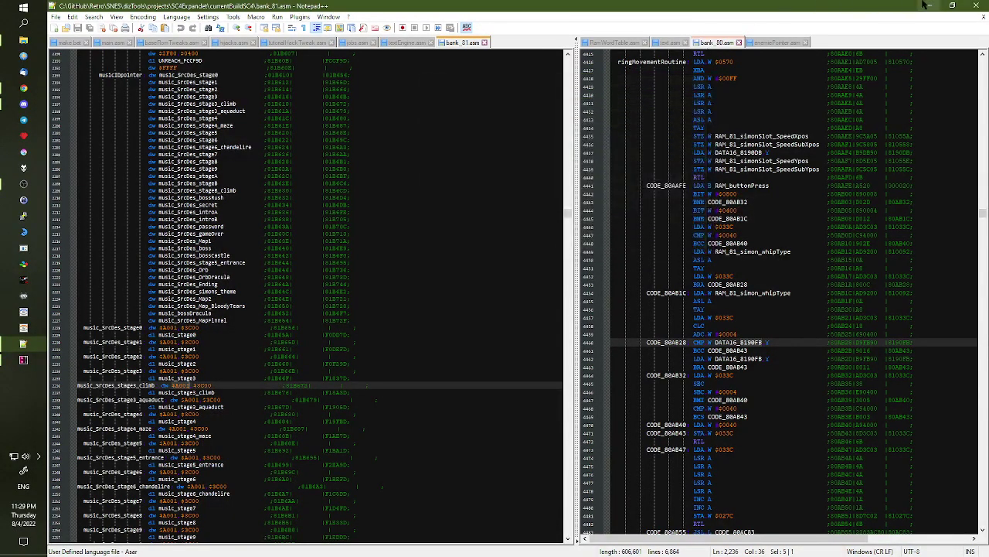
click(930, 6)
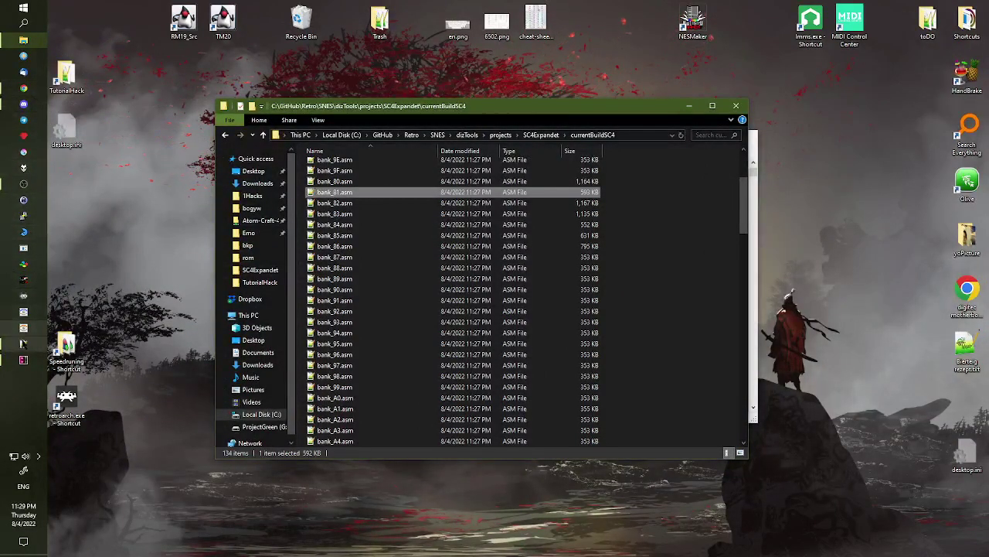
click(23, 329)
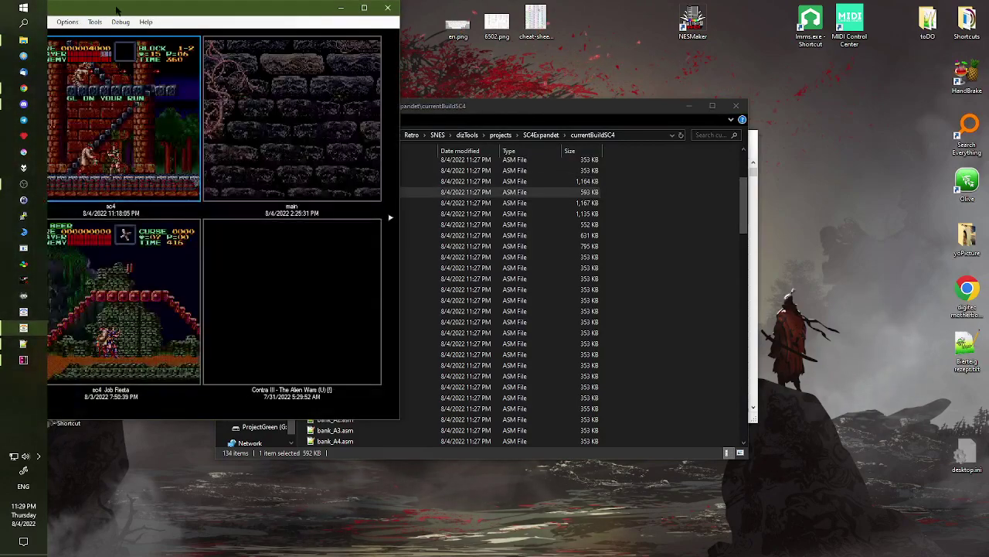
drag(120, 10, 358, 80)
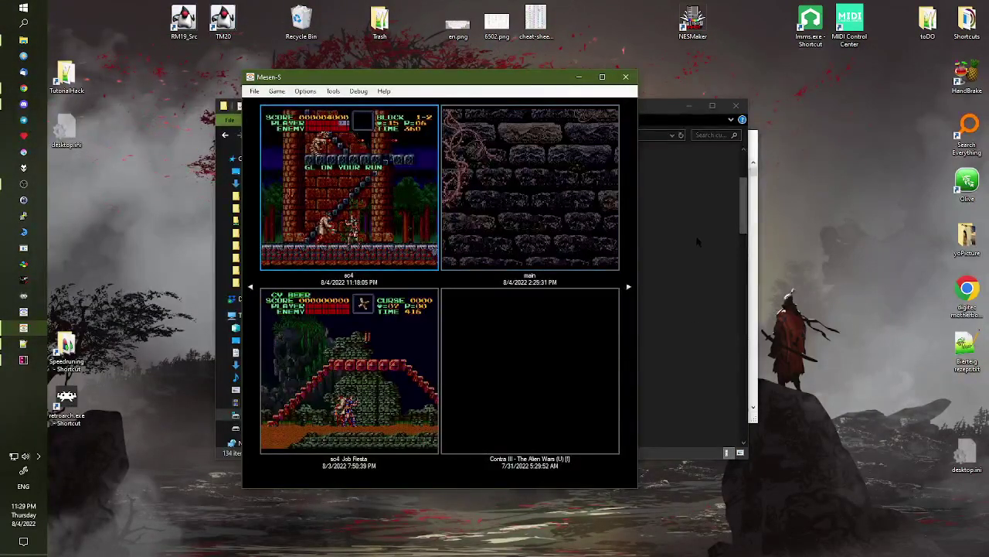
Switch to File Explorer and go to the SNES\1Hacks\TutorialHack folder
click(700, 243)
key(BackSpace)
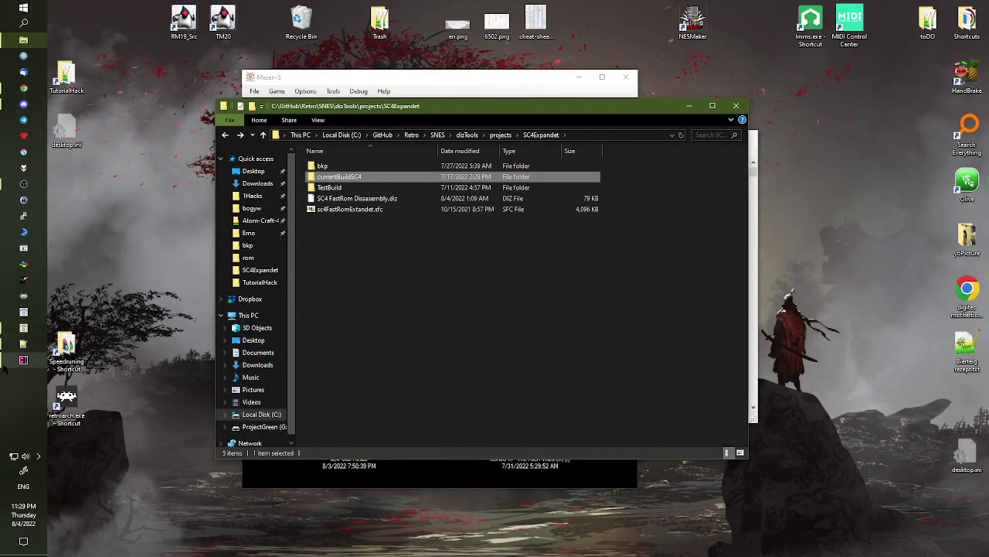
key(BackSpace)
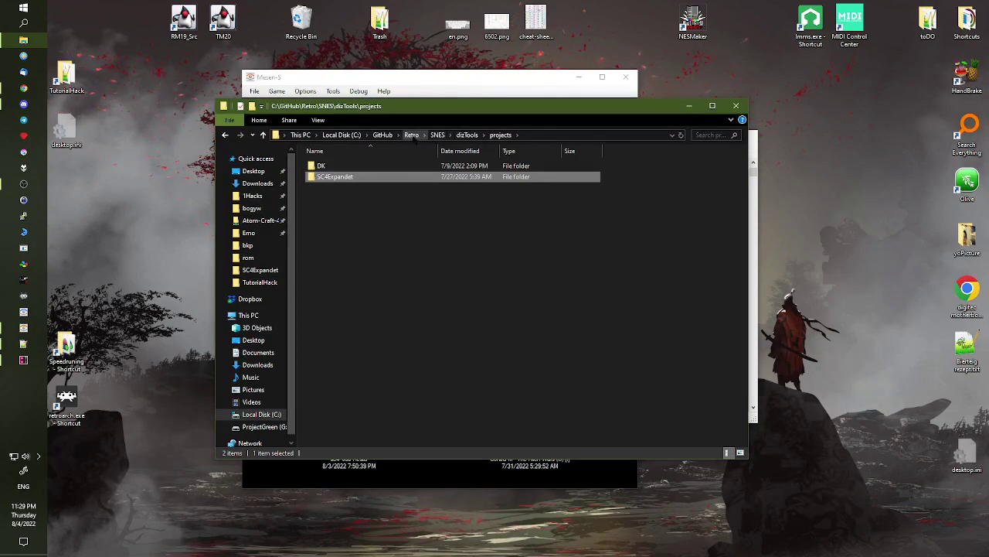
click(414, 136)
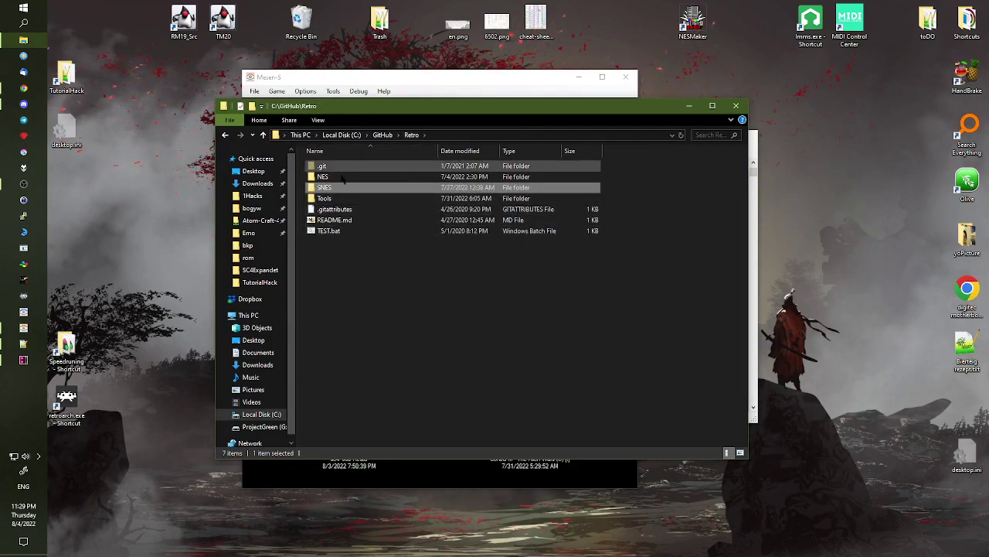
double_click(323, 188)
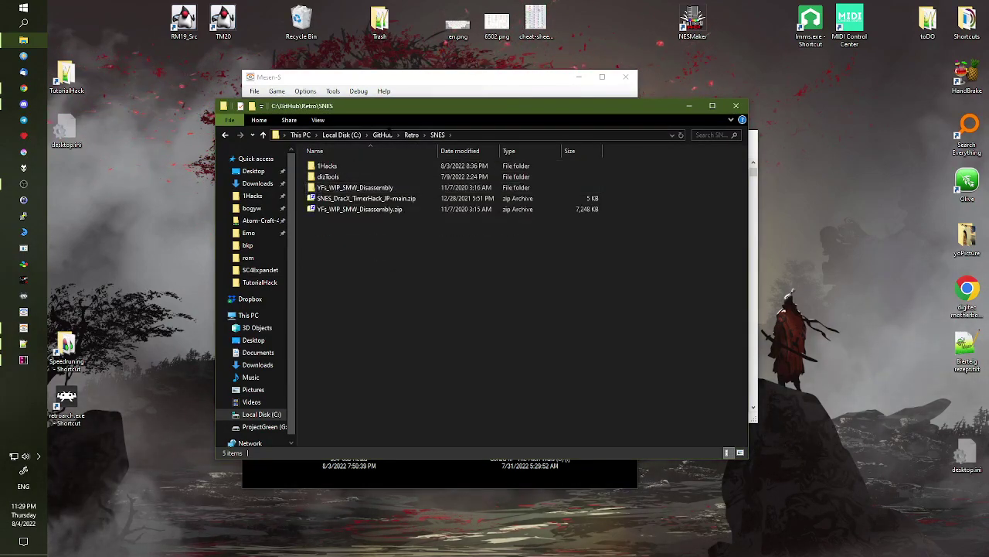
double_click(328, 165)
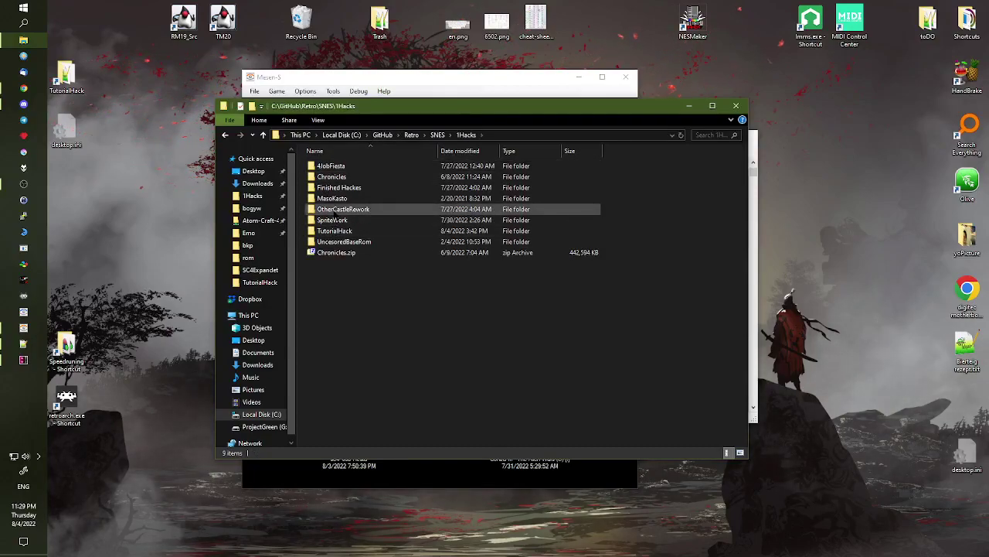
double_click(328, 231)
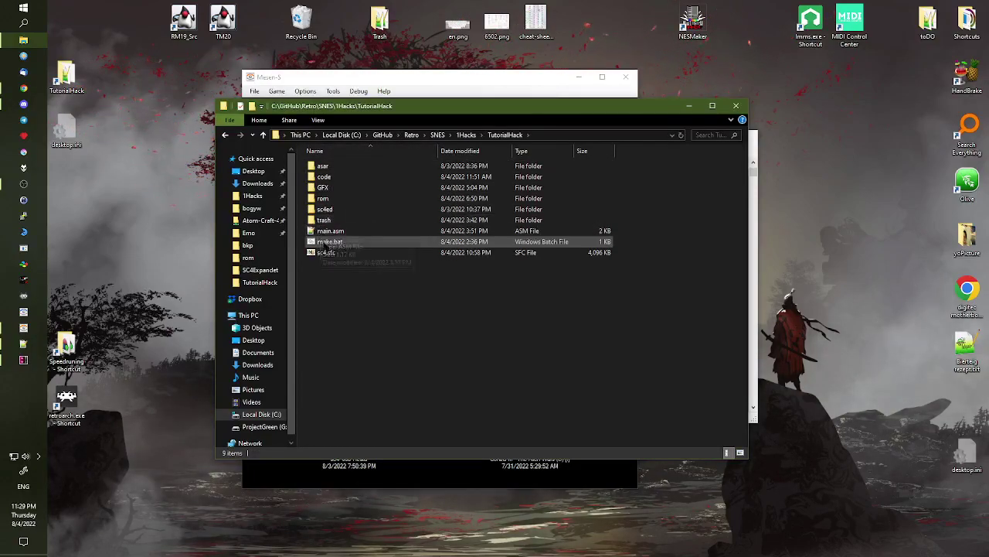
Move the folder window clear of the emulator and load sc4.sfc from TutorialHack into Mesen-S
drag(343, 109, 650, 103)
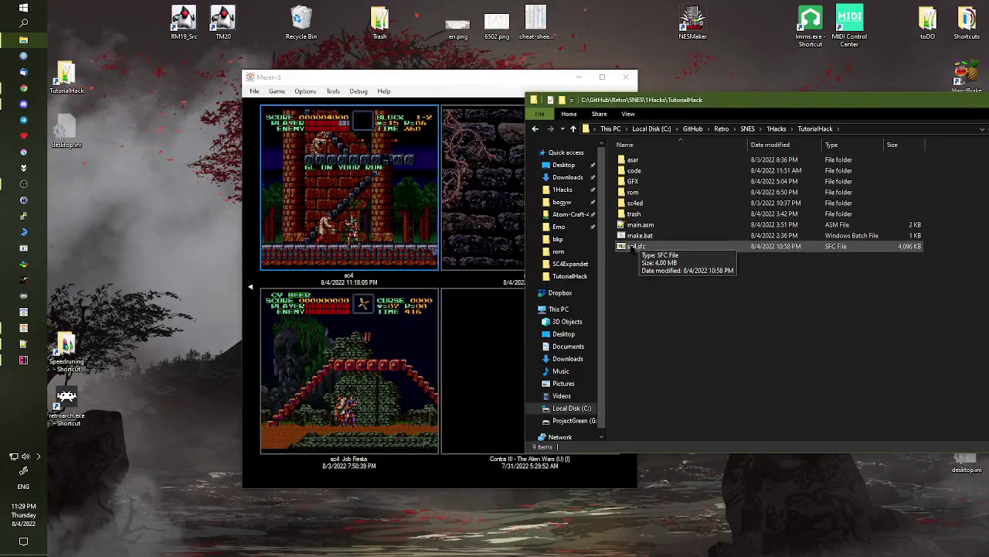
click(633, 246)
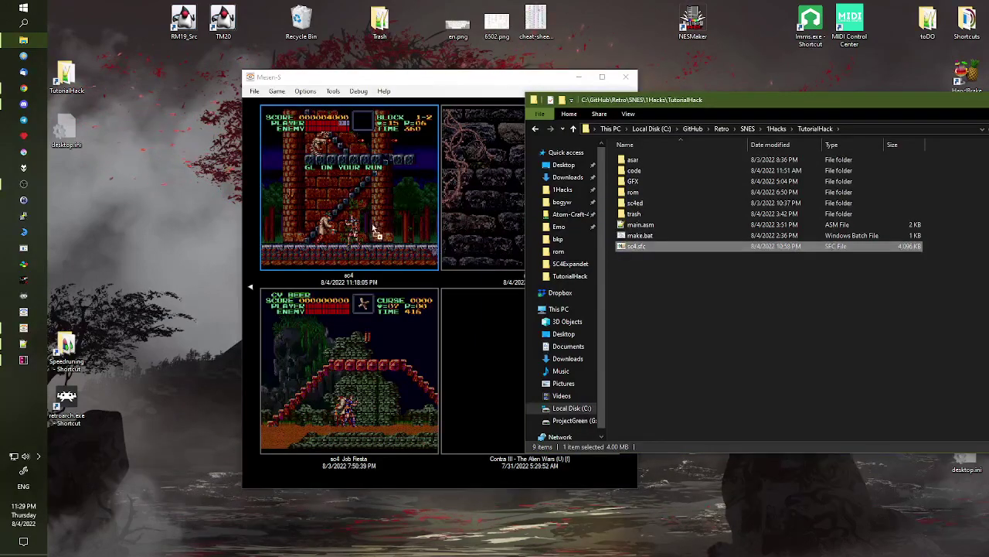
double_click(634, 246)
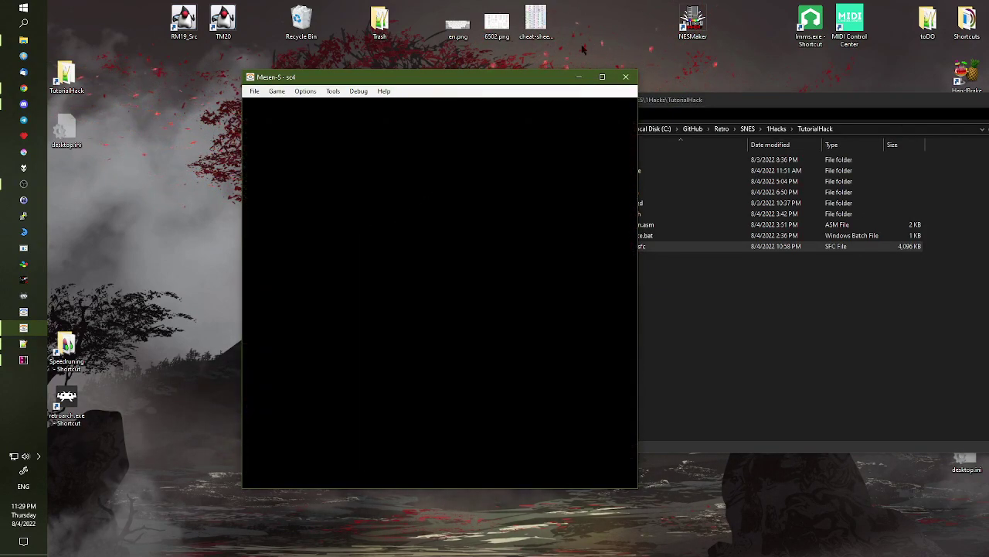
Return to Mesen-S and start the game from the name entry screen with the name left blank
key(alt+Tab)
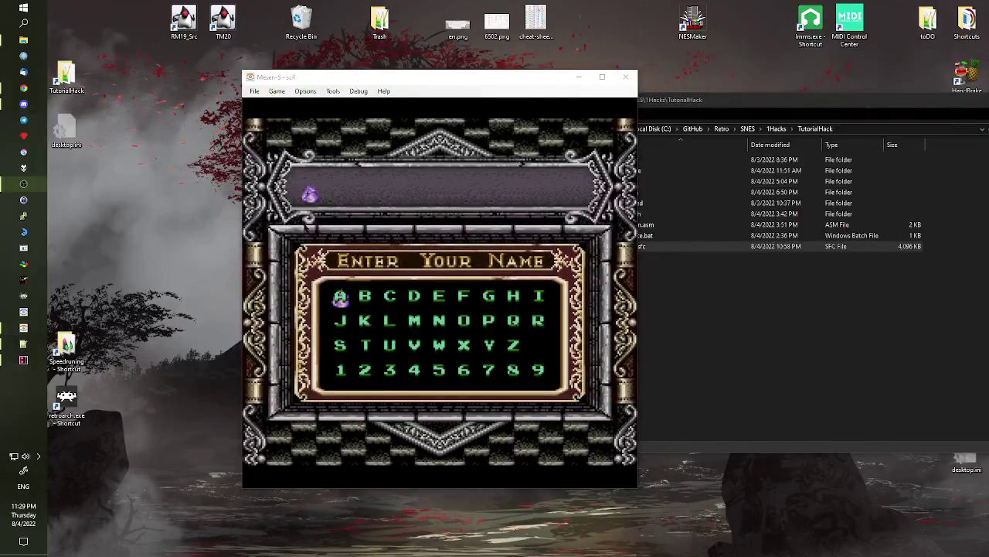
click(430, 194)
key(Return)
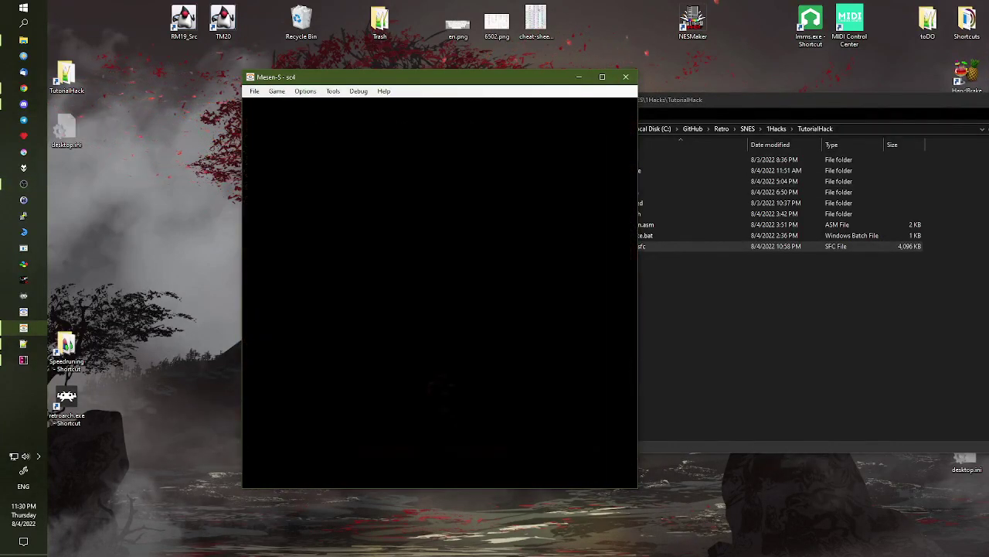
key(Return)
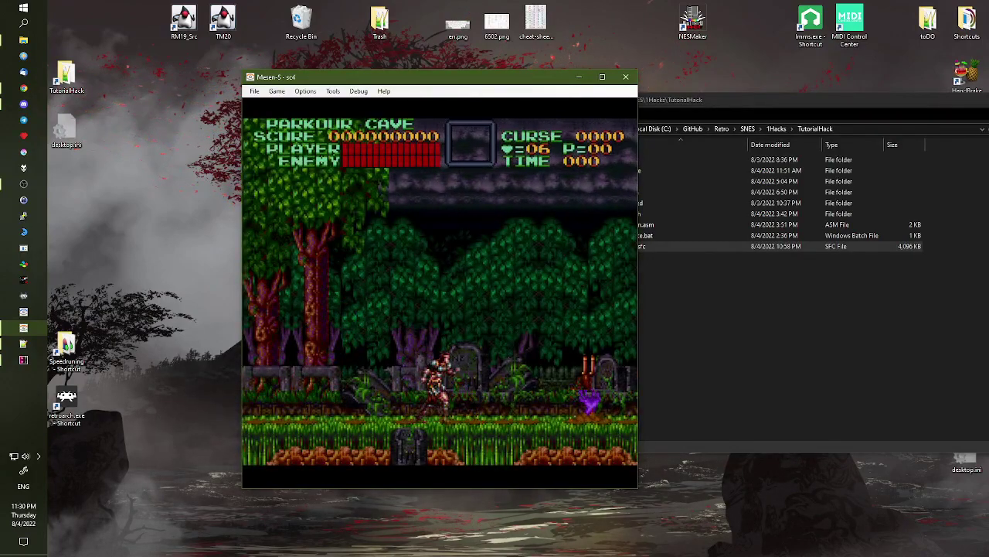
Play through the opening forest of the Parkour Cave level, jumping and whipping the candles and skeletons along the way
key(Right)
key(a)
key(z)
key(a)
key(z)
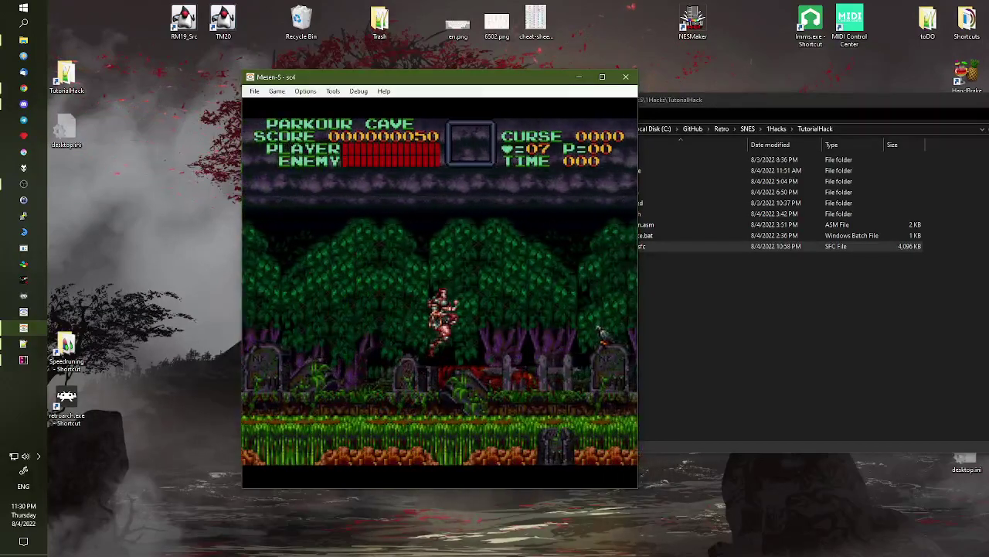
key(Right)
key(z)
key(a)
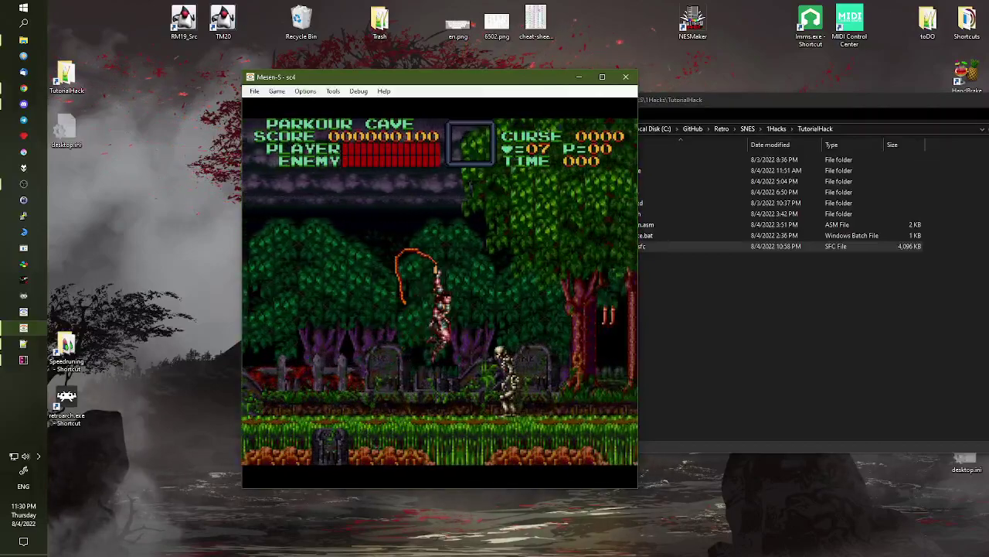
key(Right)
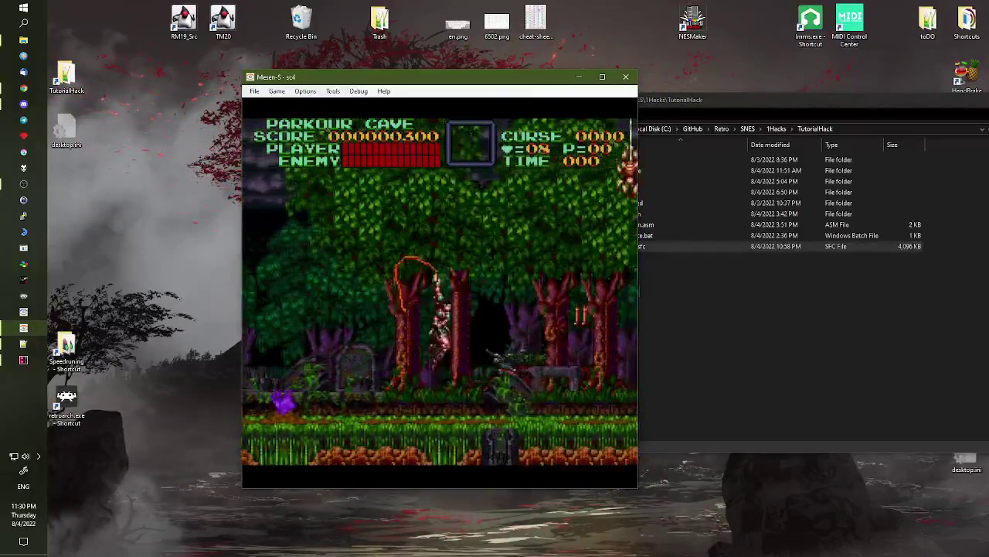
key(Right)
key(a)
key(z)
key(Right)
key(z)
key(a)
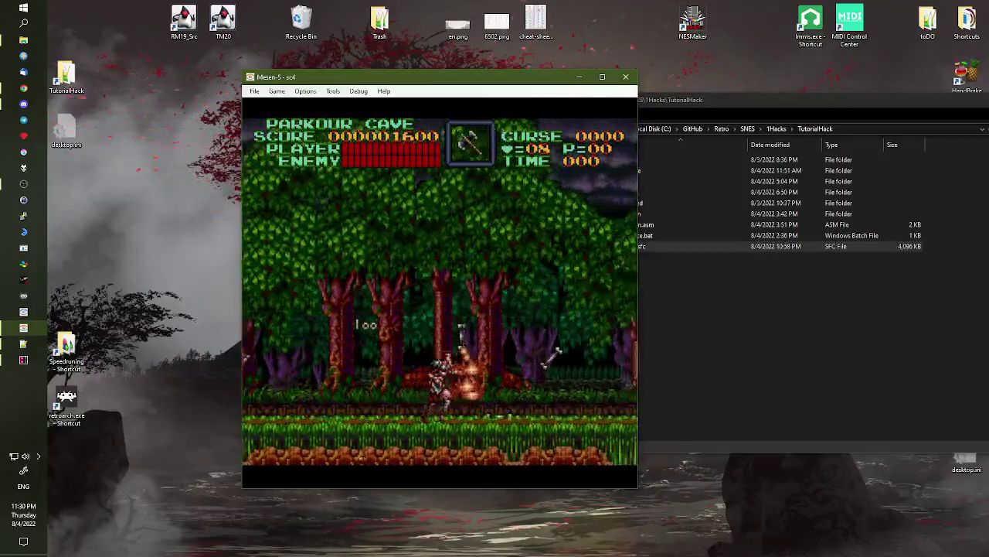
Fight past the remaining forest skeletons and enter the cave section of the level
key(Right)
key(a)
key(z)
key(a)
key(z)
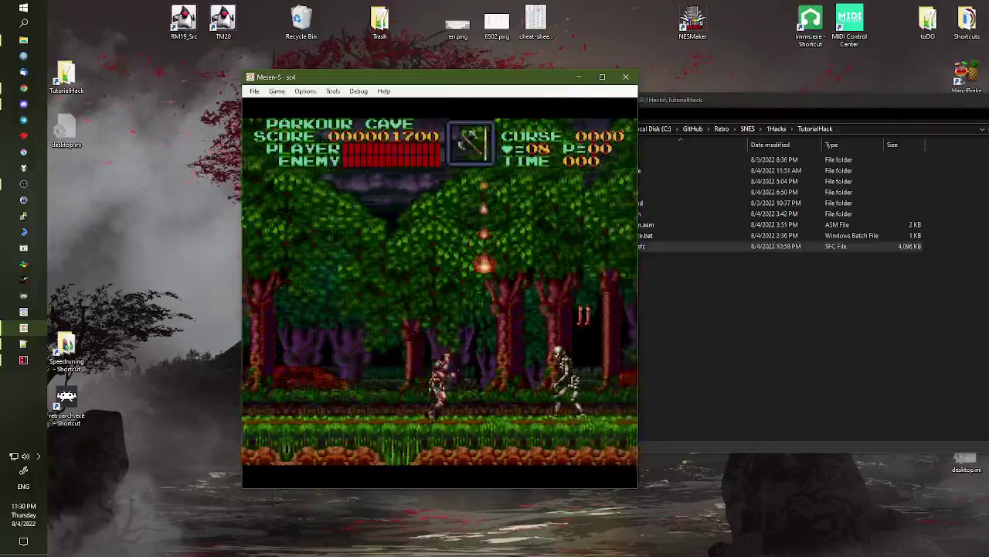
key(Right)
key(a)
key(Right)
key(Right)
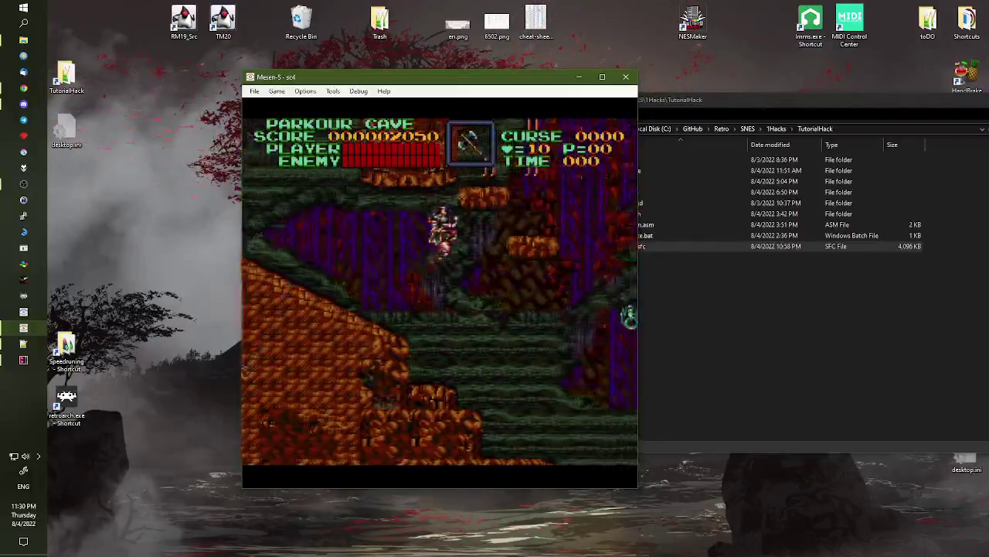
Demonstrate whip swinging on the green grapple ring beside the cave's rock ledge, attaching and releasing repeatedly
key(a)
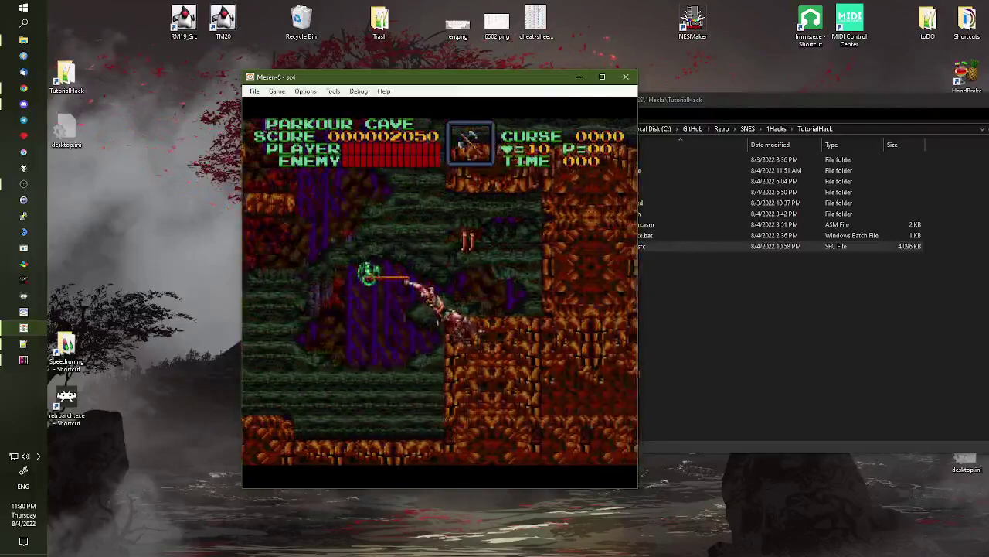
key(a)
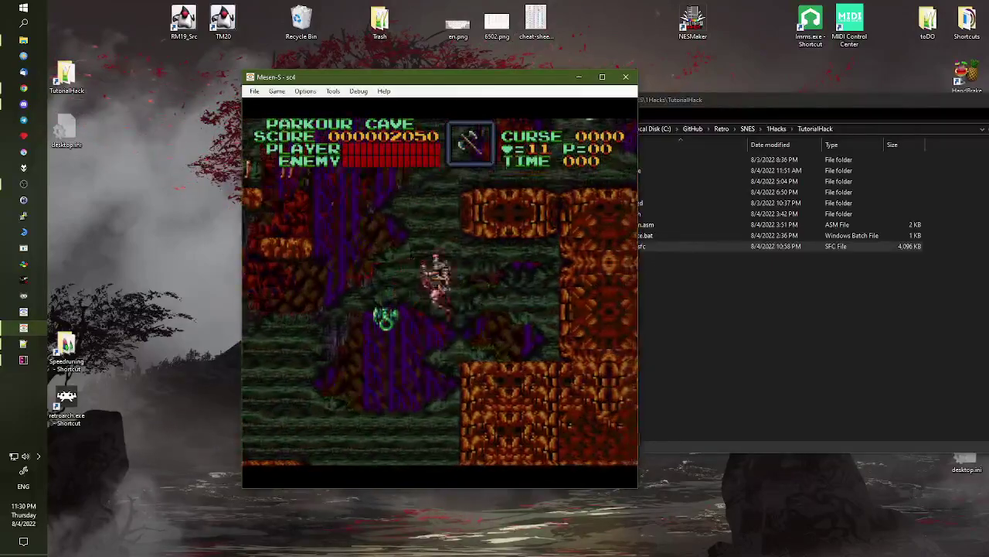
key(z)
key(Left)
key(a)
key(z)
key(z)
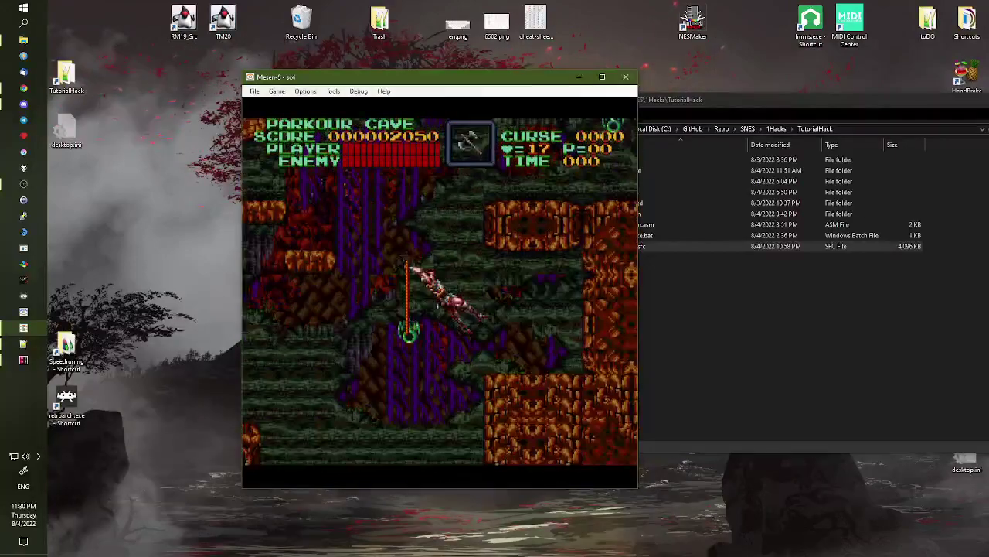
key(Left)
key(a)
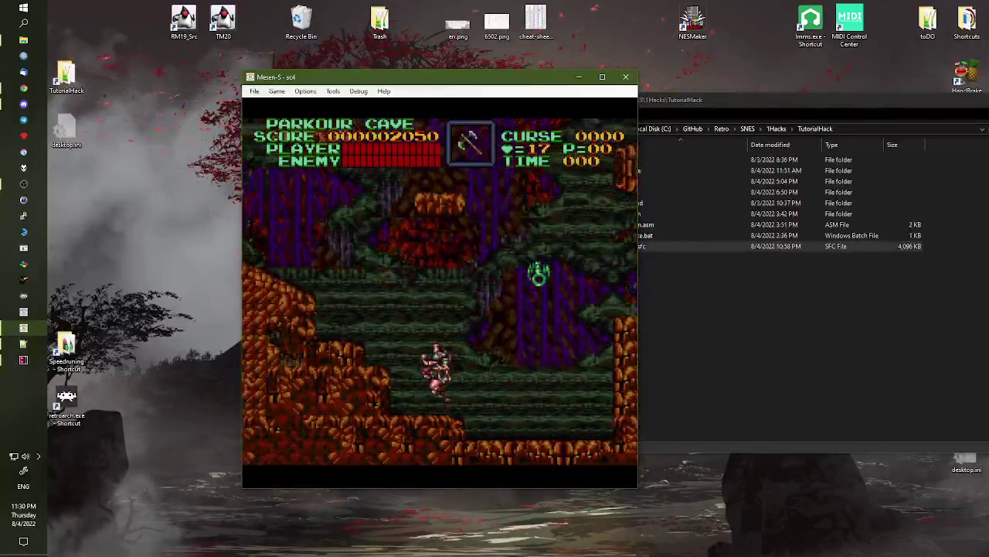
key(Left)
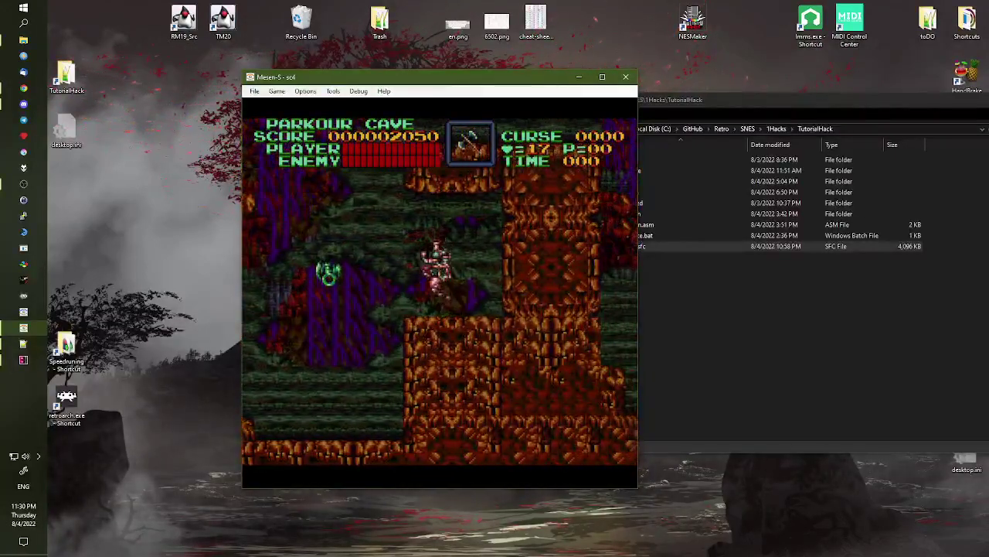
key(Left)
key(Right)
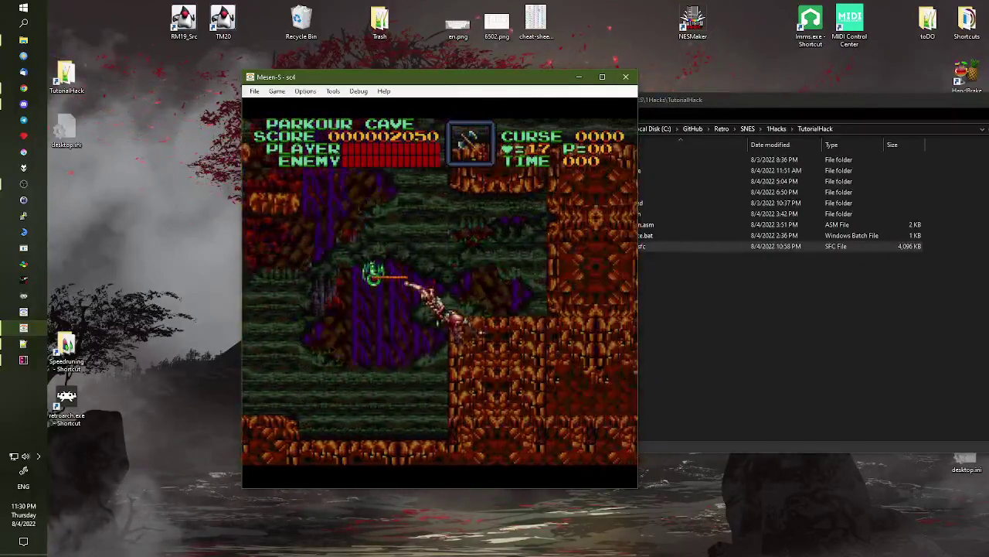
key(Left)
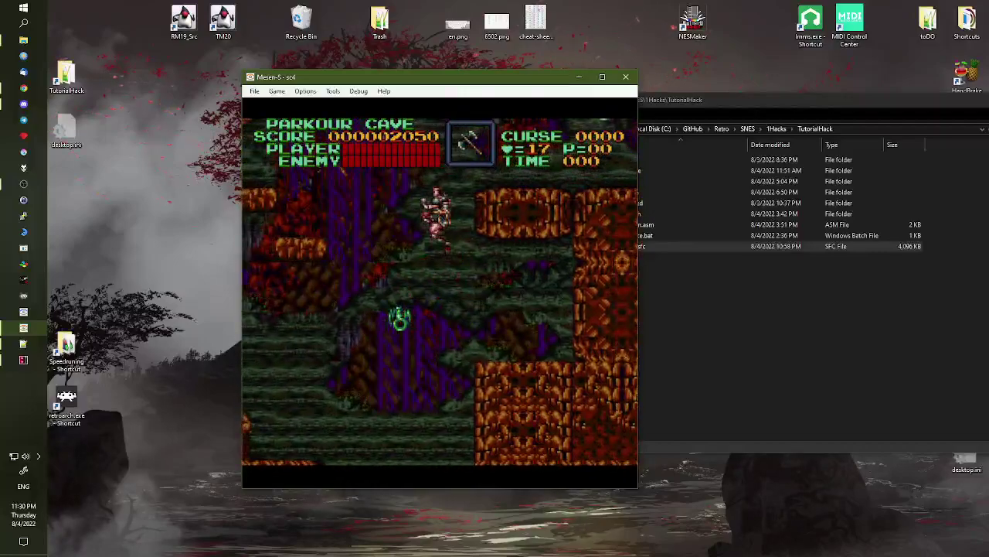
Advance through the cave past the hanging rock block, defeating the skeletons and jumping over the floor spikes
key(Right)
key(Right)
key(Right)
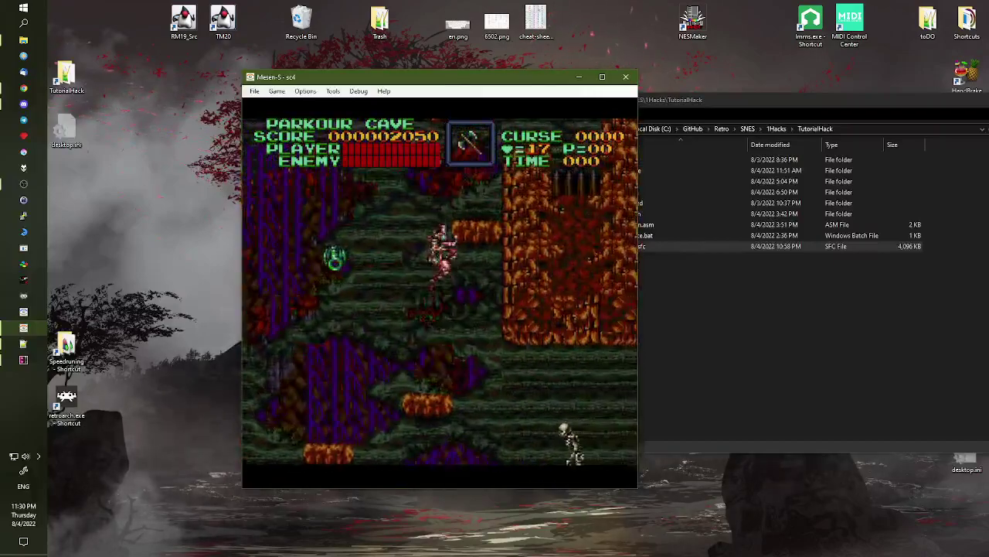
key(z)
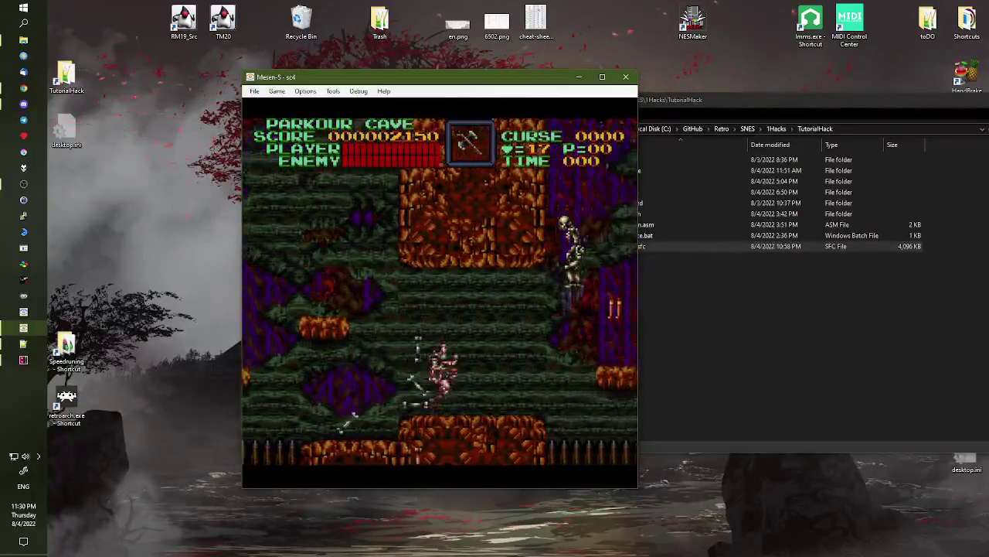
key(Right)
key(z)
key(Right)
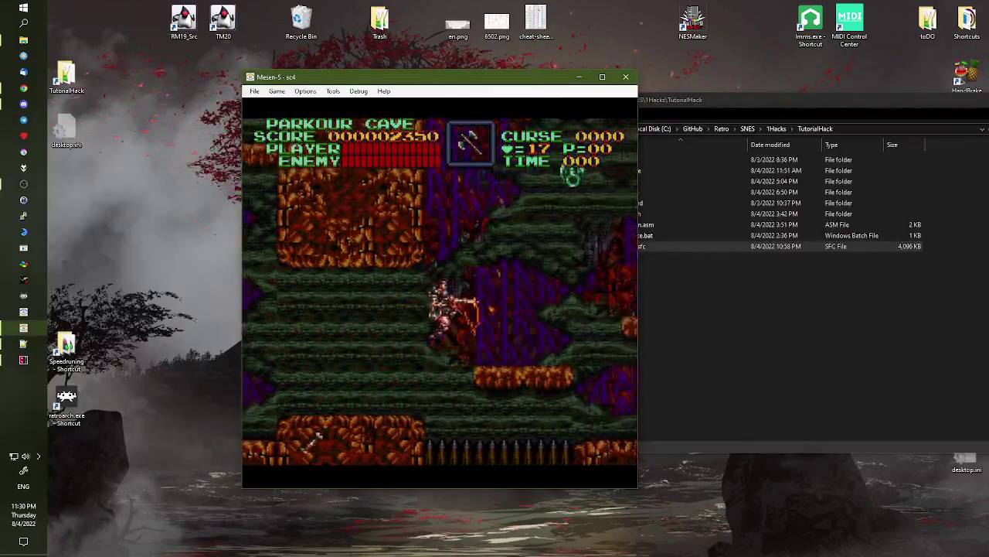
Climb the cave shaft by swinging up the stacked green grapple rings and cross over the tall rock wall
key(Right)
key(z)
key(Left)
key(z)
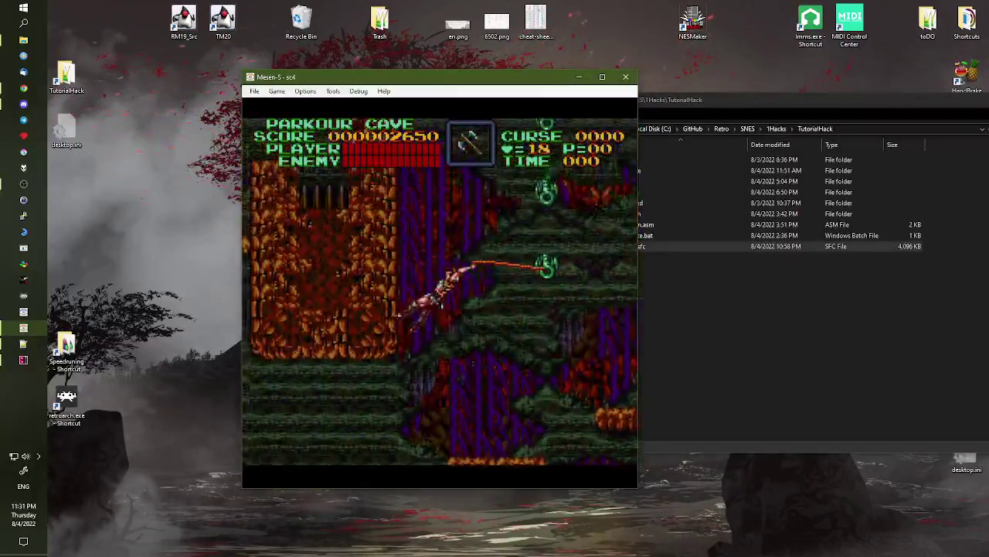
key(Right)
key(z)
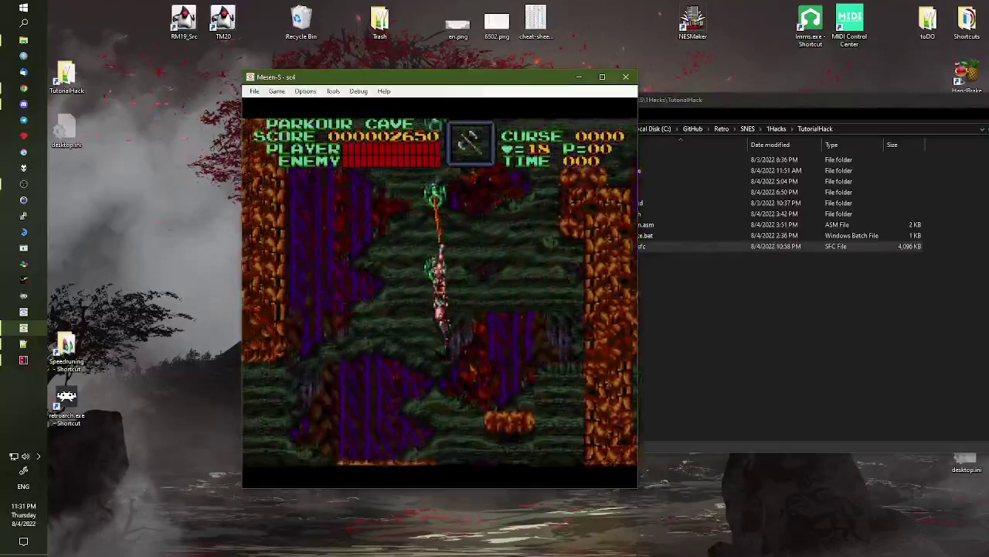
key(Left)
key(Right)
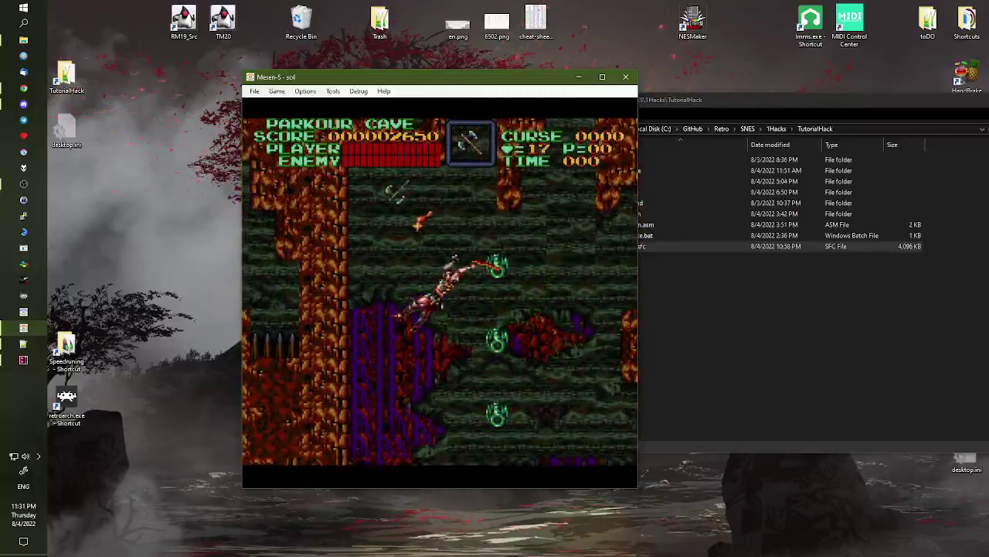
key(Right)
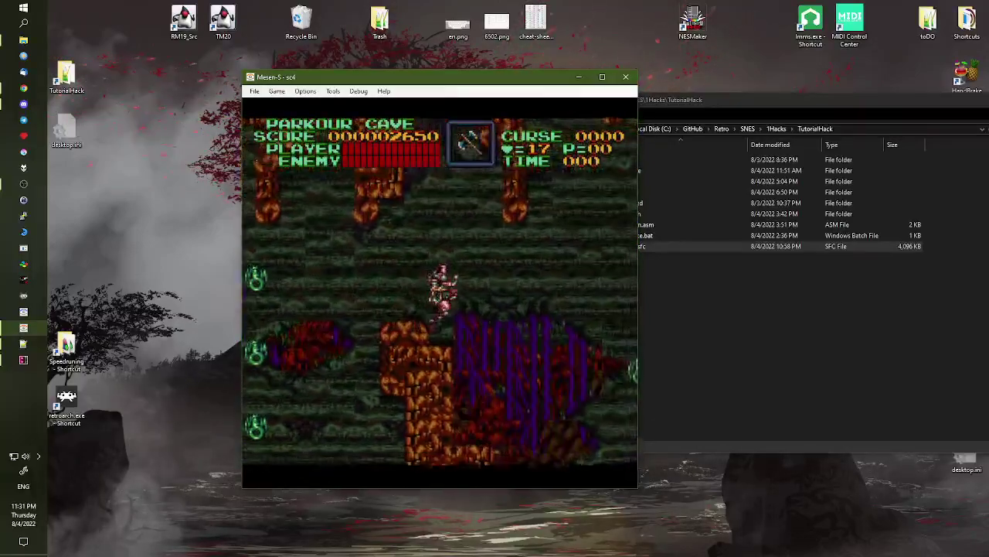
Swing from the single green ring beyond the wall, land on the floating platform beside the carved column, and whip downward
key(a)
key(z)
key(Right)
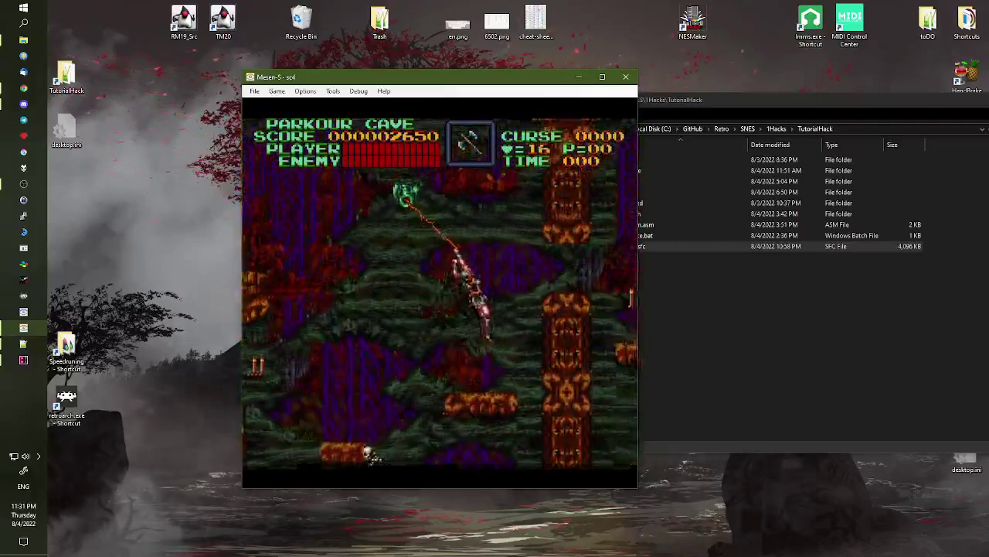
key(Left)
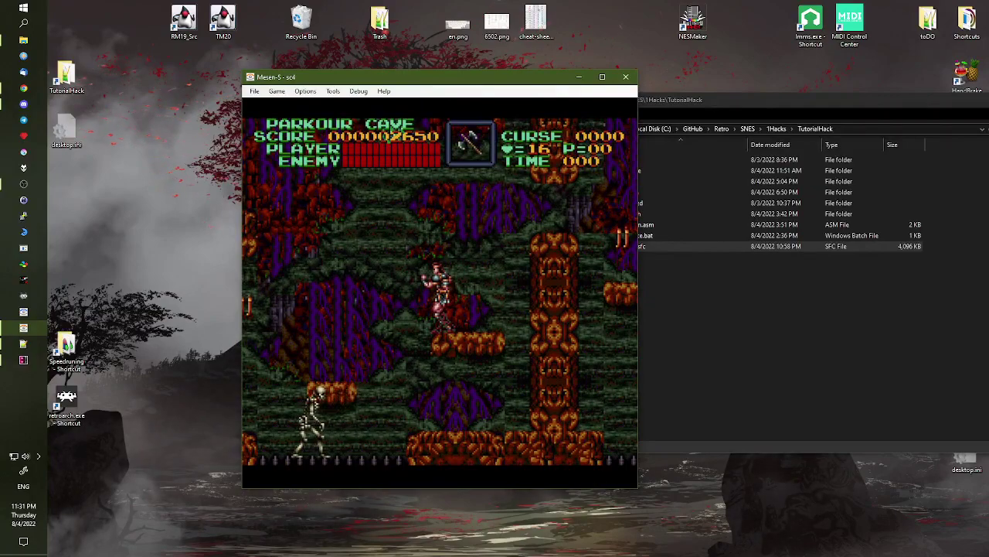
key(a)
key(Right)
key(Down)
key(z)
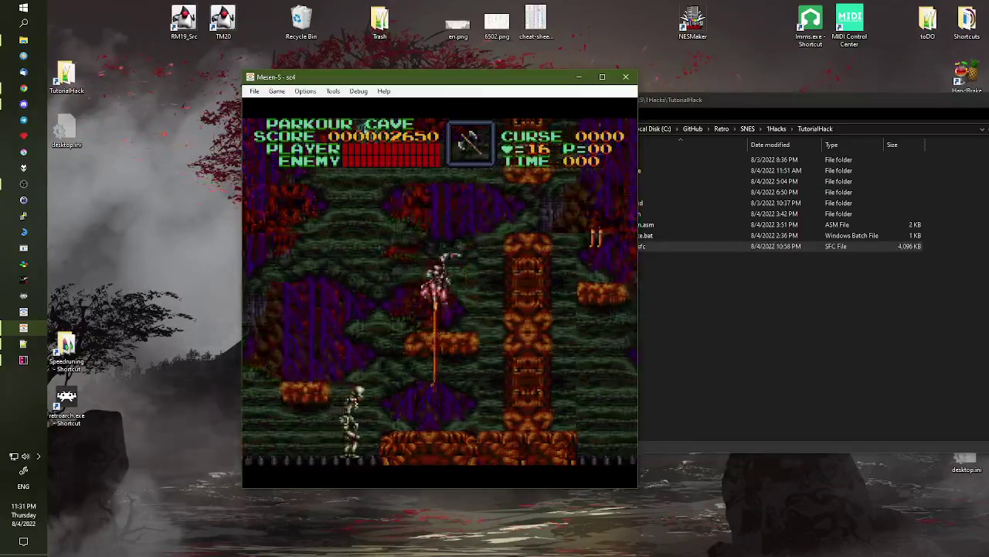
Drop to the rock ledge beside the carved column and whip the skeleton walking over the spikes
key(Left)
key(z)
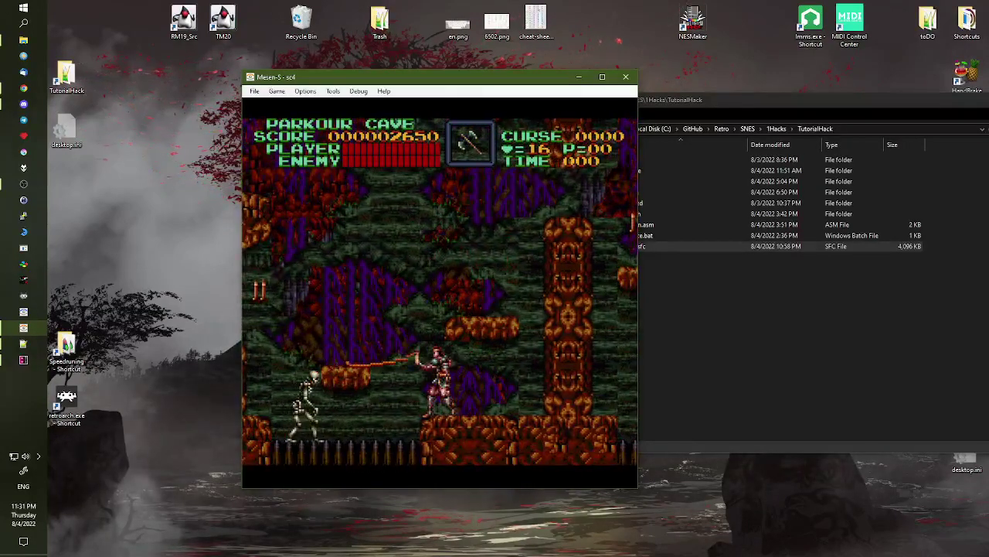
key(Down)
key(z)
key(z)
key(Left)
key(a)
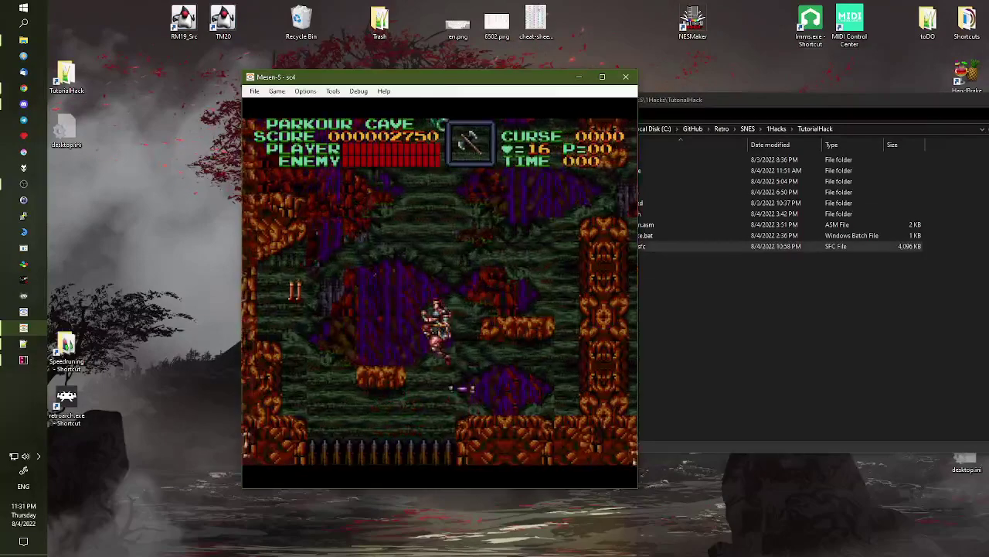
Cross the spike pit to collect the bonus beside the rock wall, return to the ledge, and try another leap over the spikes
key(Left)
key(a)
key(Right)
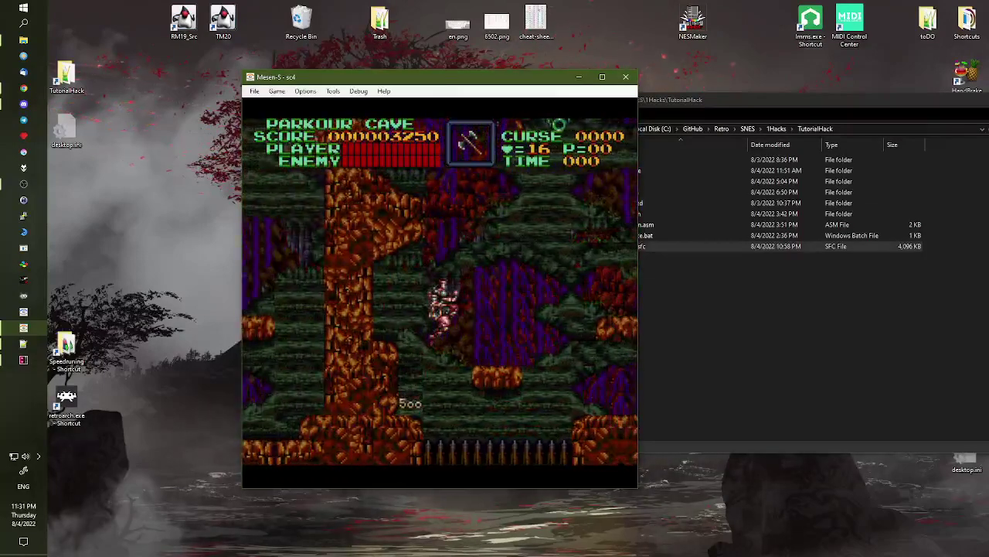
key(a)
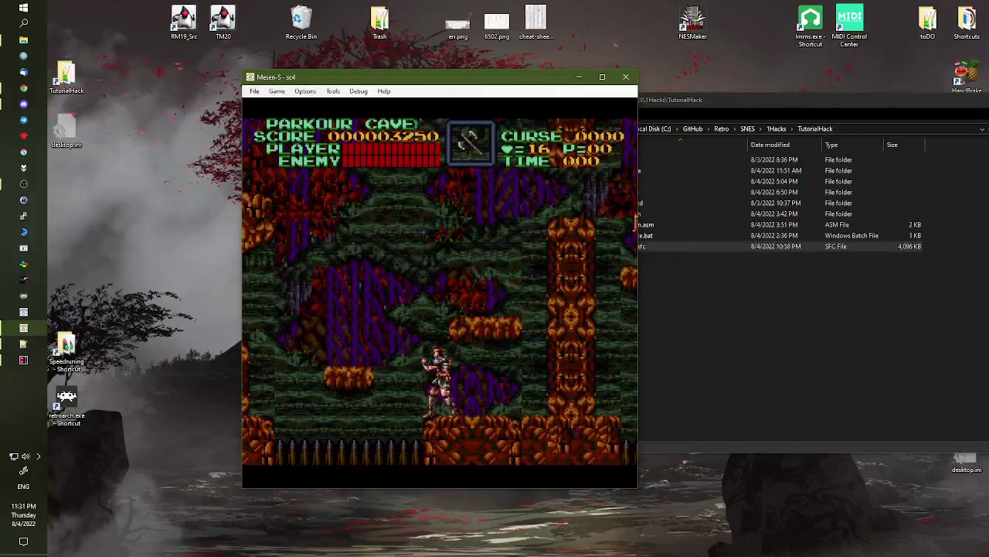
key(Left)
key(a)
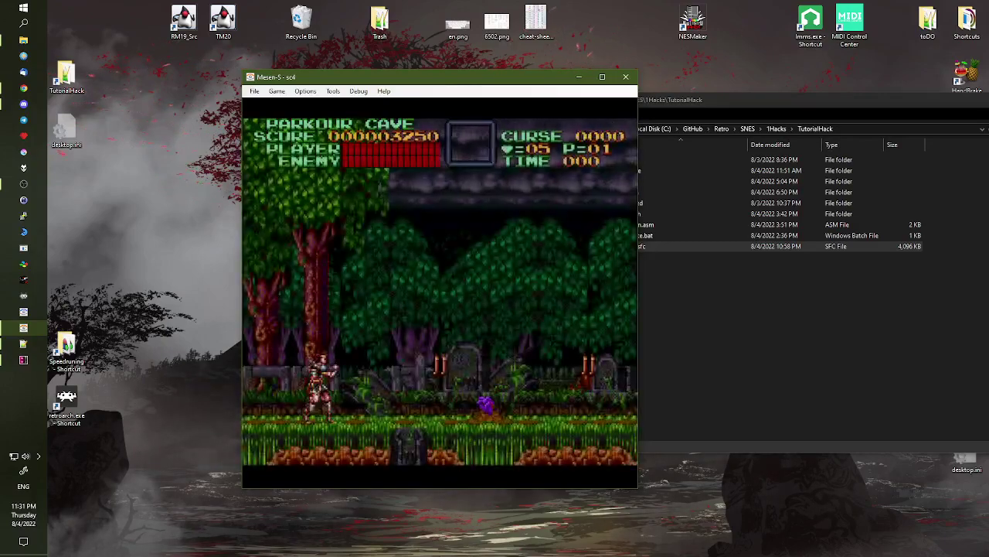
Replay the forest graveyard from the level start, jumping and whipping the candles and skeletons
key(Right)
key(a)
key(z)
key(Right)
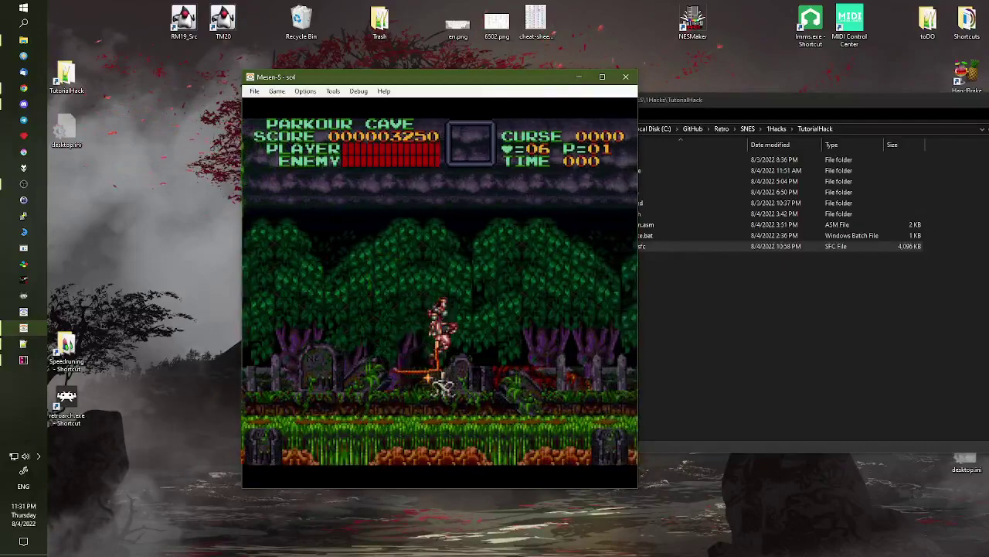
key(Right)
key(z)
key(a)
key(z)
key(Right)
key(a)
key(Right)
key(z)
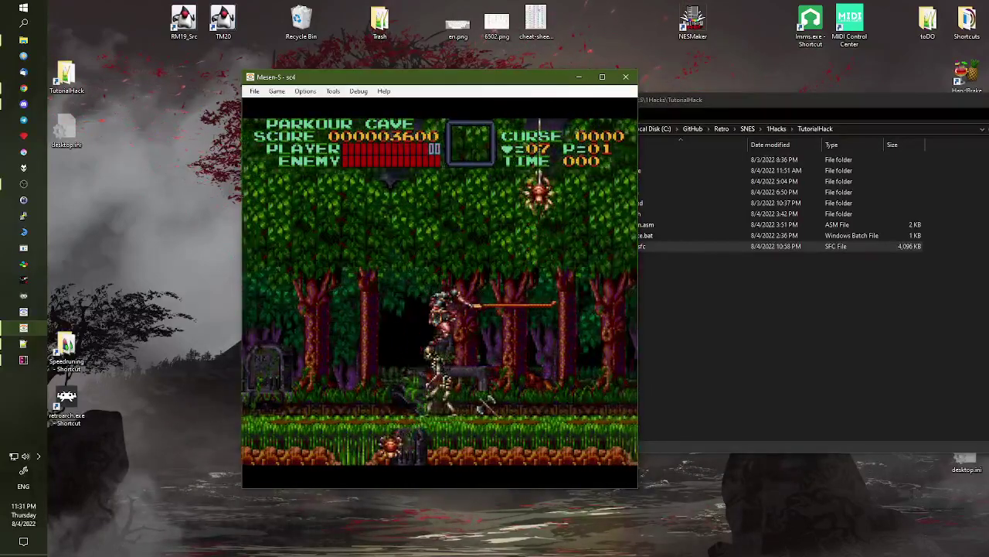
Defeat the skeleton beneath the hanging spider, pick up the axe, and whip onward through the forest trees
key(z)
key(Right)
key(a)
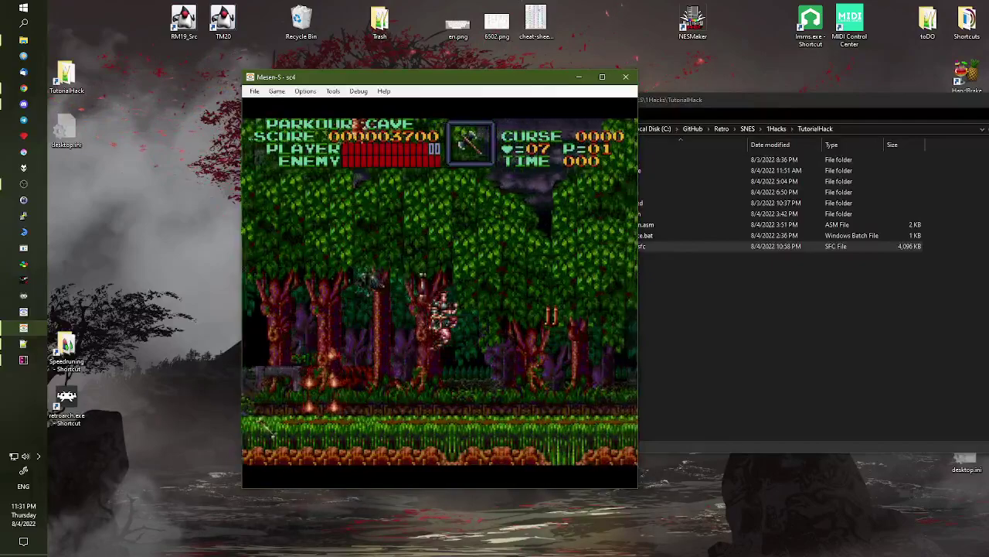
key(z)
key(a)
key(z)
key(Right)
key(a)
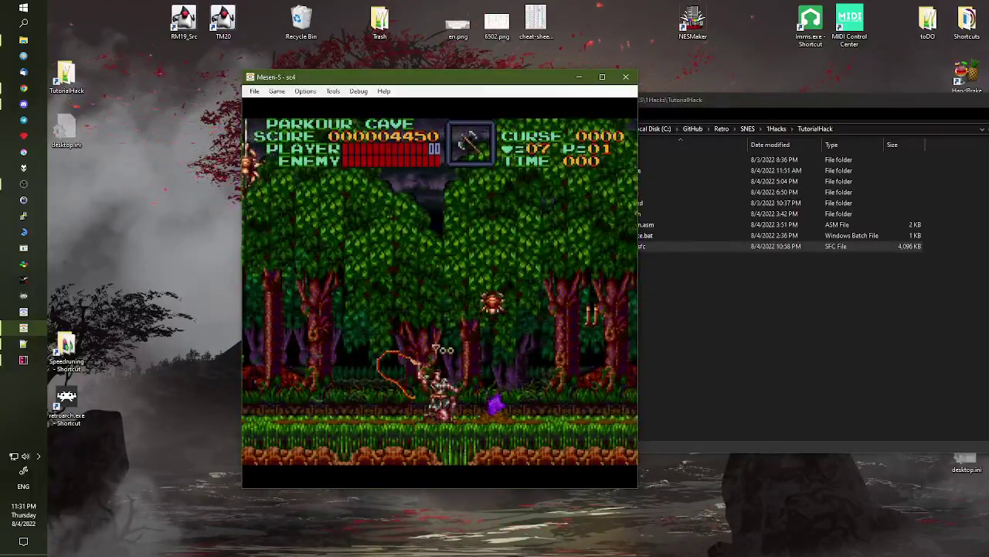
Advance past the last forest spiders and run down the brown slope towards the cave
key(a)
key(z)
key(s)
key(Right)
key(Right)
key(a)
key(Right)
key(Right)
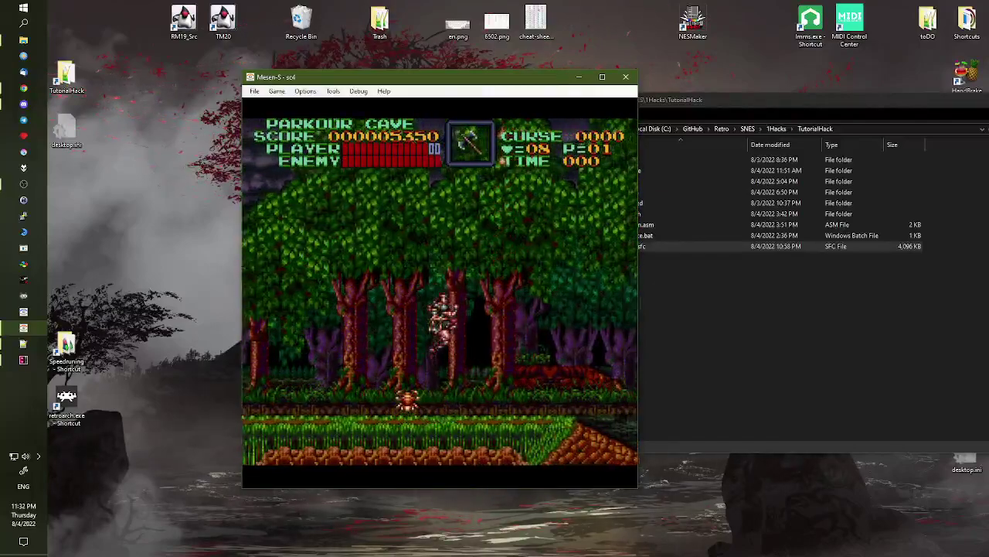
key(Right)
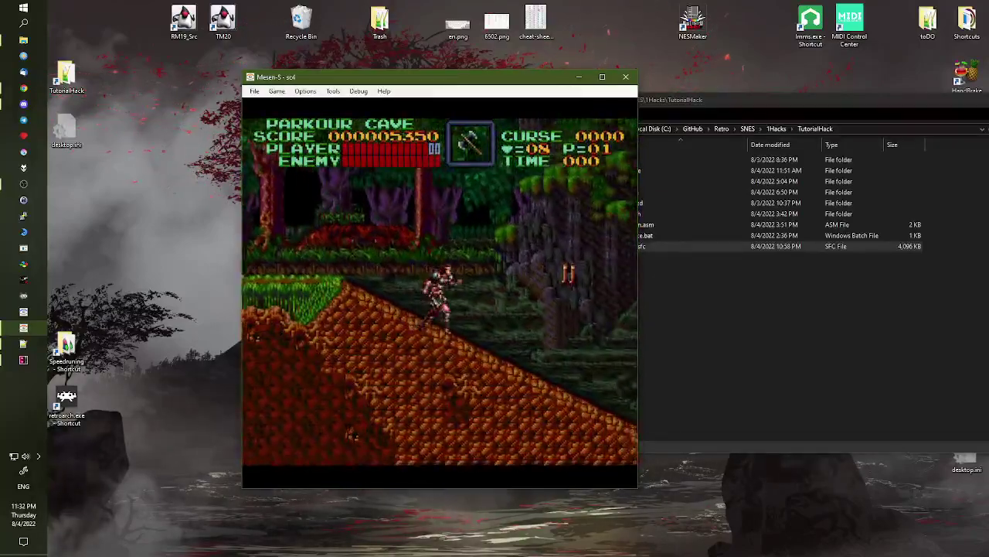
Enter the cave from the slope and swing on the green ring to get over the rock ledge
key(Right)
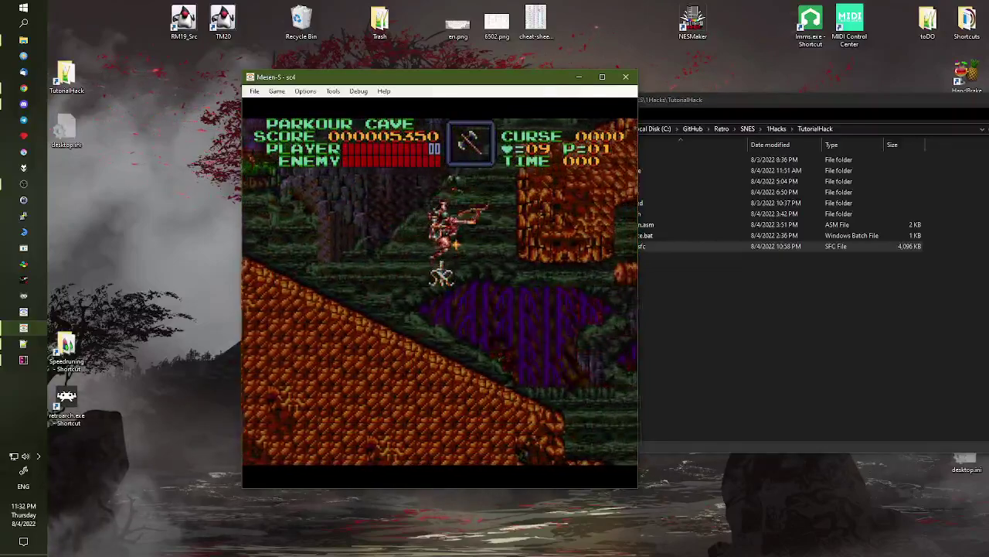
key(Right)
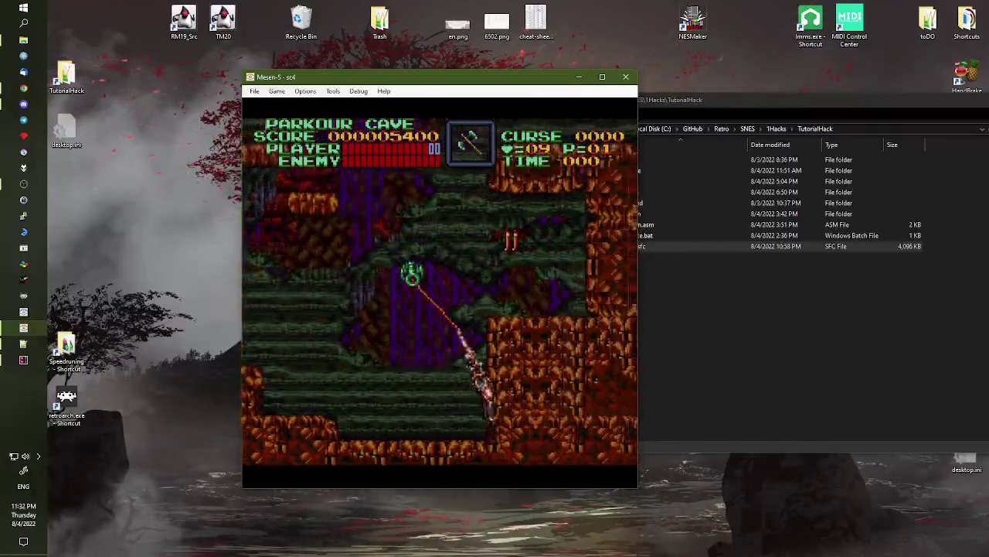
key(Right)
key(Left)
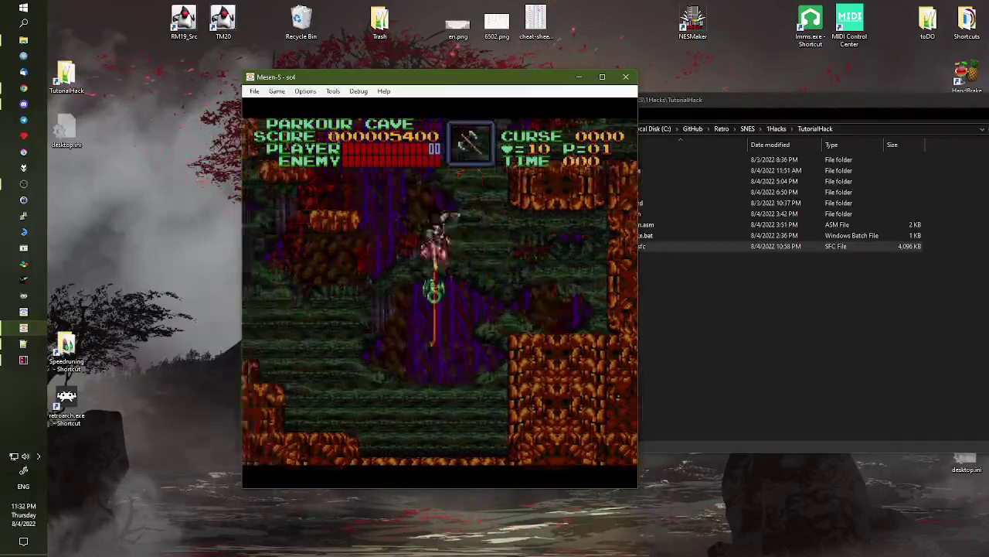
Pass the hanging rock block, whipping its skeletons, and jump the platforms over the spikes to the ring shaft
key(Right)
key(Right)
key(Right)
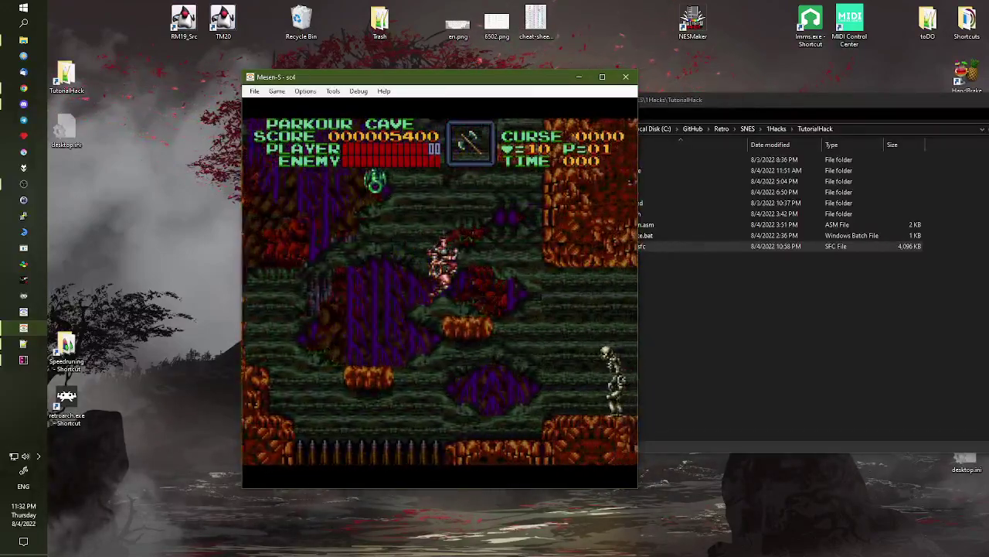
key(Right)
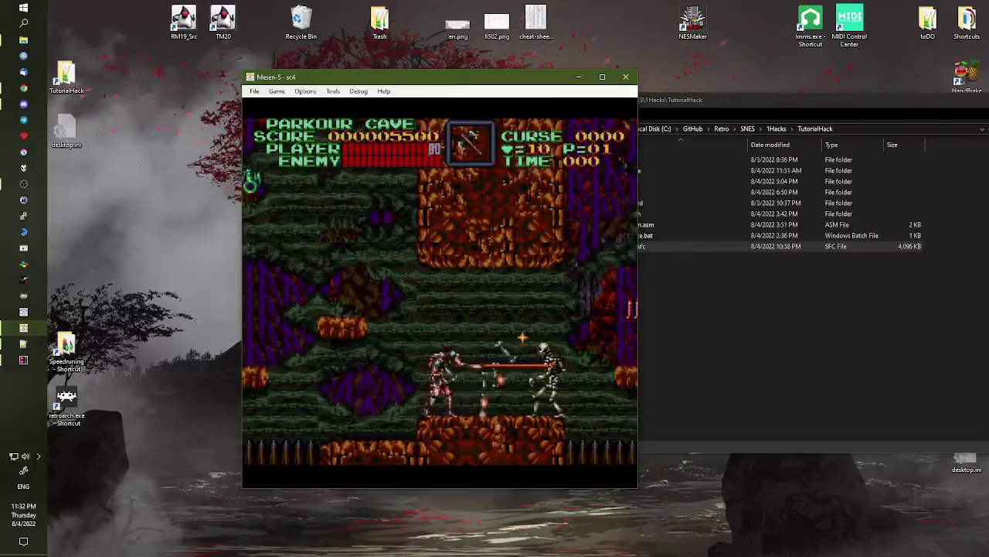
key(Right)
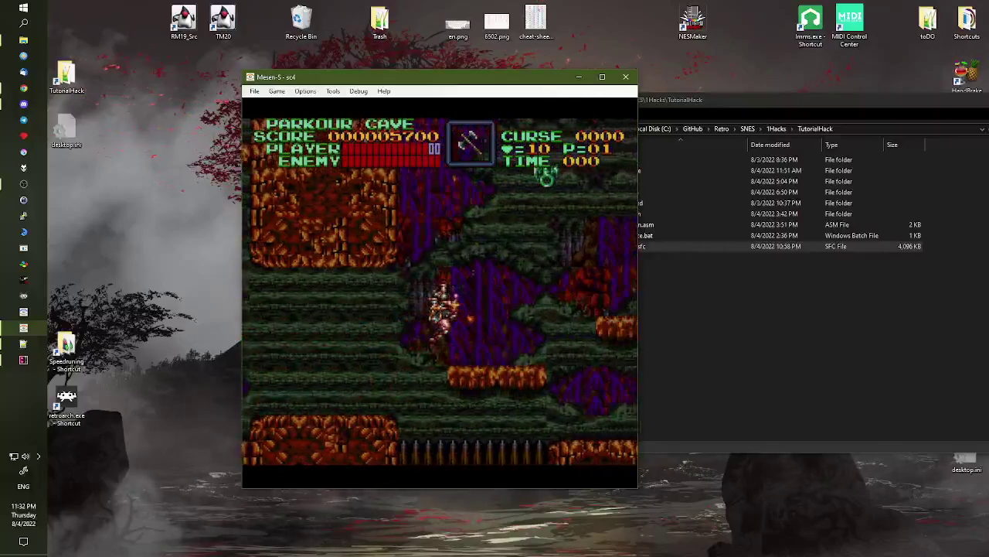
key(Right)
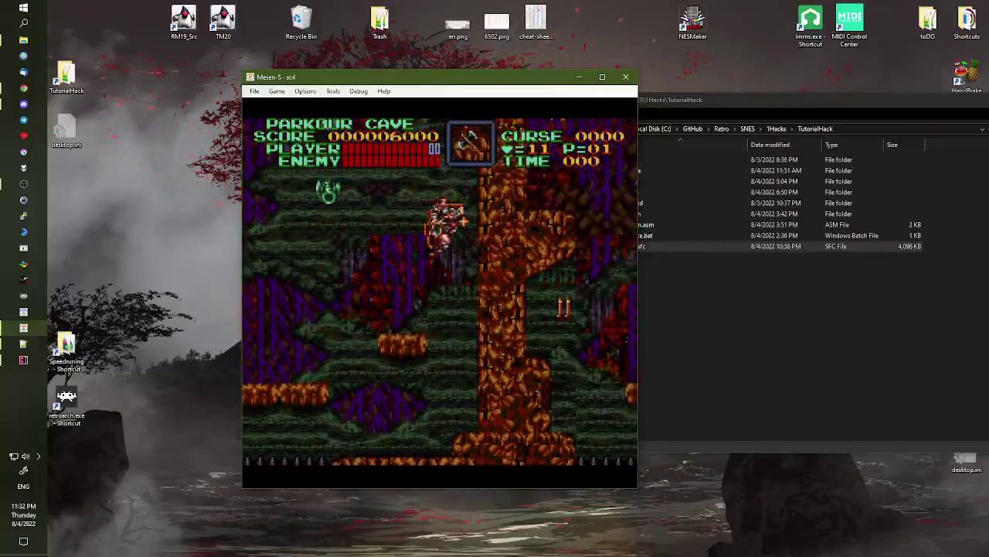
Swing back and forth up the shaft's green rings and leap over the rock wall again
key(Left)
key(Right)
key(Left)
key(Left)
key(Right)
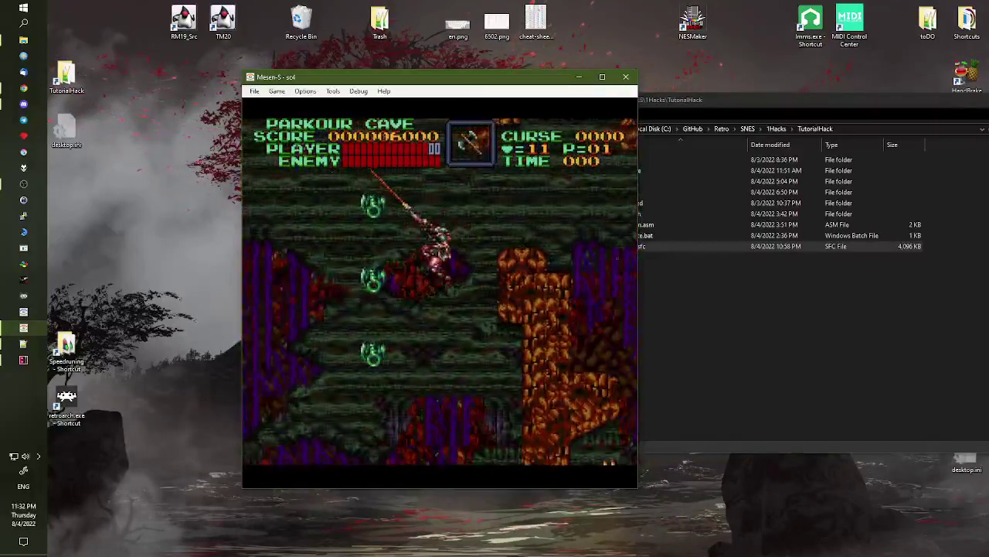
key(Left)
key(Right)
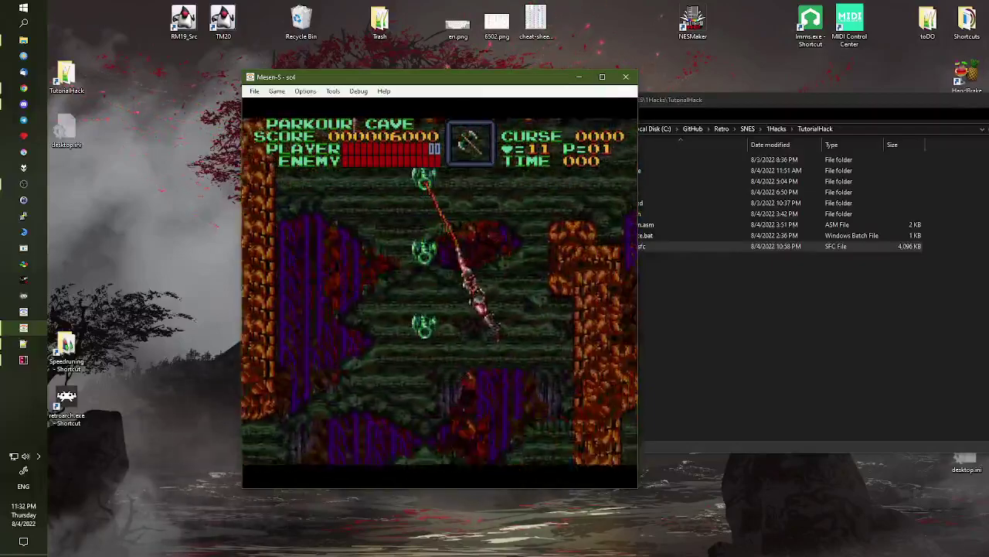
key(Right)
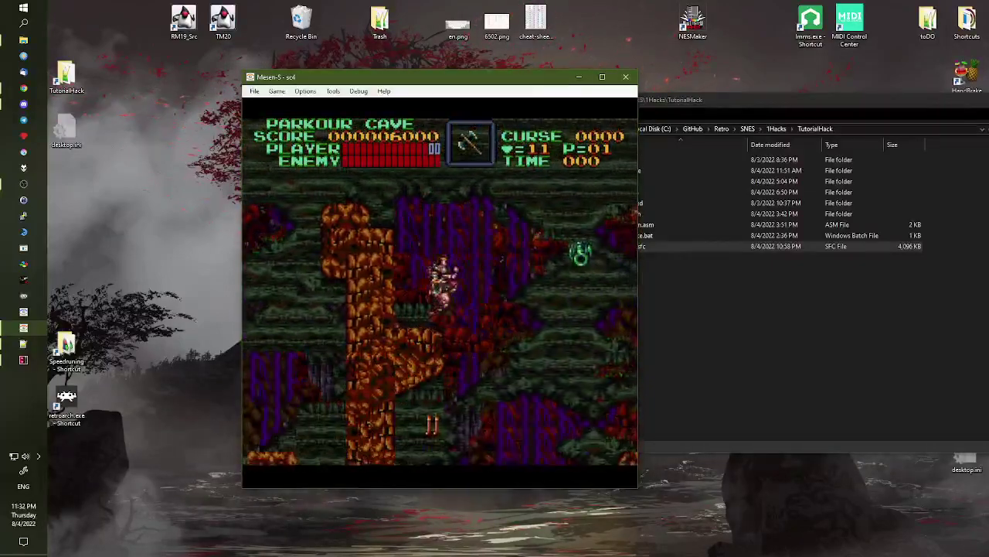
Drop beside the carved column, whip the skeletons around the rock ledge, and jump back over the spike pit
key(Left)
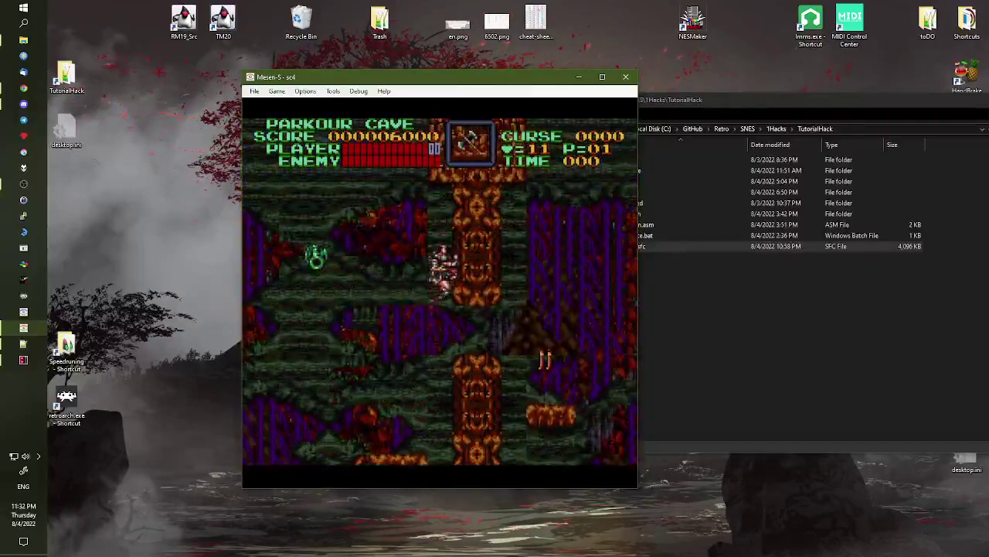
key(Left)
key(z)
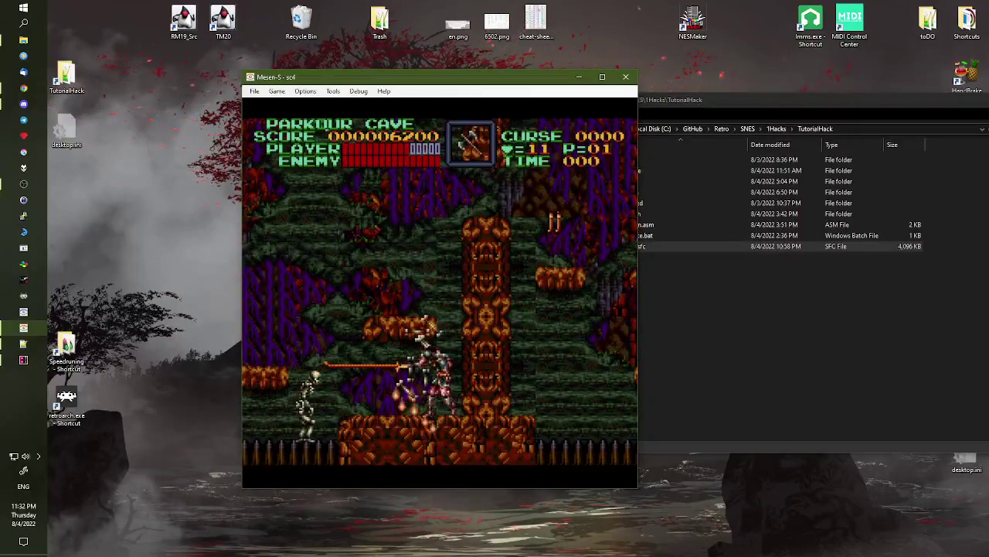
key(Left)
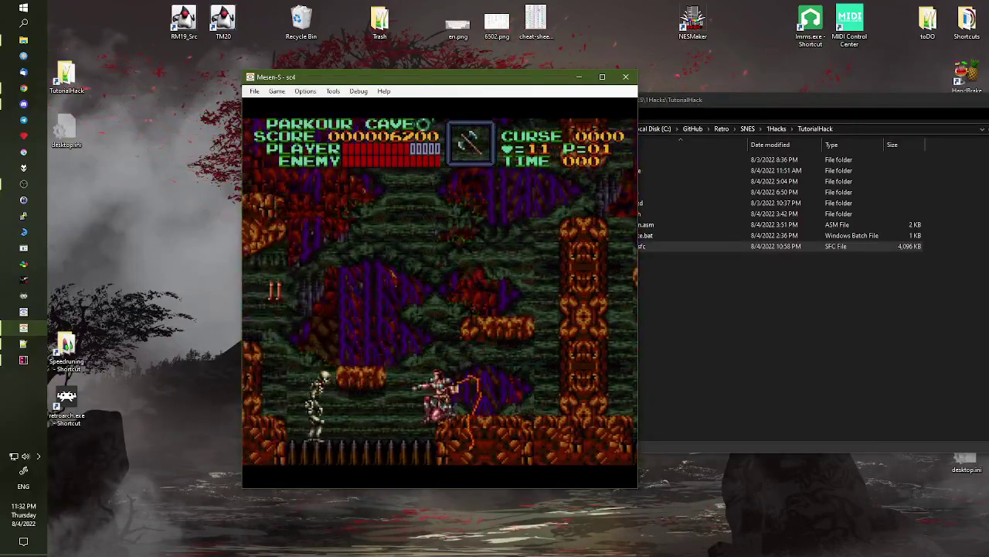
key(Left)
key(x)
key(Right)
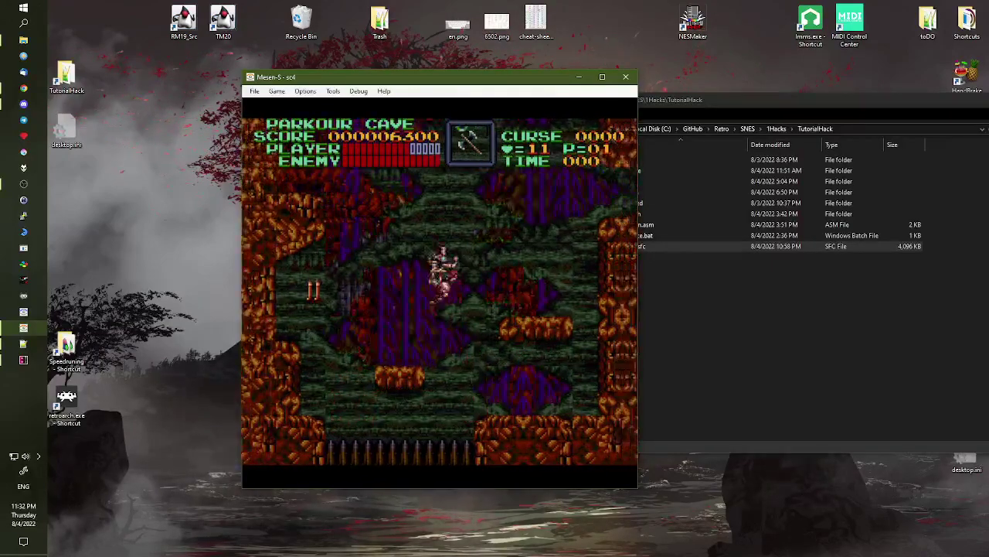
Swing from the single green ring and leap through the gap in the carved column
key(z)
key(Left)
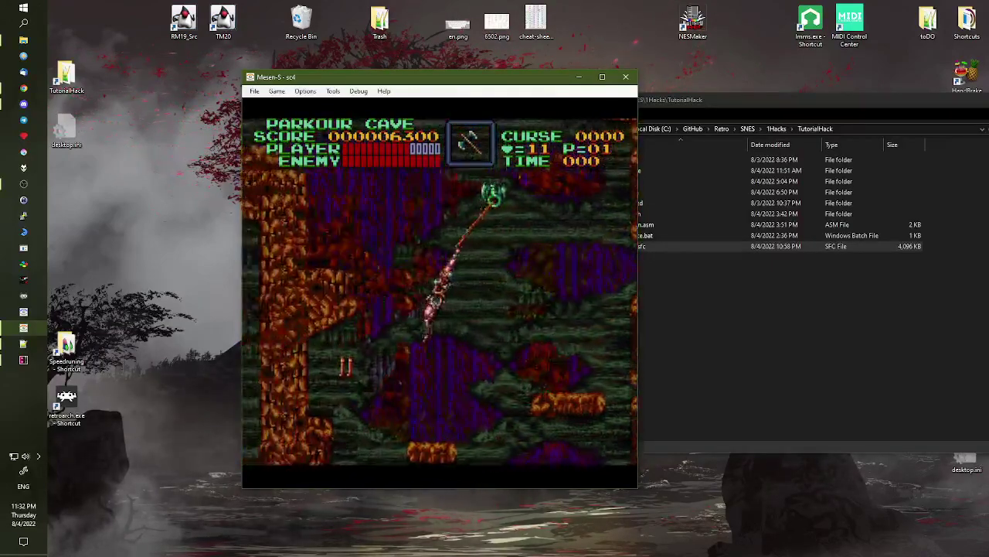
key(Right)
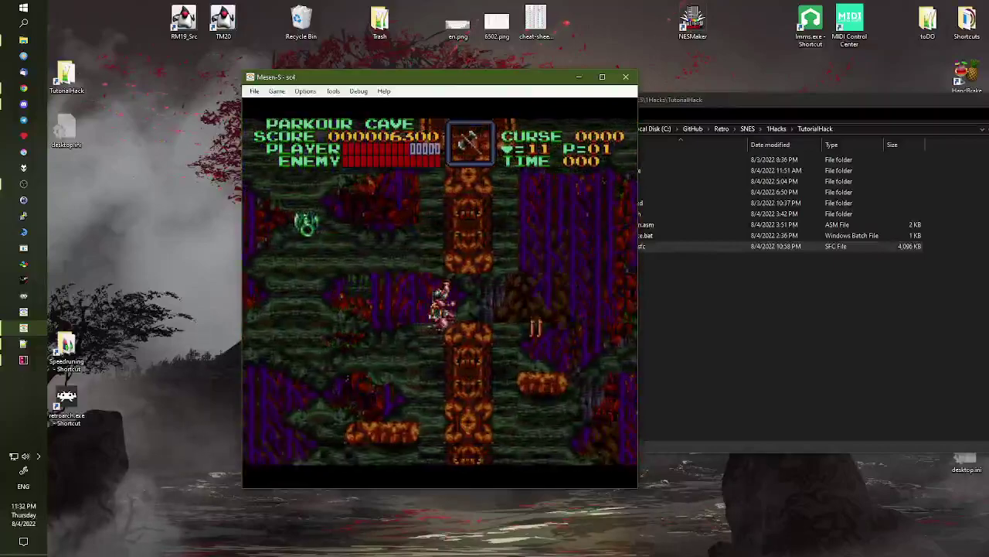
key(Right)
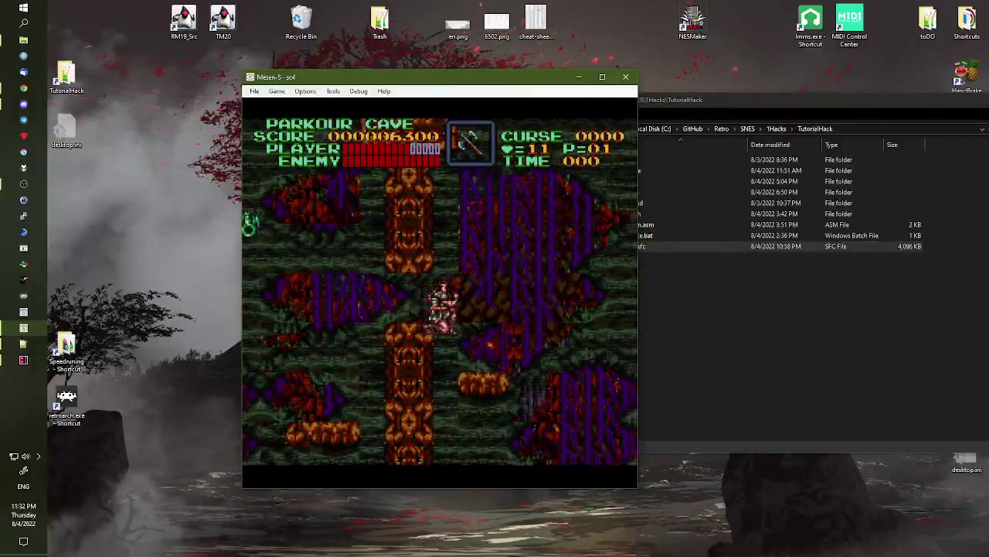
Cross the platforms beyond the carved column, swing from the ring beneath the hanging rock block, and save and reload state 1
key(x)
key(Right)
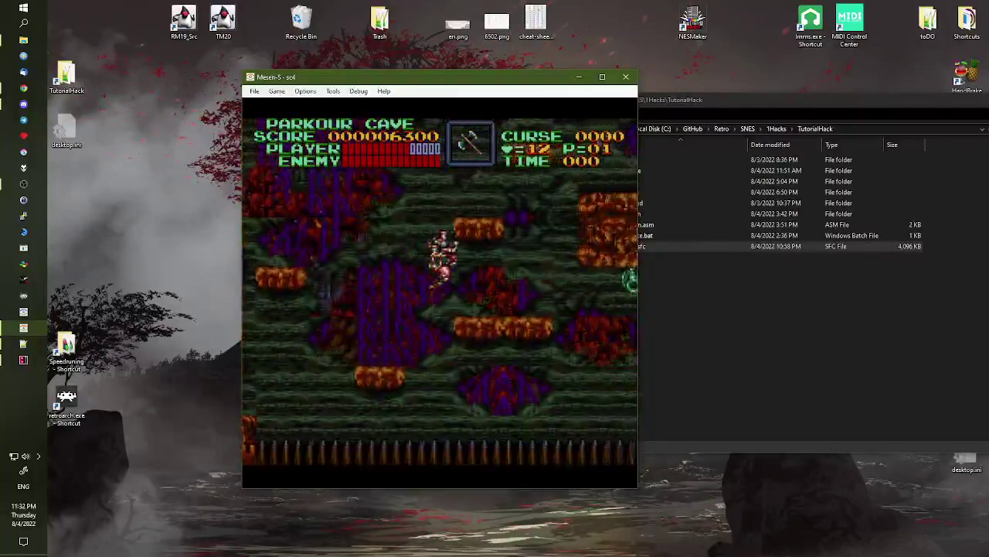
key(Right)
key(x)
key(z)
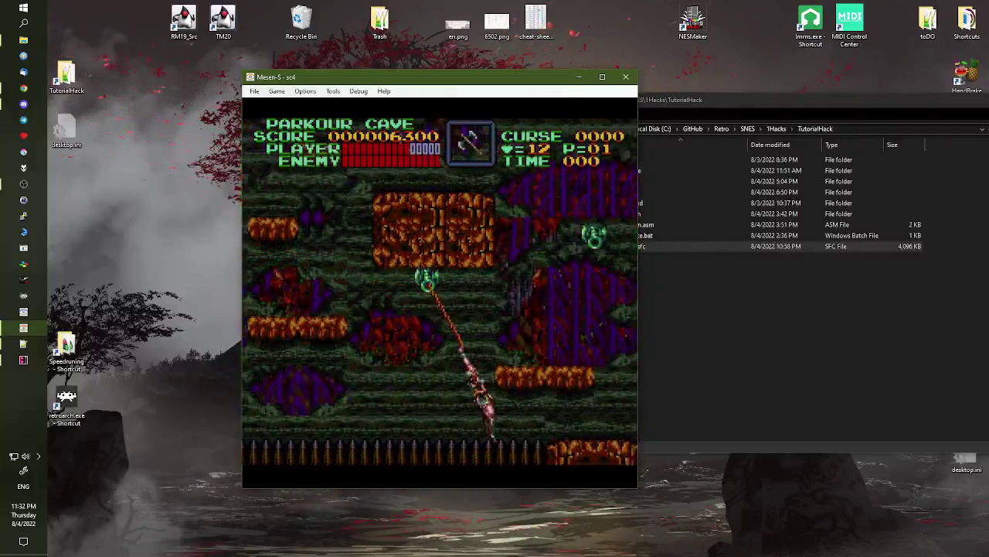
key(Left)
key(x)
key(z)
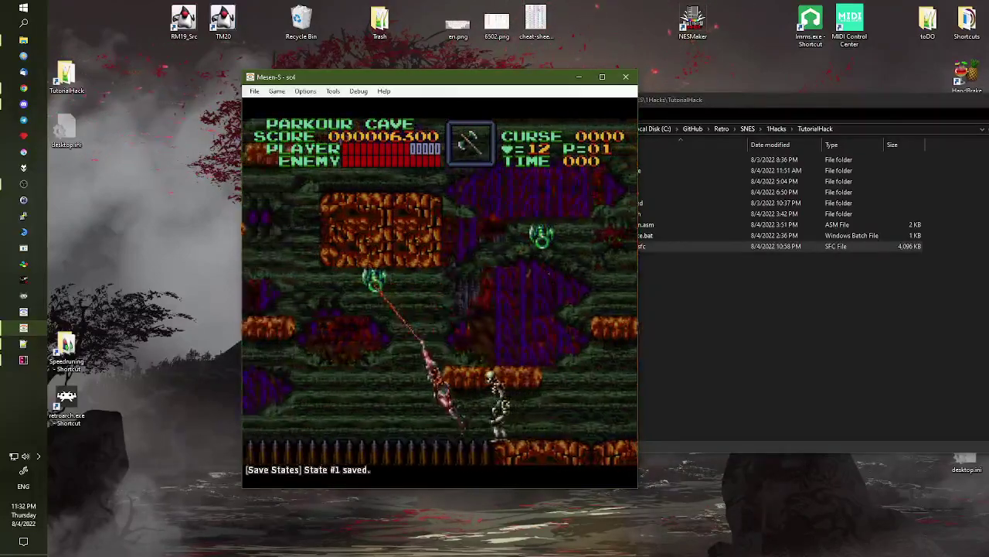
key(F1)
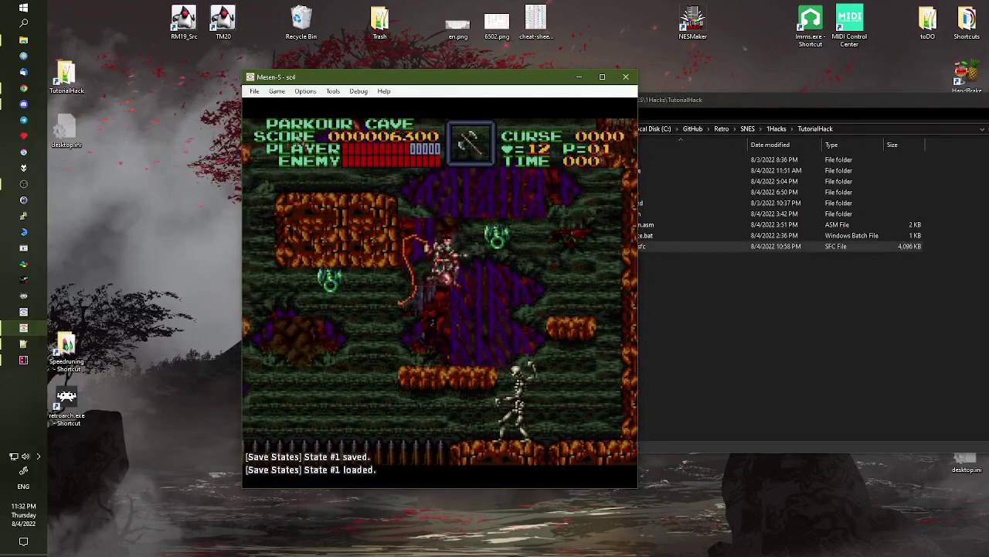
Try to defeat the skeleton beyond the rock block and whip back across the spikes, ending with a reload of state 1
key(z)
key(Right)
key(x)
key(z)
key(z)
key(Left)
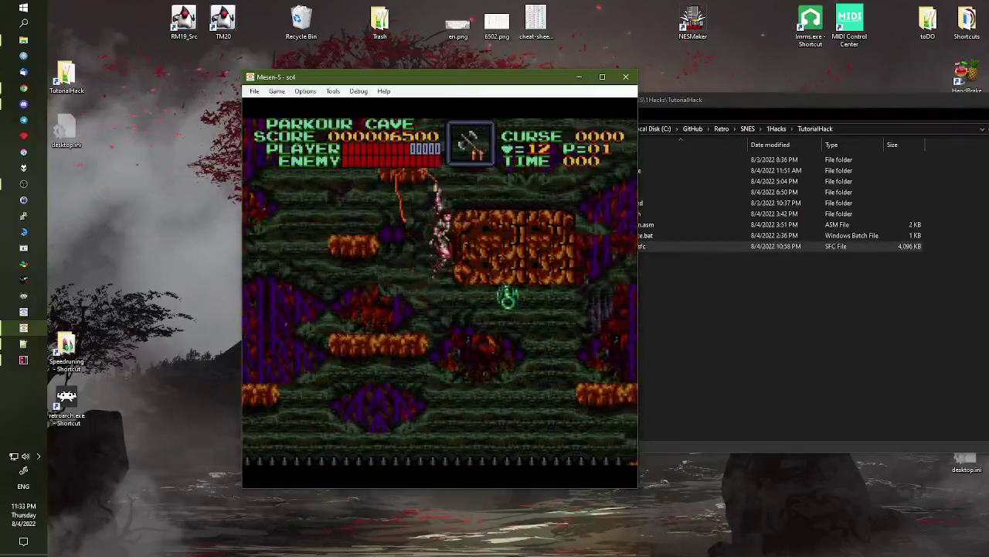
key(F1)
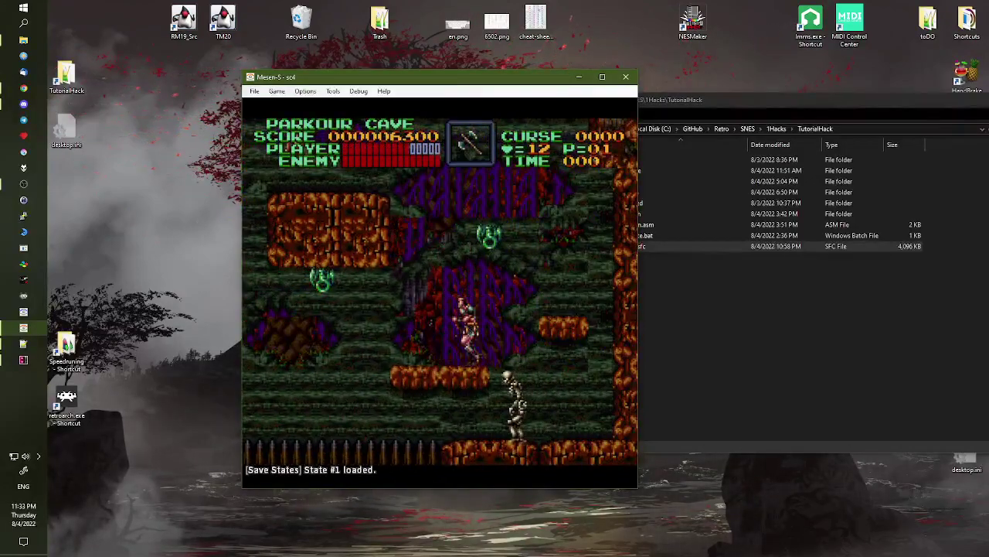
Swing back from the ring under the rock block to the platform over the spikes
key(z)
key(Left)
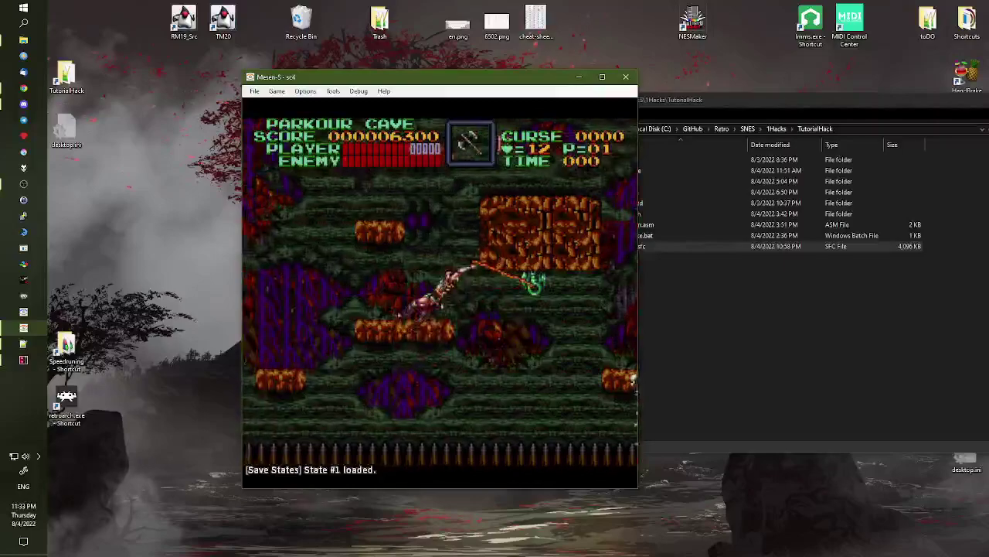
key(Left)
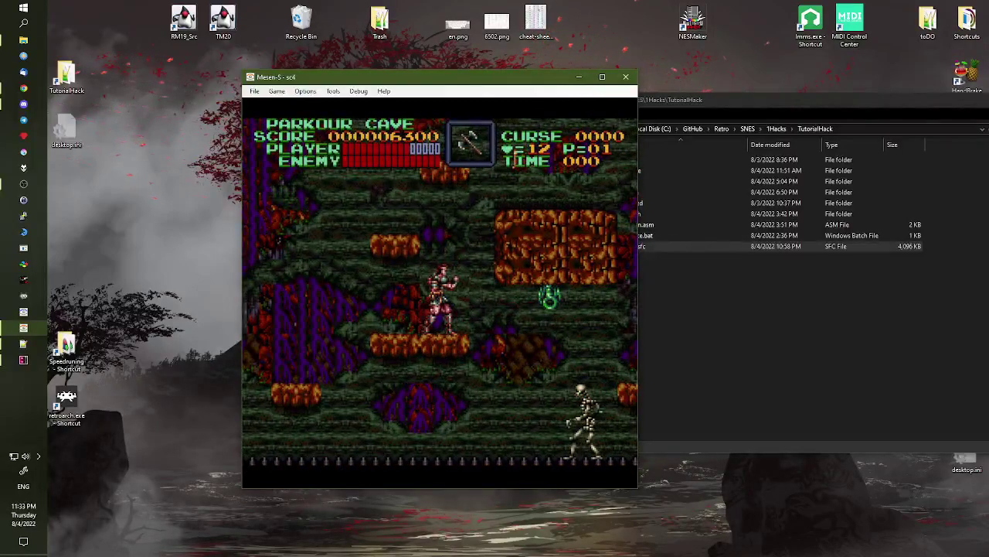
Hit the skeleton beneath the rock block with a thrown axe from the platform over the spikes
key(Left)
key(Down)
key(a)
key(z)
key(Down)
key(a)
key(Left)
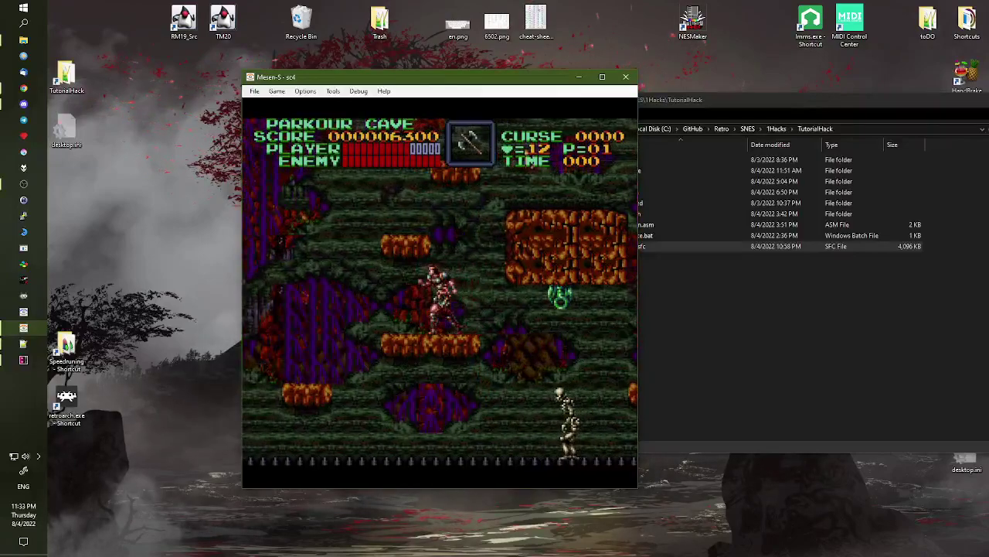
key(Right)
key(w)
key(Right)
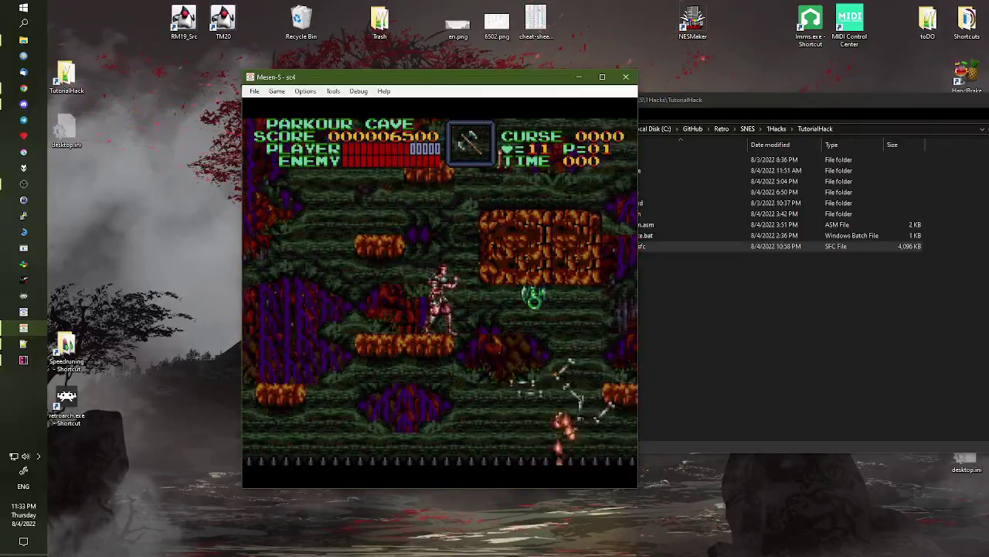
Swing from the ring past the rock block and back to the spike platform, saving state 1
key(z)
key(a)
key(Right)
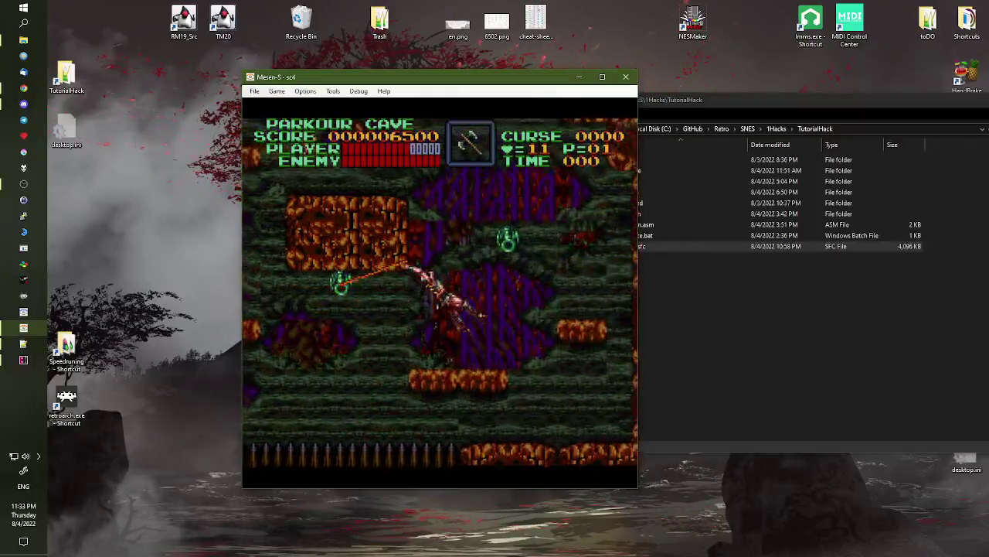
key(a)
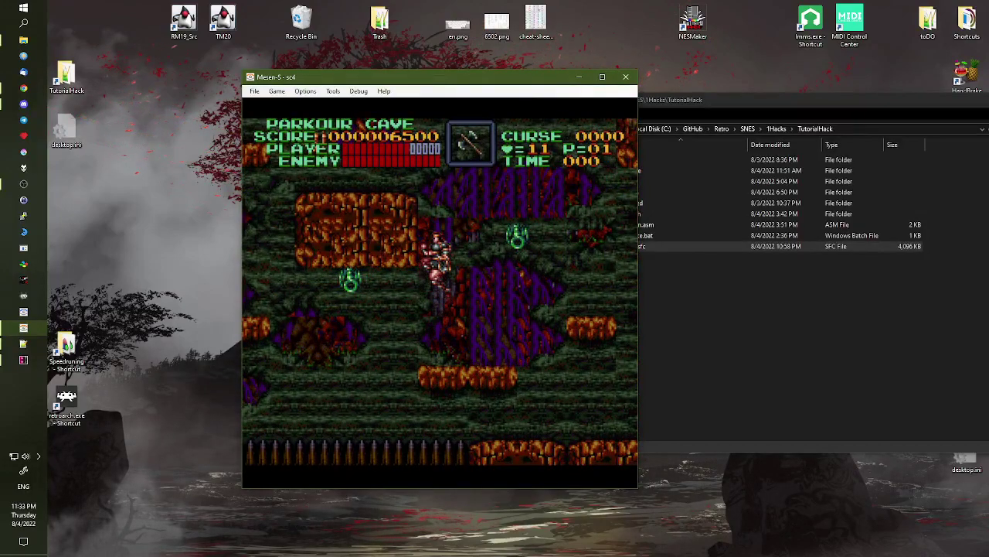
key(z)
key(Left)
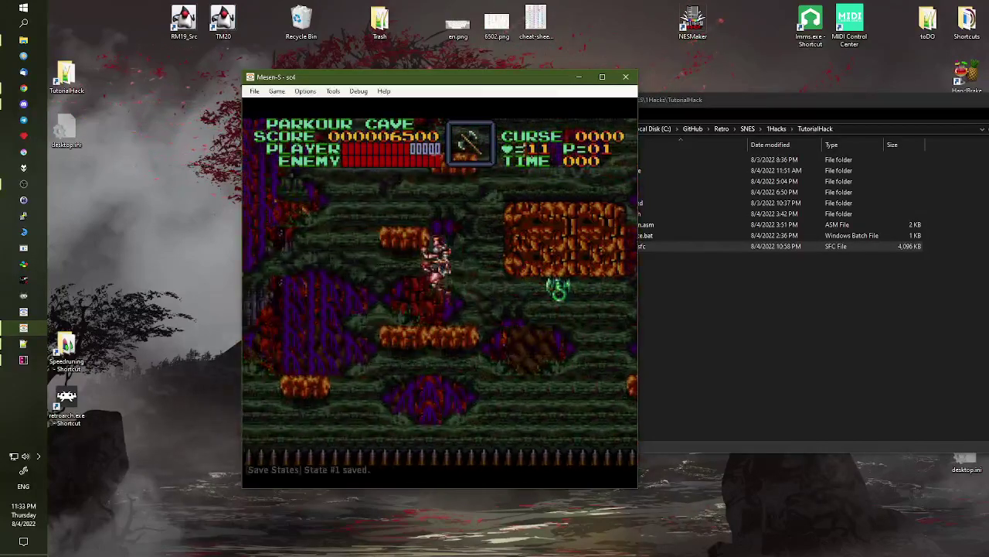
Try more jumps and whip swings around the rock block's ring, reloading state 1 between attempts
key(x)
key(z)
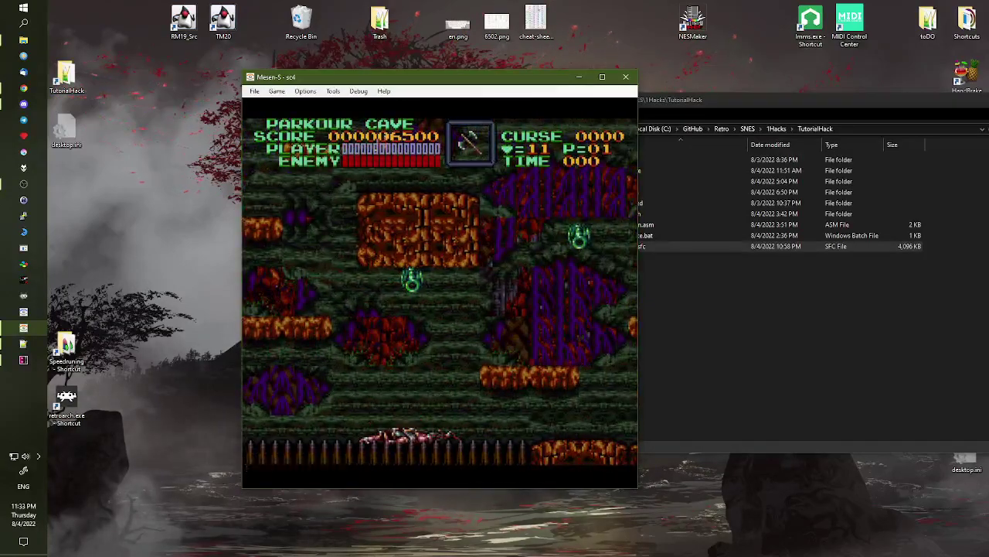
key(F1)
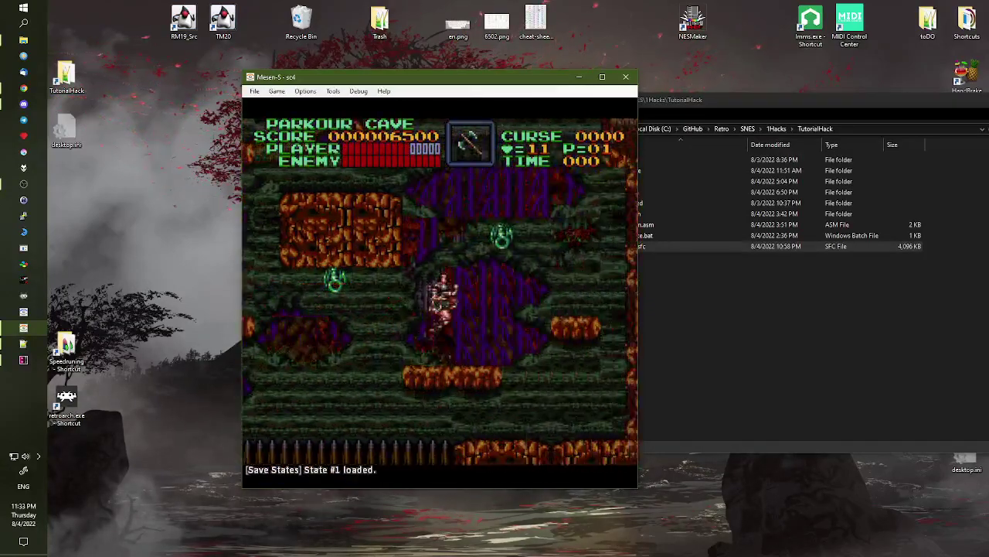
key(x)
key(z)
key(F1)
Attempt the ring crossing again from the platform over the spikes, restarting from state 1
key(Left)
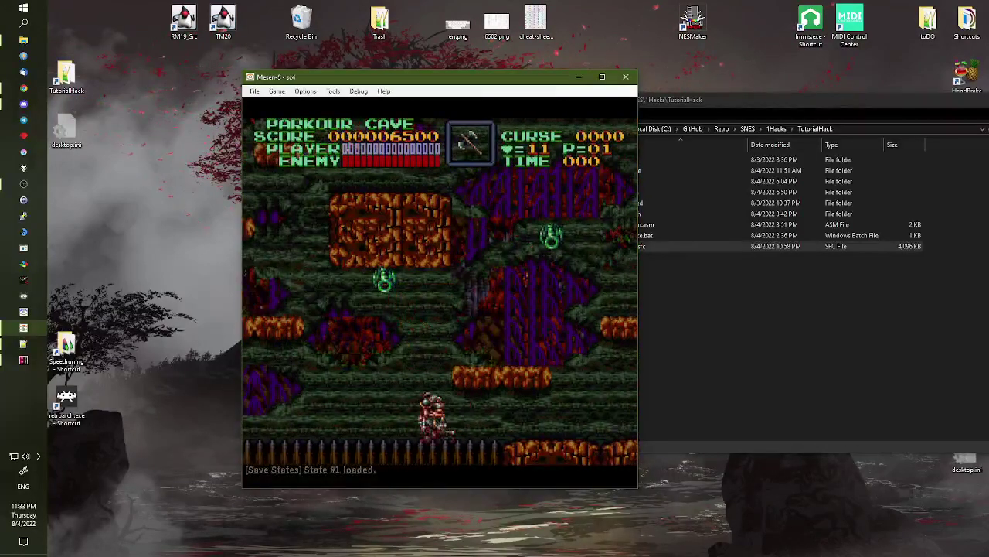
key(Right)
key(z)
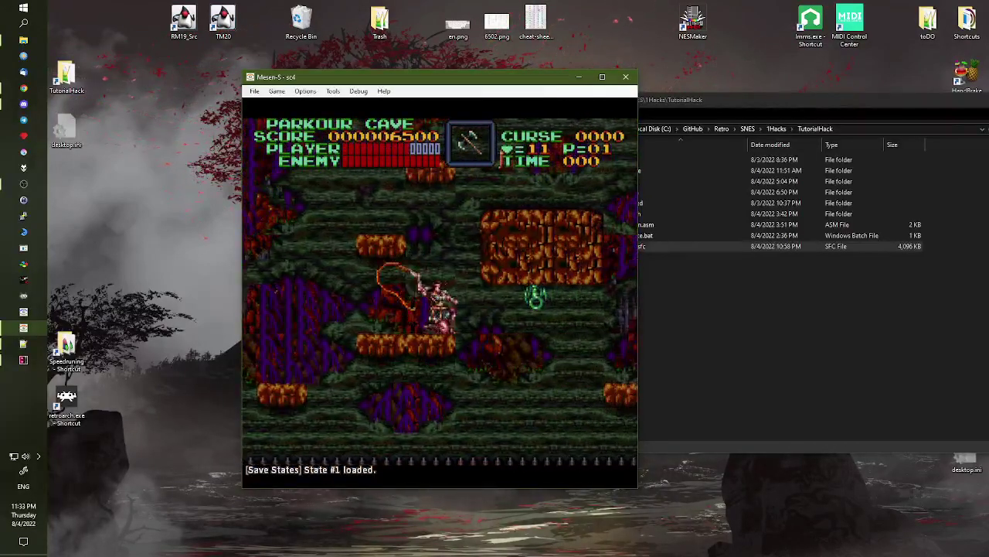
key(Left)
key(z)
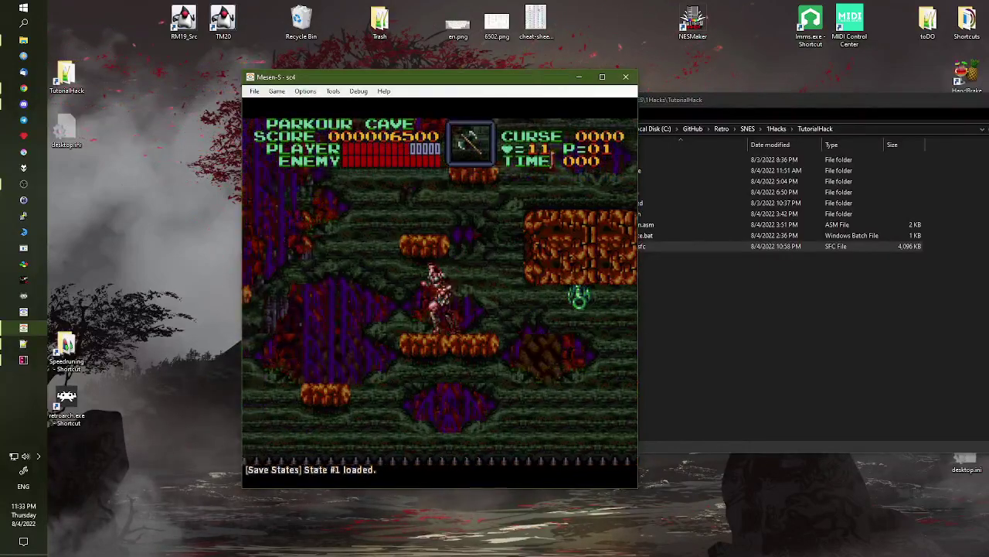
key(Right)
key(z)
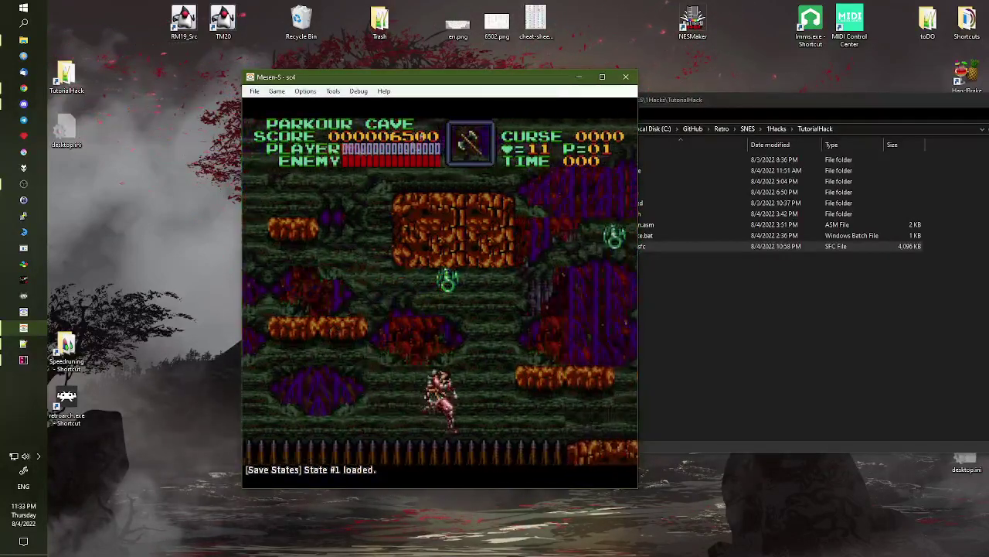
key(F1)
Try to build momentum by swinging both ways on the ring under the rock block, ending with a reload of state 1
key(Right)
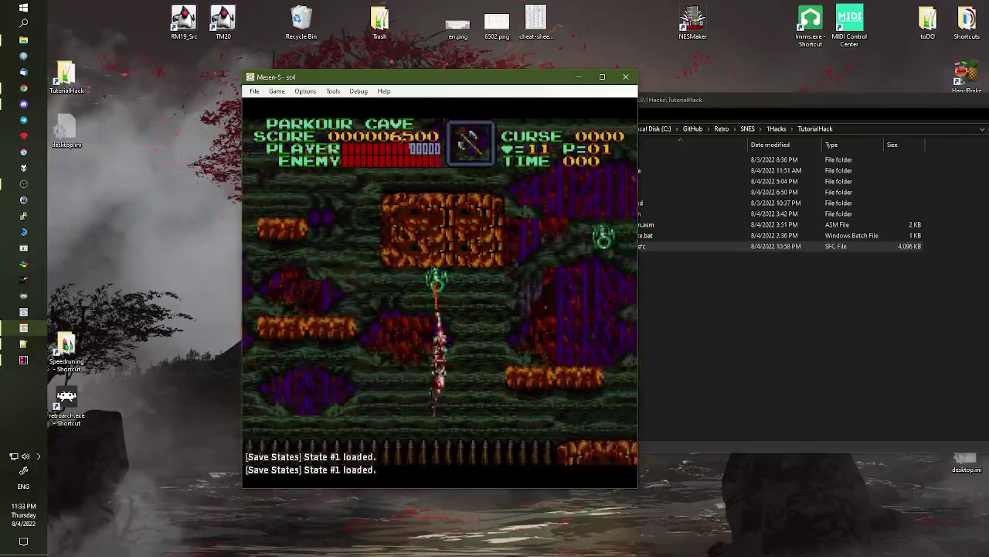
key(Left)
key(z)
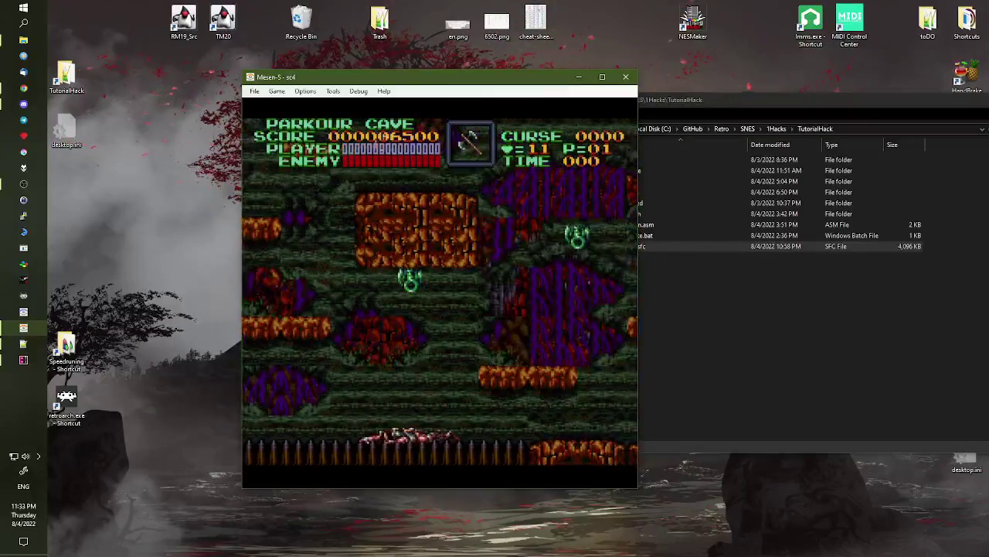
key(F1)
Cross to the ledge beyond the rock block and carry on through the cave into the outdoor area
key(z)
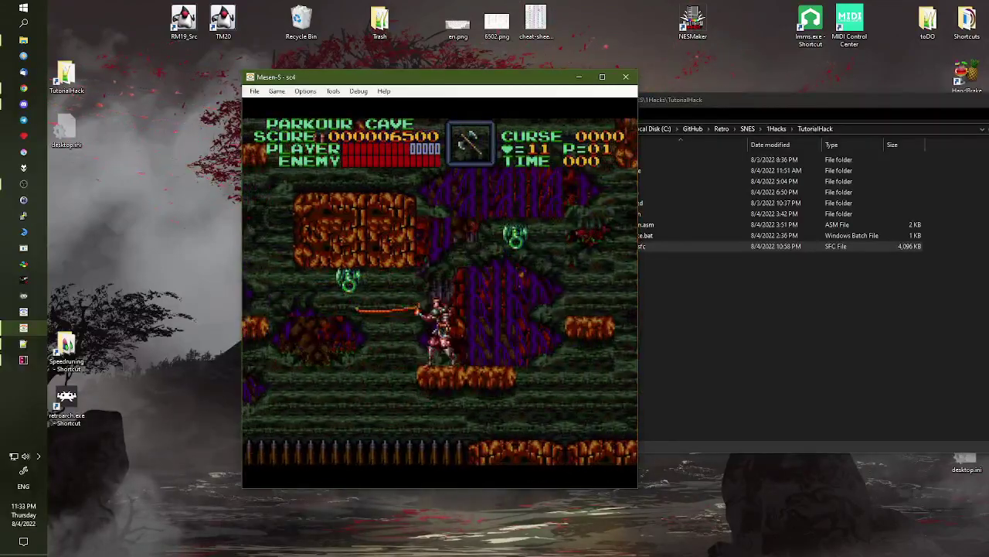
key(Right)
key(a)
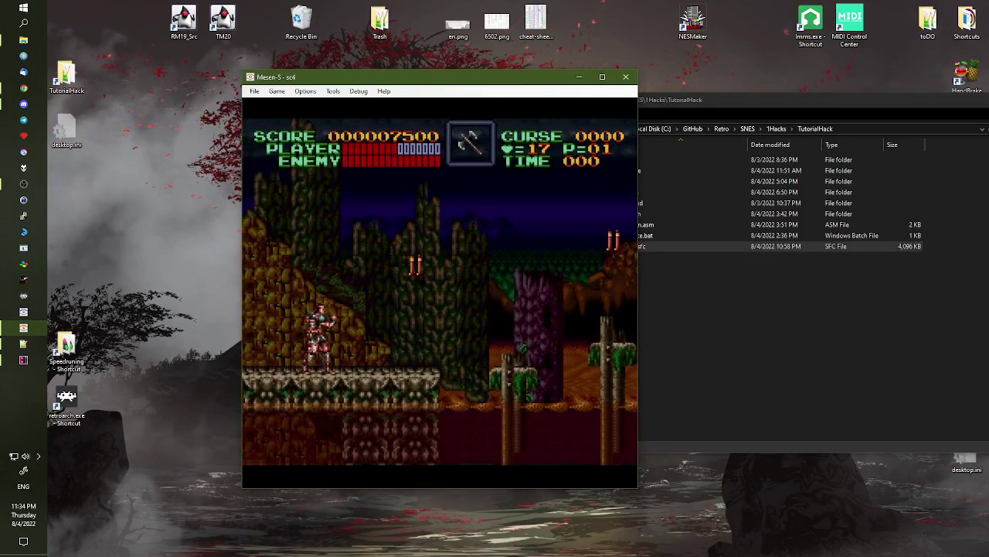
Whip the candle above the stone walkway and walk to the walkway's edge
key(Right)
key(a)
key(z)
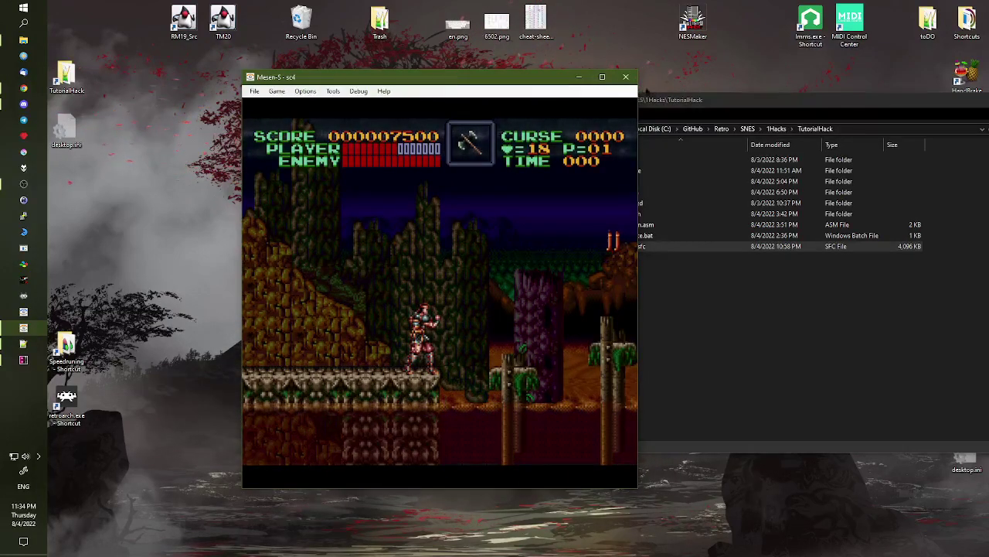
Close the emulator, dismiss the disassembly warning, and close the disassembler while discarding its unsaved changes
click(625, 76)
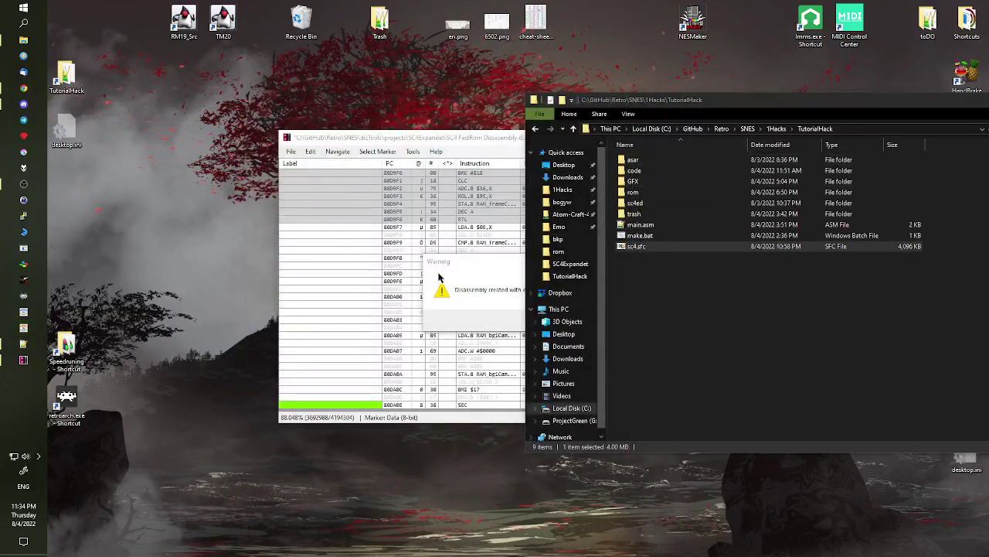
click(435, 279)
click(594, 320)
click(744, 139)
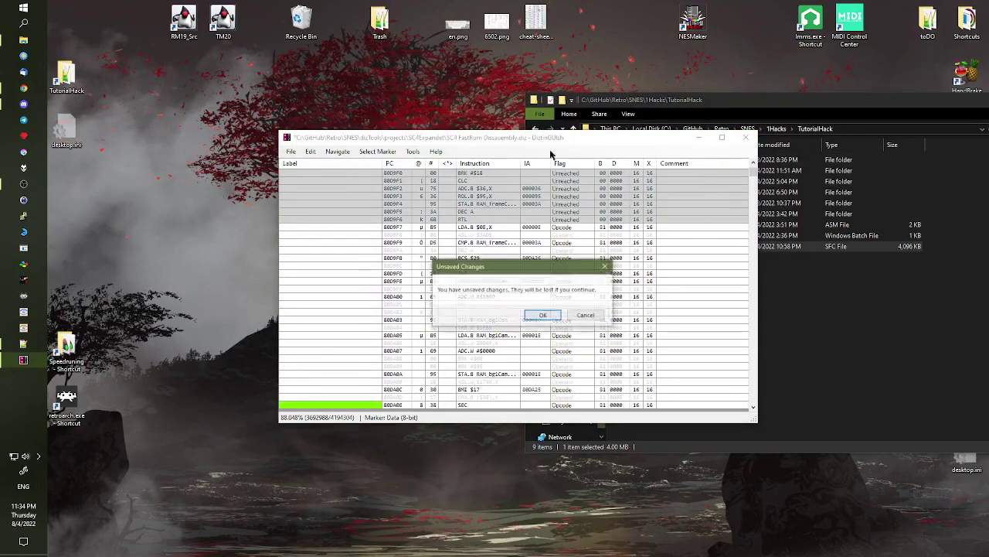
click(544, 316)
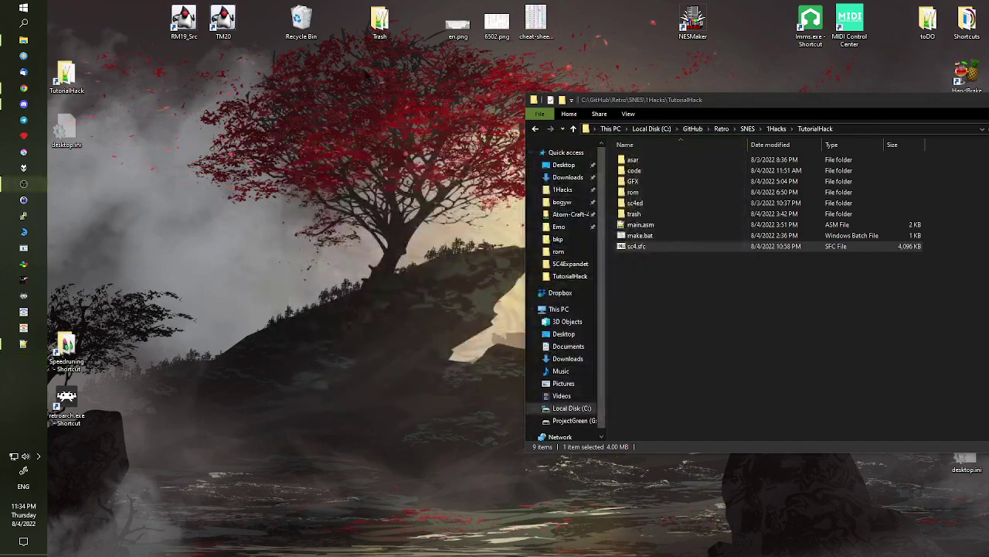
Launch SC4Ed.exe from the TutorialHack project's sc4ed folder and reposition the folder window
click(718, 103)
drag(719, 102, 464, 50)
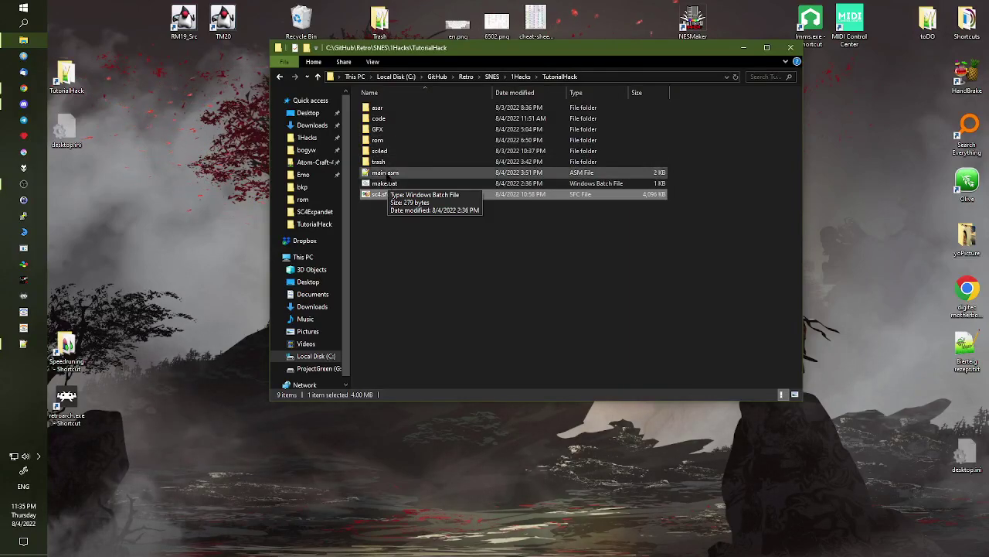
double_click(380, 150)
double_click(390, 129)
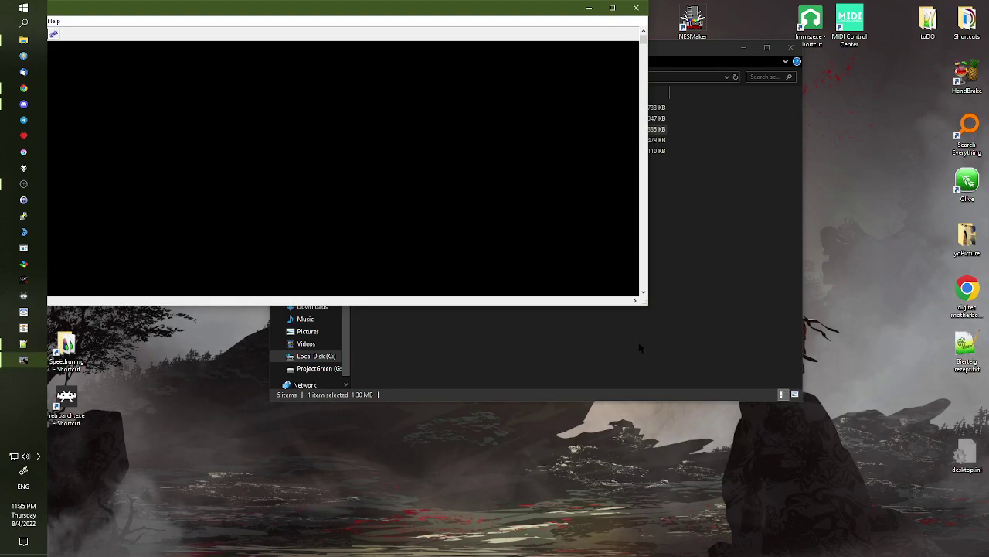
click(614, 343)
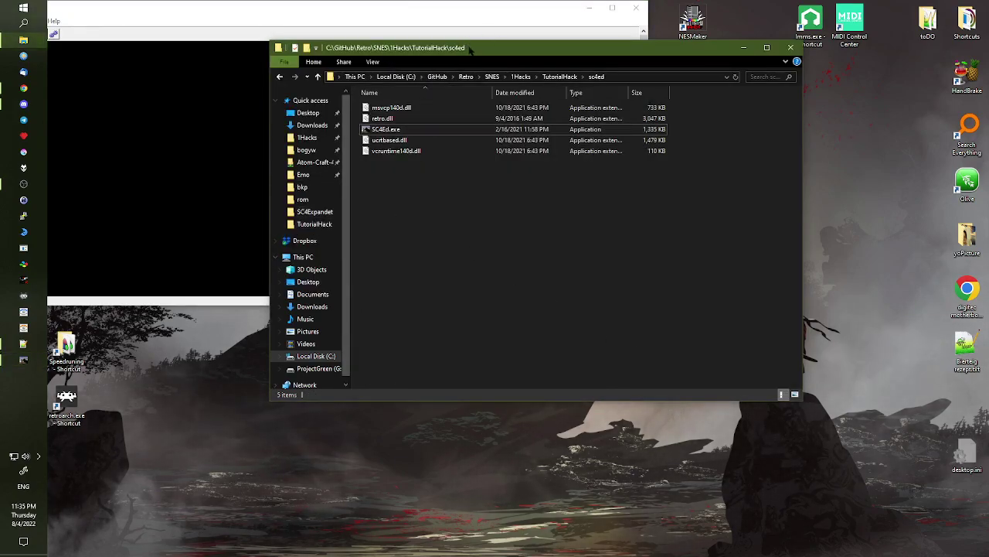
drag(468, 47, 518, 136)
double_click(431, 219)
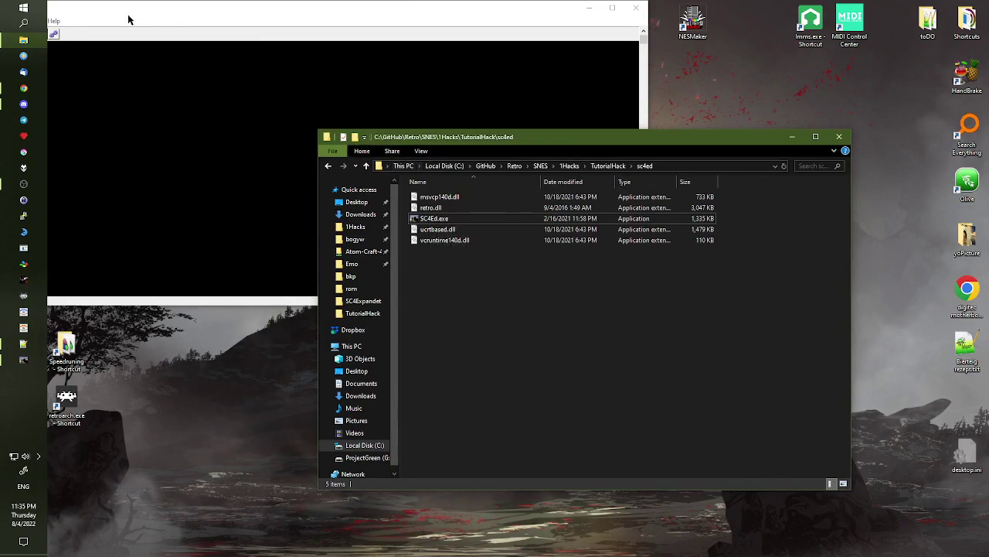
Load sc4.sfc from the OtherCastleRework folder into the SC4ED level editor
click(231, 98)
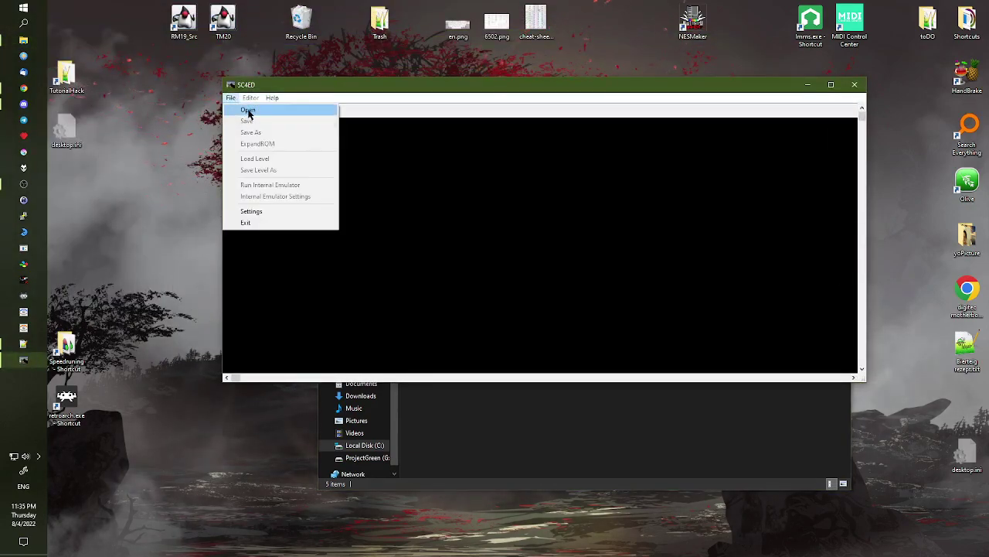
click(248, 113)
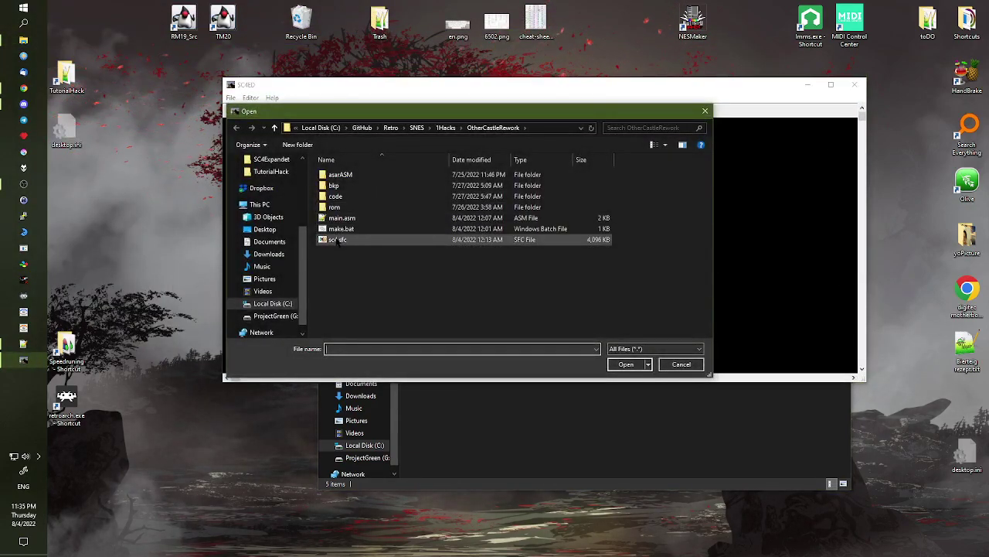
double_click(338, 239)
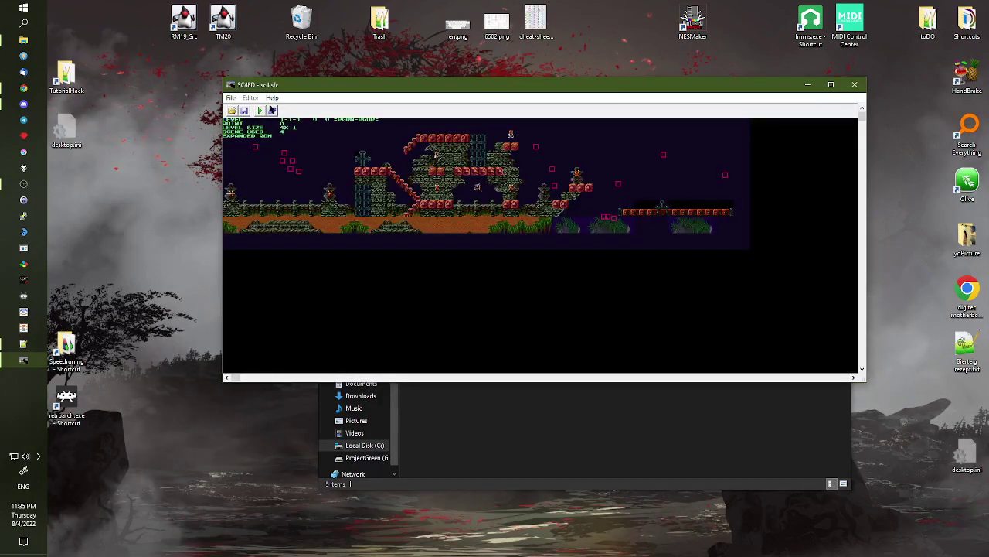
Load sc4.sfc from the 1Hacks\TutorialHack folder into the level editor
click(232, 98)
click(248, 112)
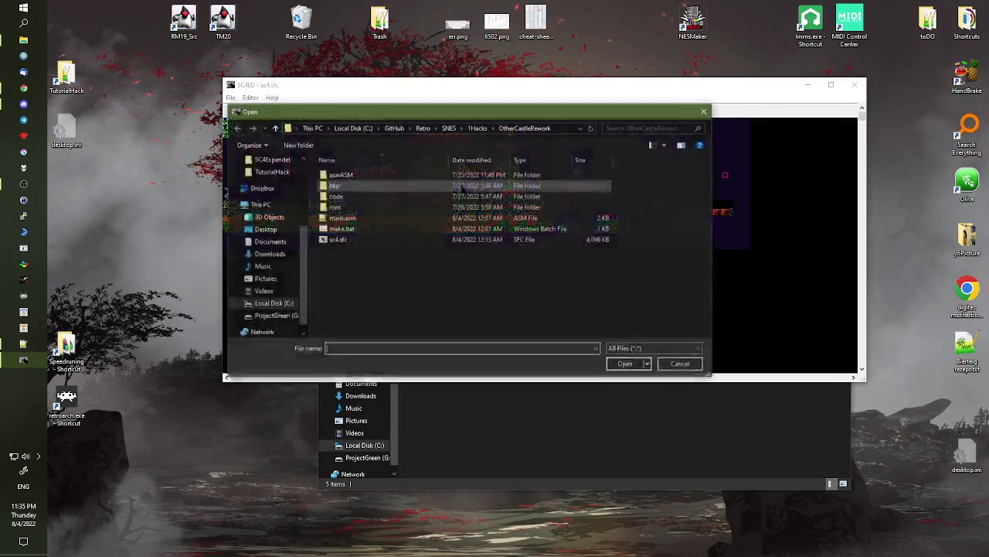
click(477, 129)
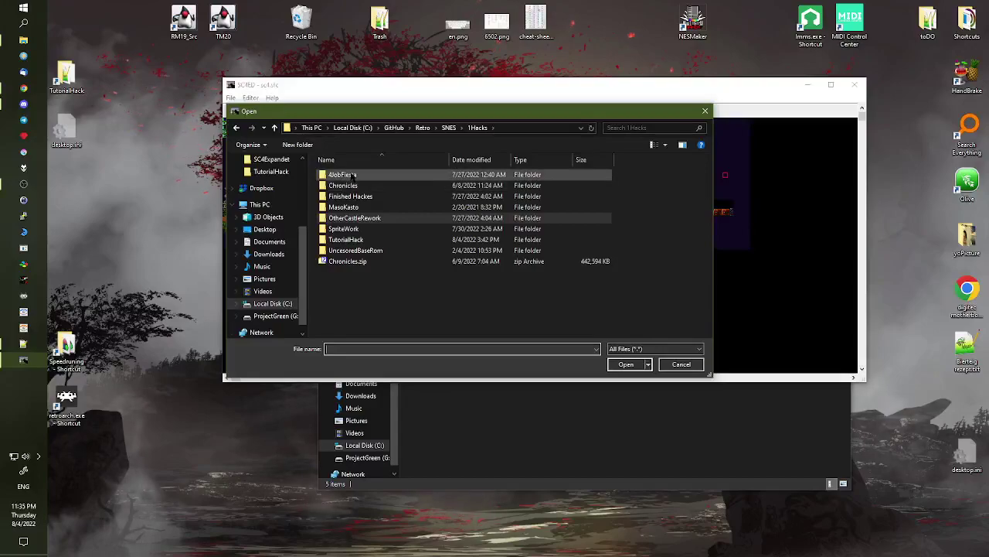
double_click(345, 240)
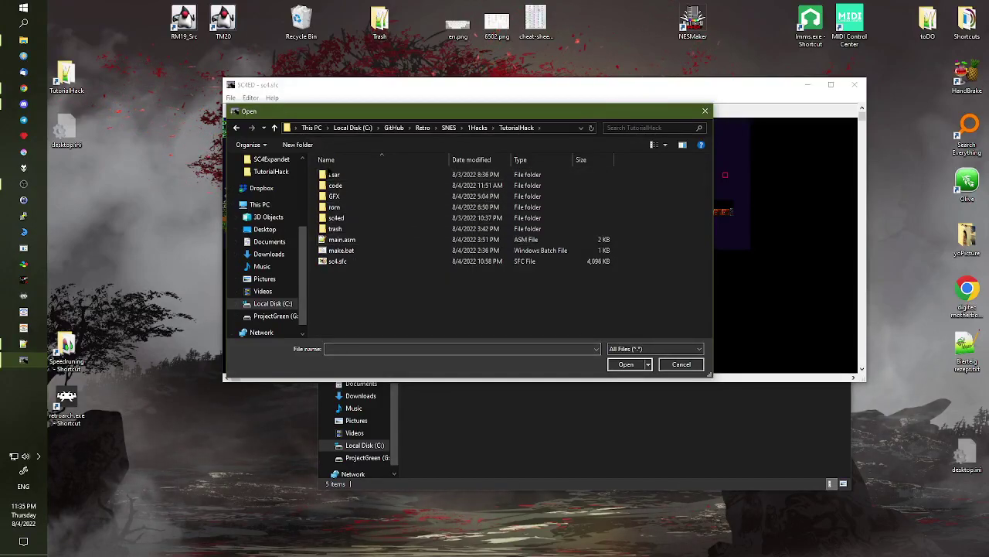
double_click(337, 261)
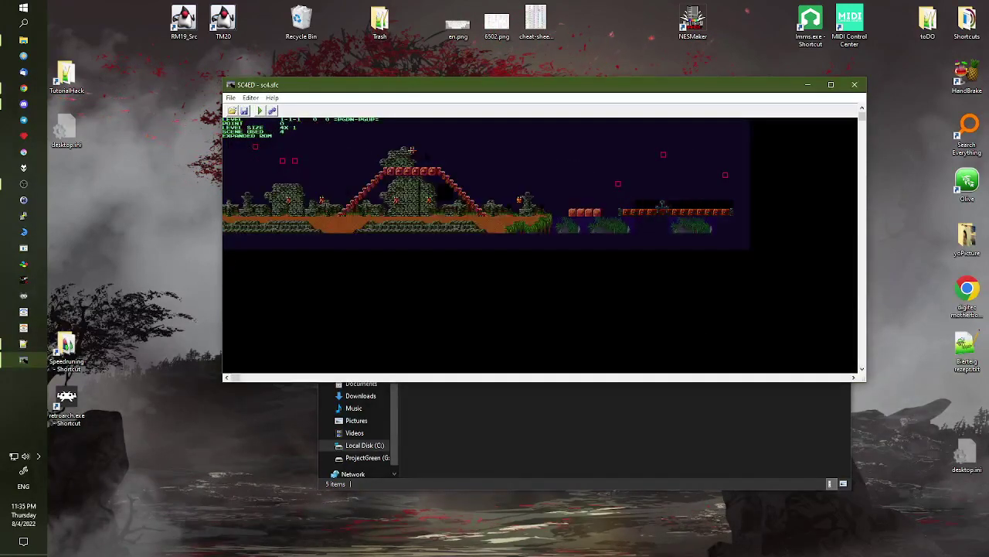
Browse through the ROM's levels and stop at swamp level 2-2-1
key(Page_Up)
key(Page_Up)
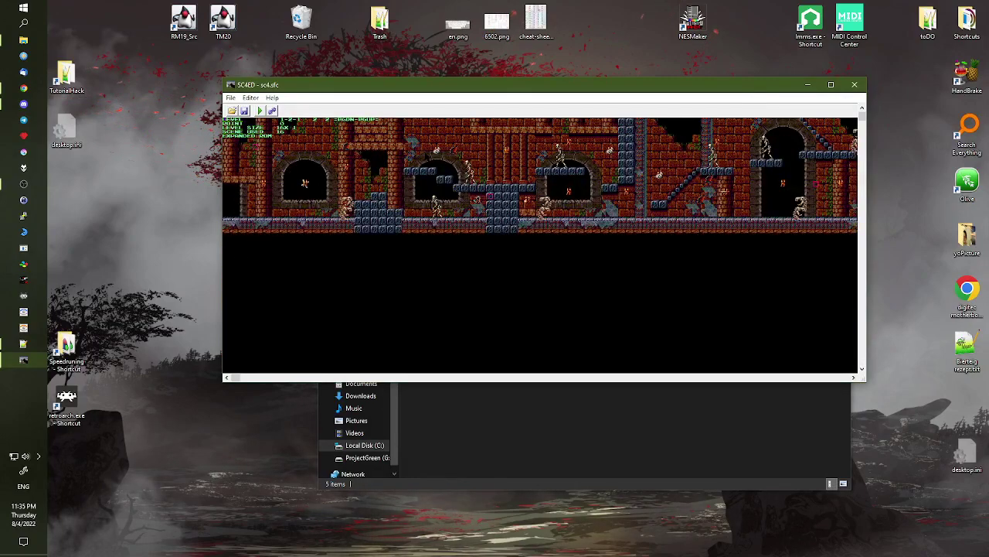
key(Page_Down)
key(Page_Down)
key(Page_Down)
key(Page_Down)
key(Page_Down)
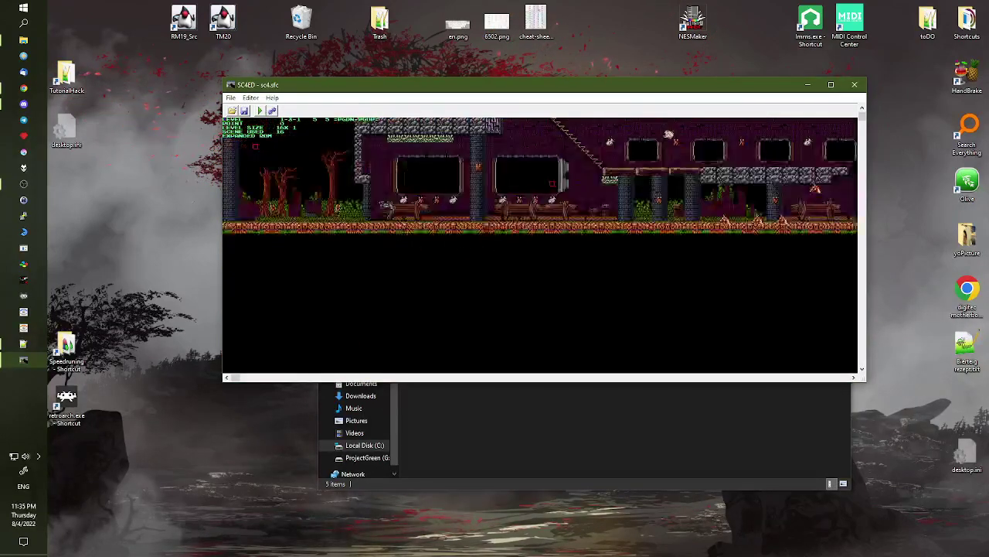
key(Page_Down)
key(Page_Down)
key(Page_Down)
key(Page_Down)
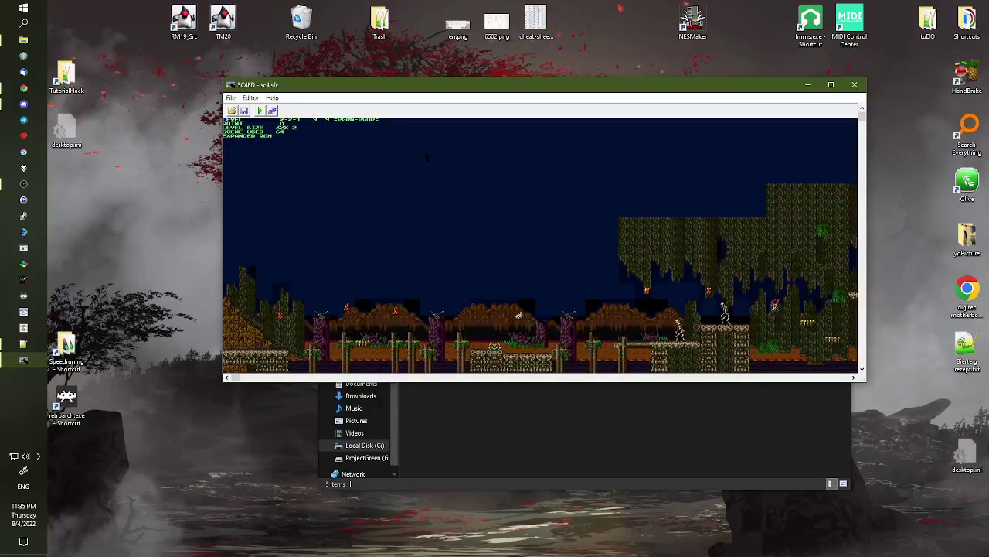
Examine the layout and enemy placement across swamp level 2-2-1
key(Page_Down)
key(Page_Down)
key(Page_Down)
key(Page_Down)
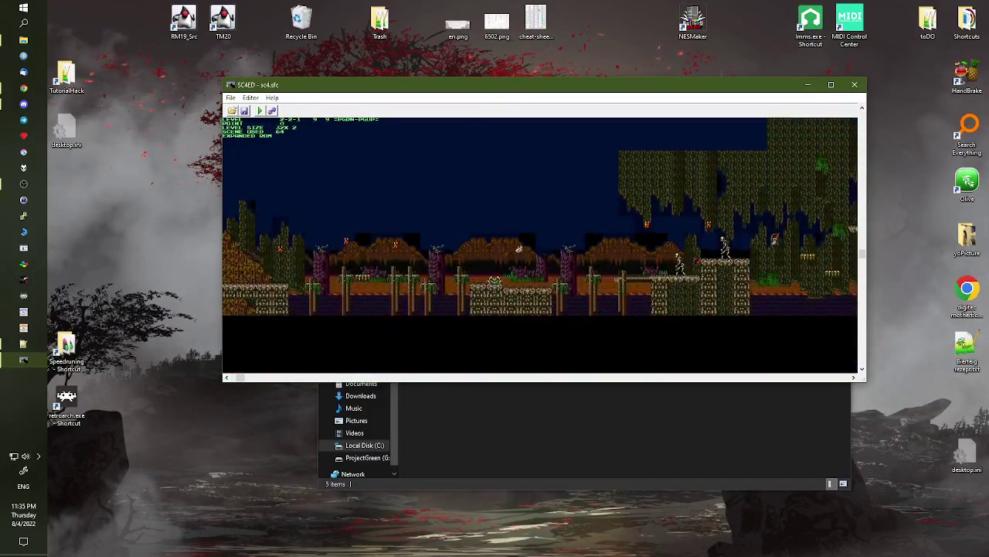
key(Page_Down)
key(Page_Down)
key(Page_Down)
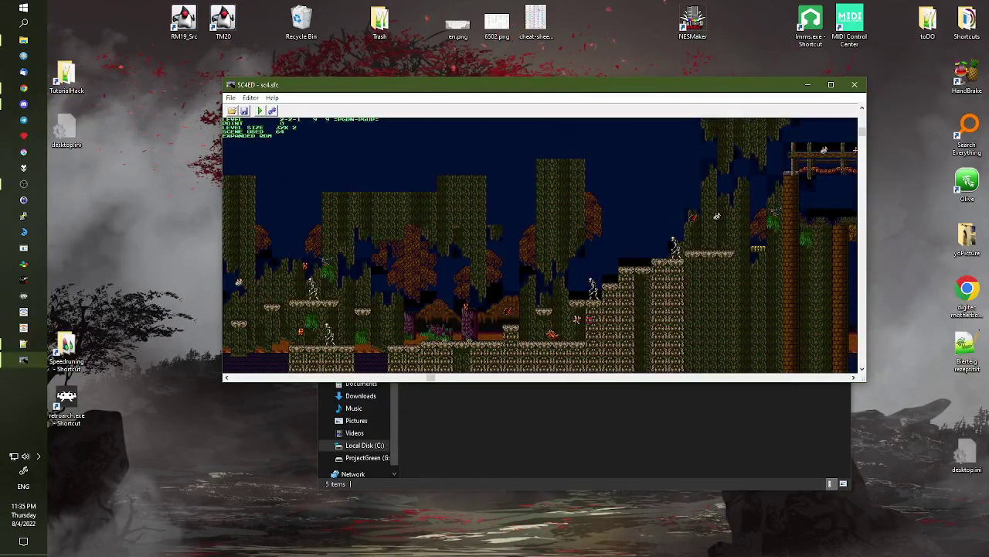
key(Page_Down)
key(Page_Down)
key(Page_Down)
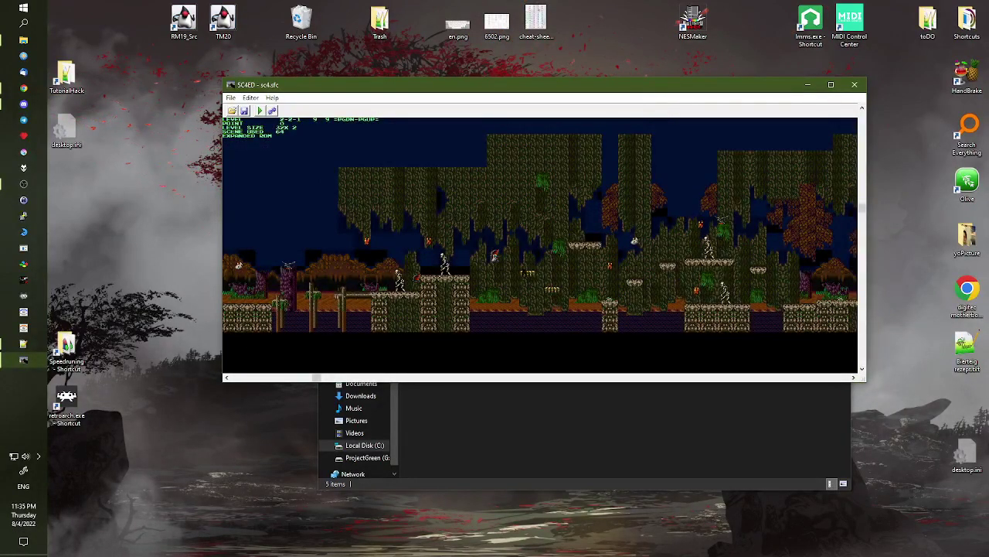
key(Page_Down)
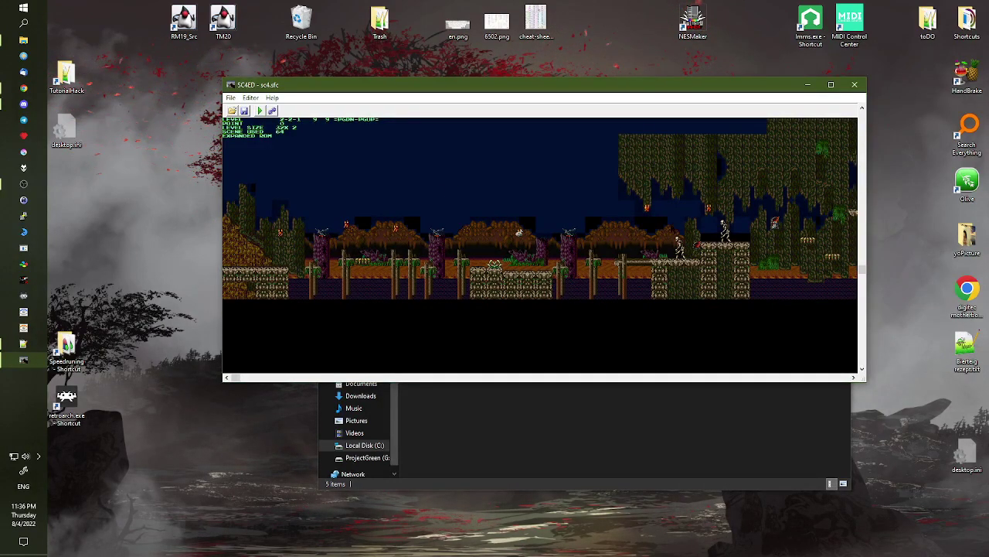
key(Right)
key(Right)
key(Right)
key(Right)
key(Right)
key(Right)
key(Right)
key(Right)
key(Right)
key(Right)
key(Right)
key(Right)
key(Right)
key(Right)
key(Right)
key(Right)
key(Right)
key(Right)
key(Right)
key(Up)
key(Up)
key(Up)
key(Up)
key(Up)
key(Up)
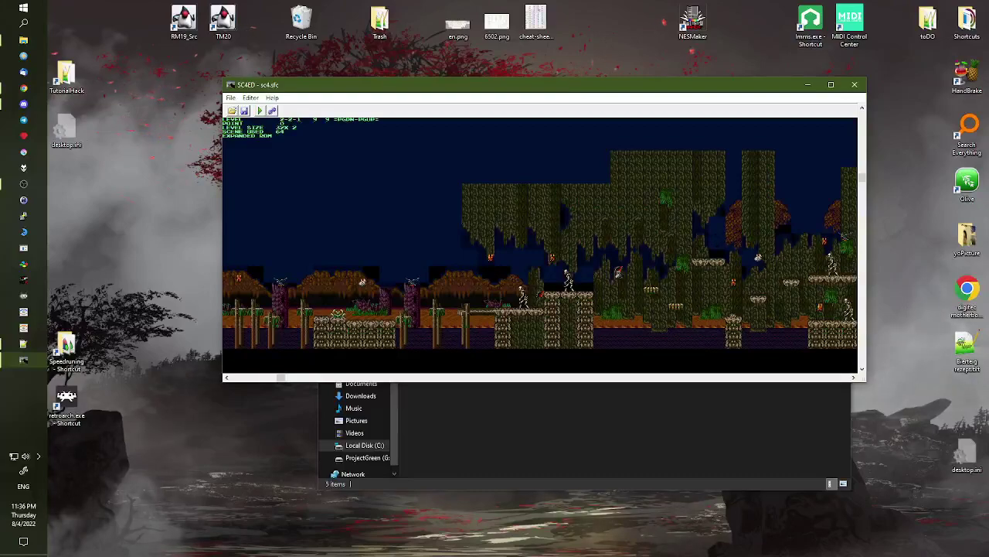
key(Right)
key(Right)
key(Right)
key(Right)
key(Right)
key(Right)
key(Right)
key(Right)
key(Right)
key(Right)
key(Right)
key(Right)
key(Down)
key(Down)
key(Down)
key(Down)
key(Up)
key(Up)
key(Up)
key(Up)
key(Left)
Switch to Notepad++ and examine the enemy GFX and assembly pointer tables at the start of enemiePointer.asm
click(472, 430)
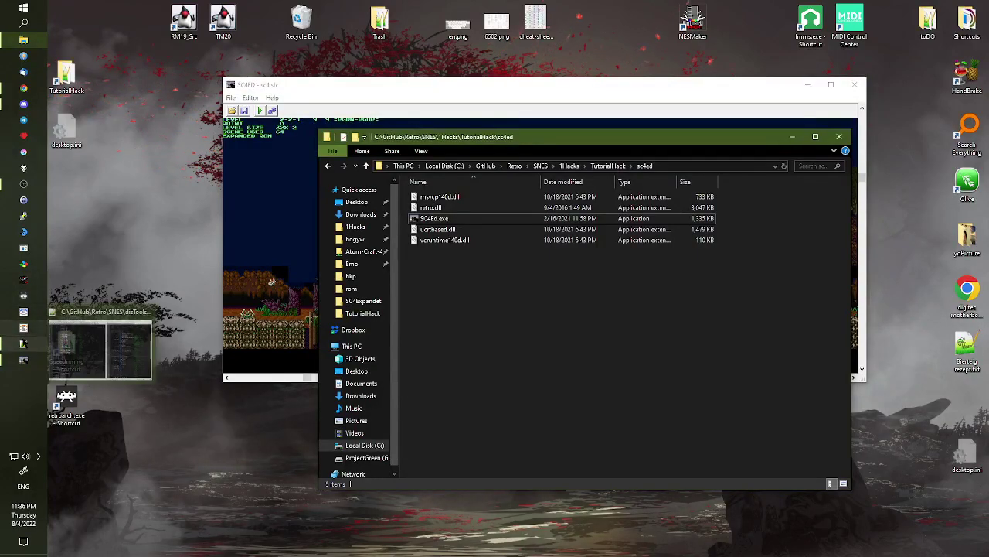
click(24, 345)
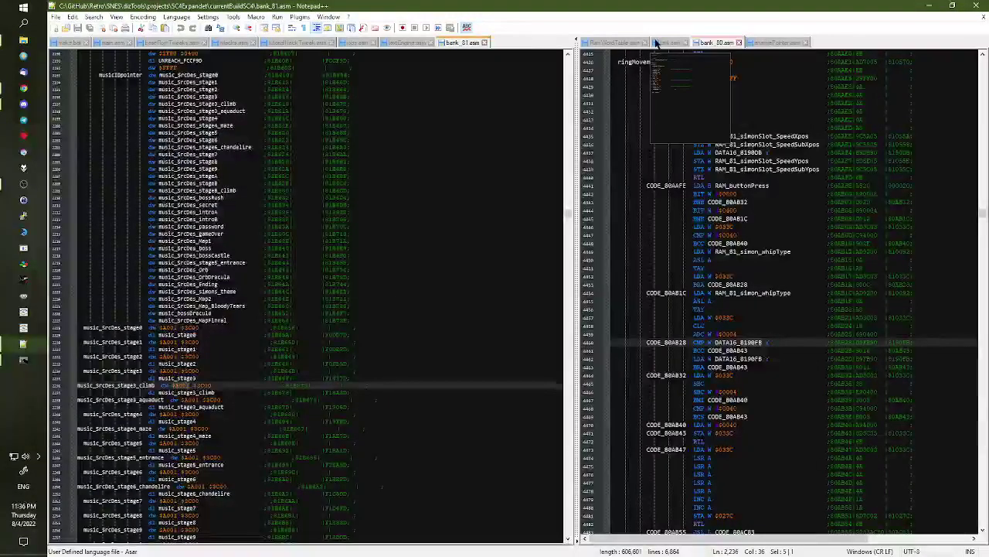
click(771, 43)
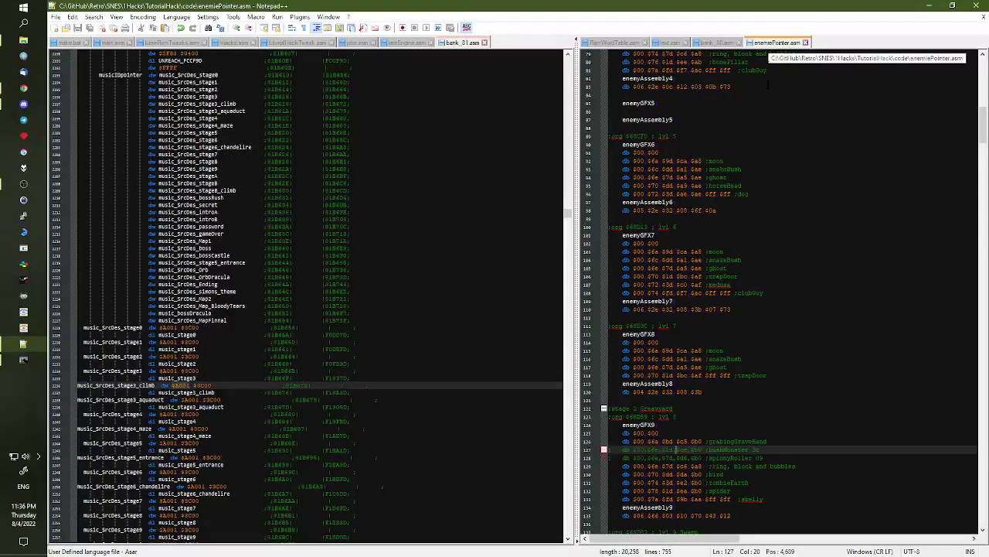
scroll(700, 149, up, 20)
drag(687, 111, 690, 135)
drag(678, 227, 691, 243)
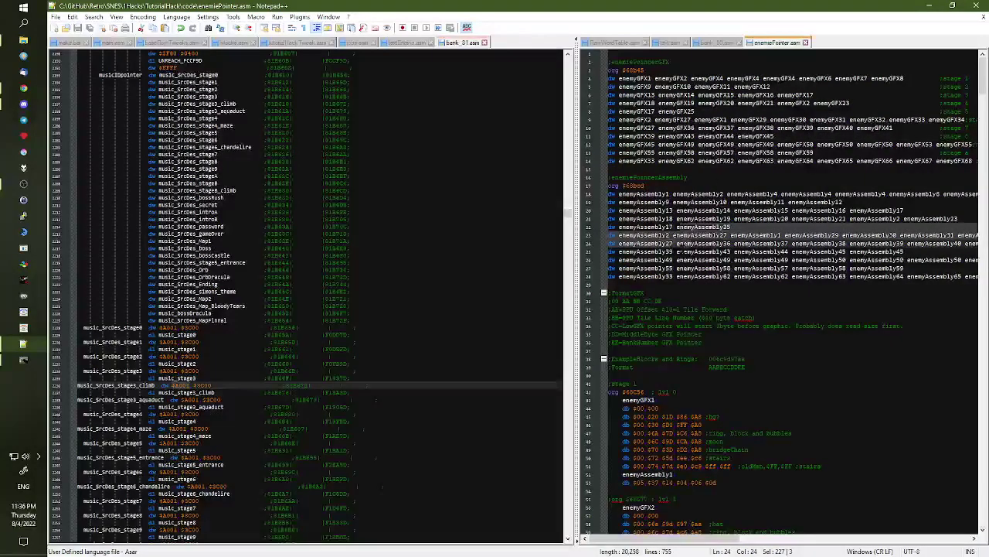
Examine the level 9 Swamp entries under enemyGFX10, highlighting the first two bytes of the skelly and platform lines
scroll(685, 249, down, 20)
click(647, 261)
click(659, 392)
scroll(695, 363, down, 5)
click(681, 342)
click(728, 334)
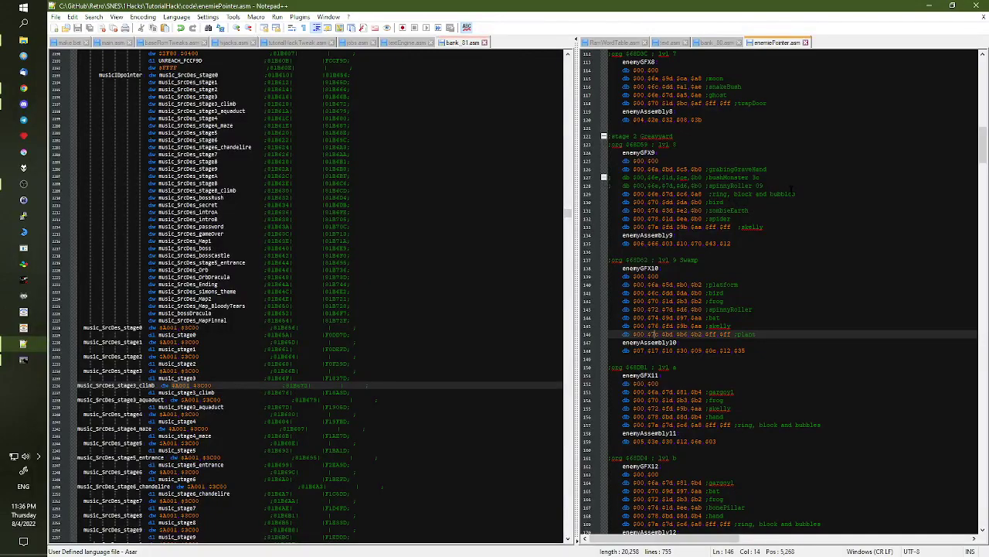
drag(635, 326, 651, 326)
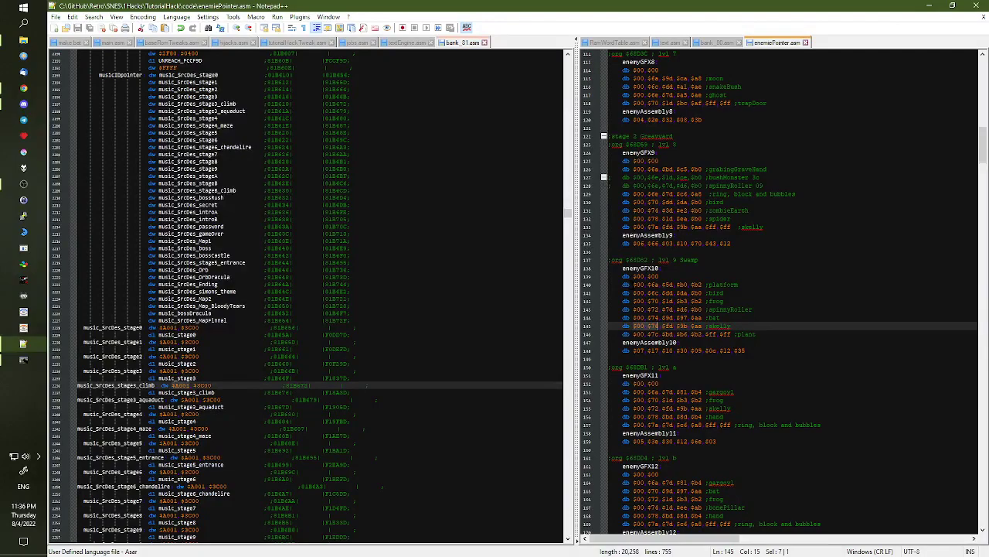
drag(633, 284, 653, 285)
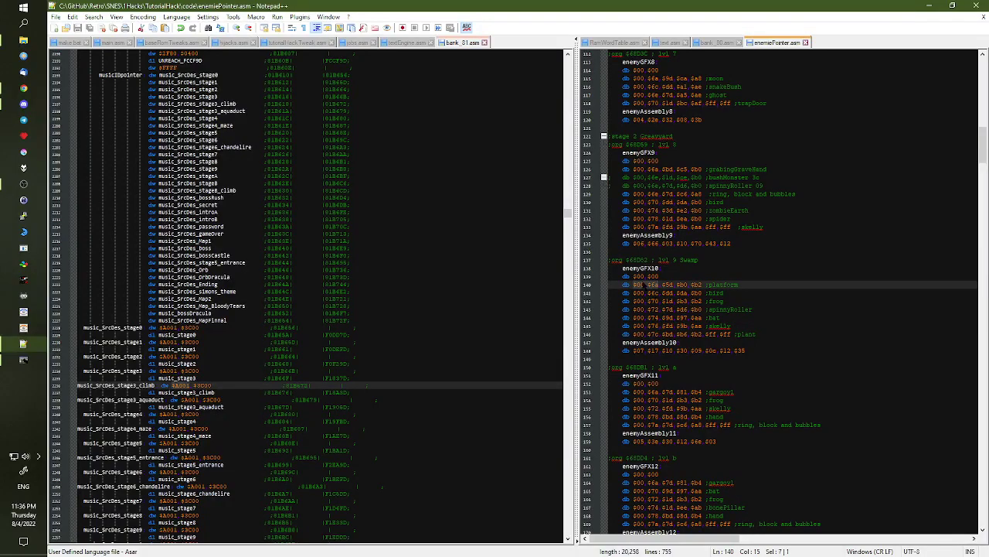
Switch to Mesen-S, load the sc4 game from its game selection screen, and bring up the list of debugging tools
click(23, 327)
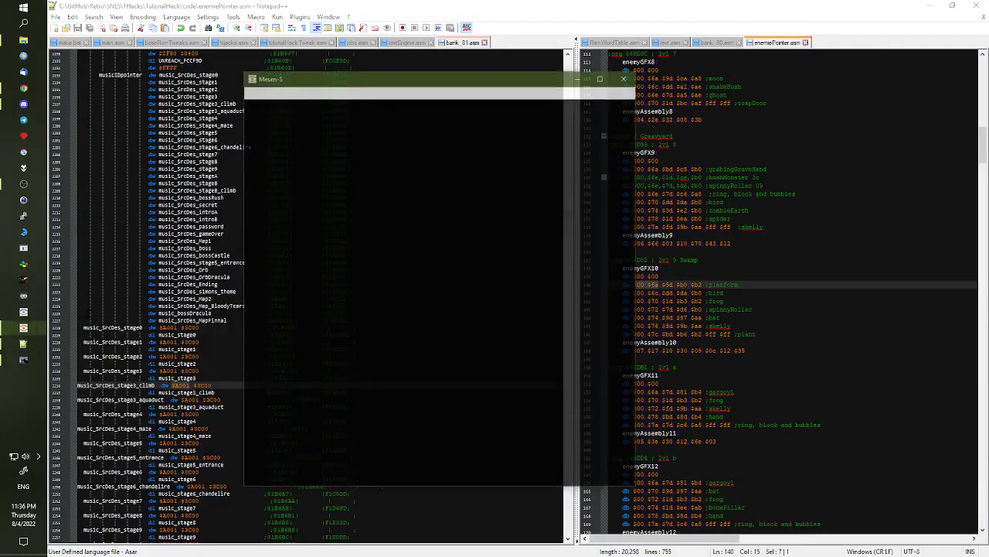
click(325, 124)
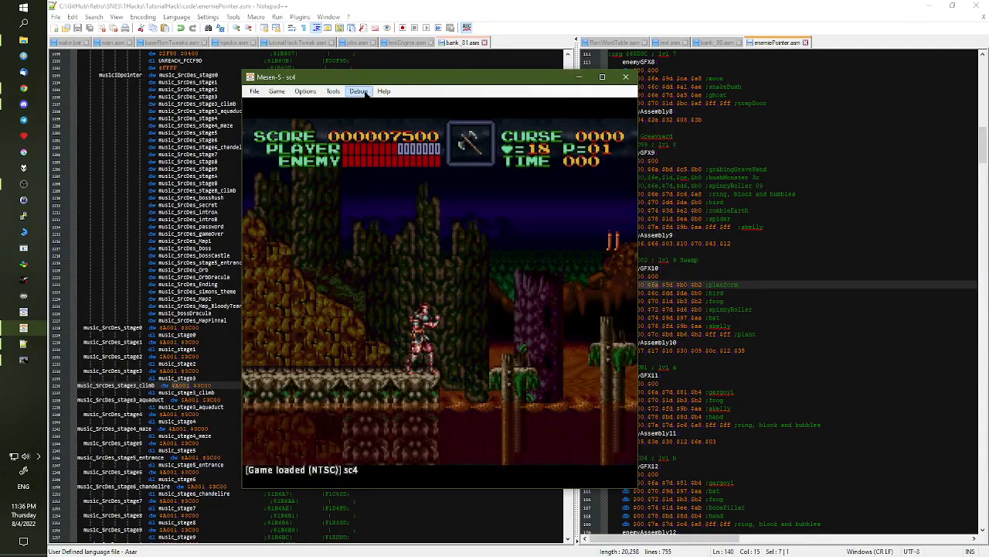
click(359, 91)
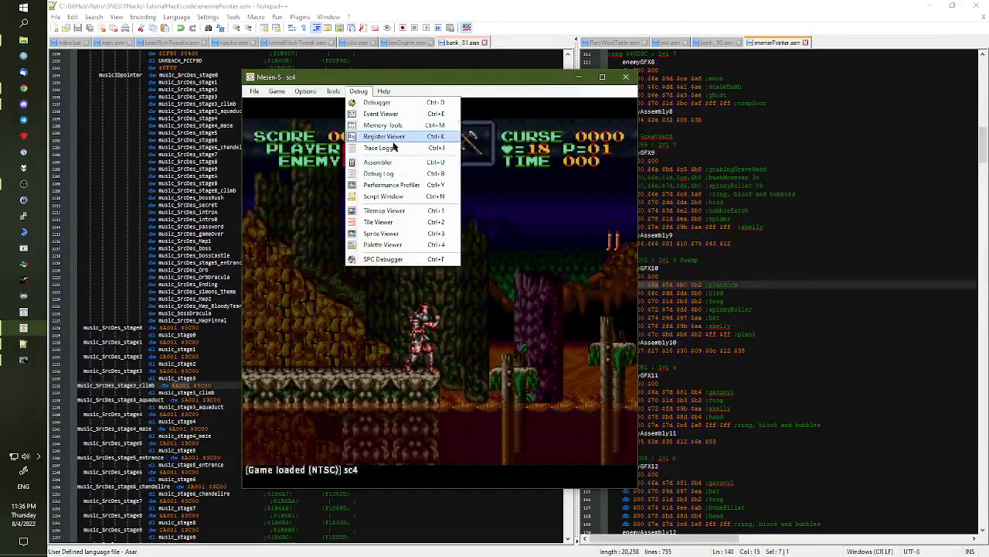